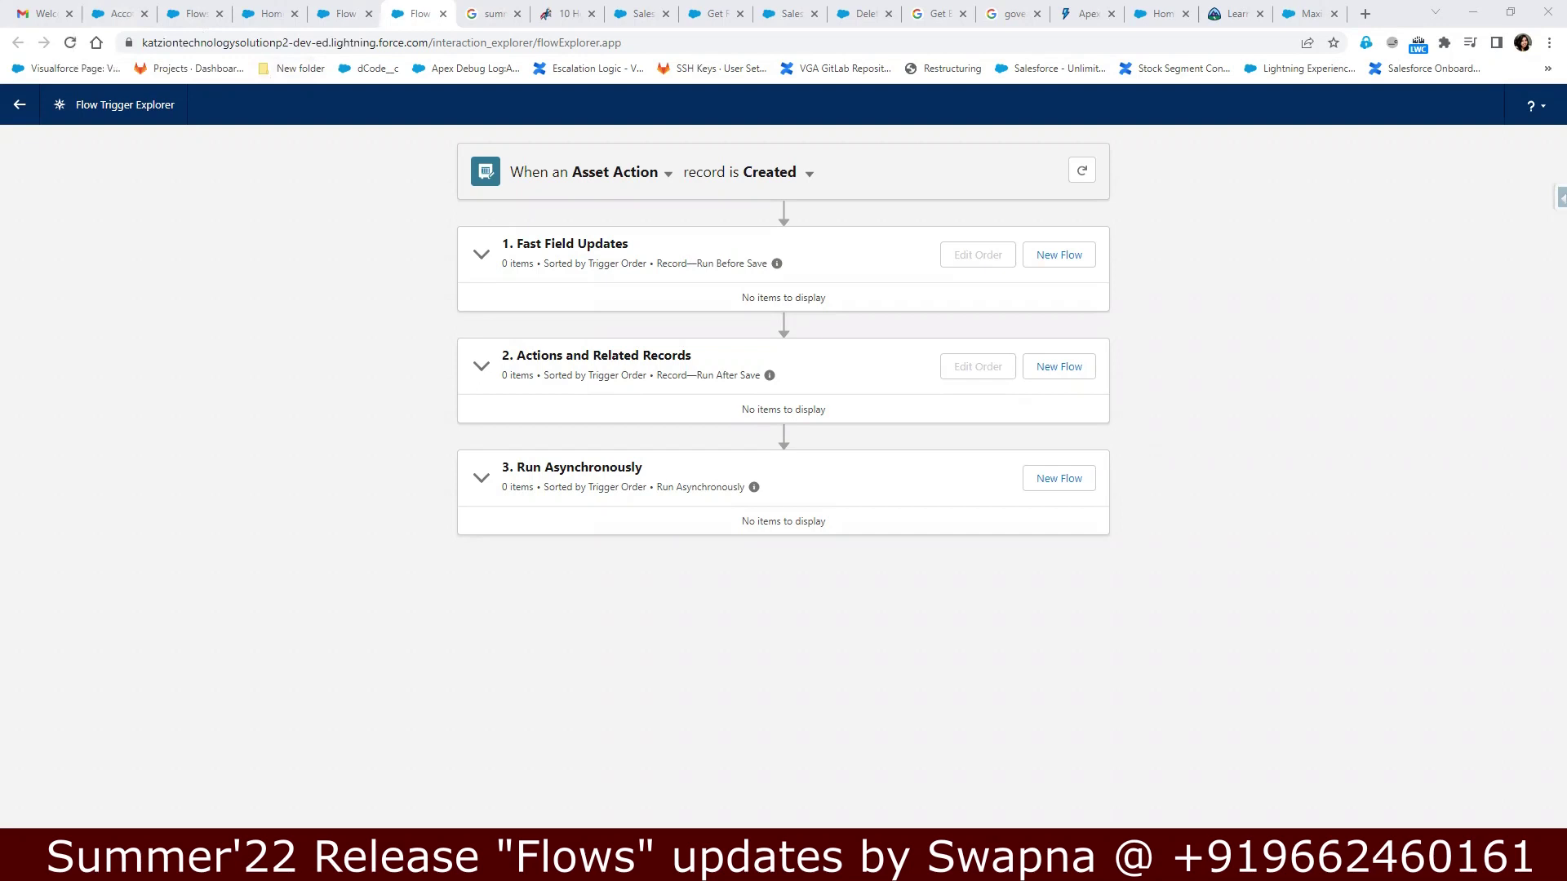
- Go to the Flows setup page and dismiss the site's notification request
left_click(194, 17)
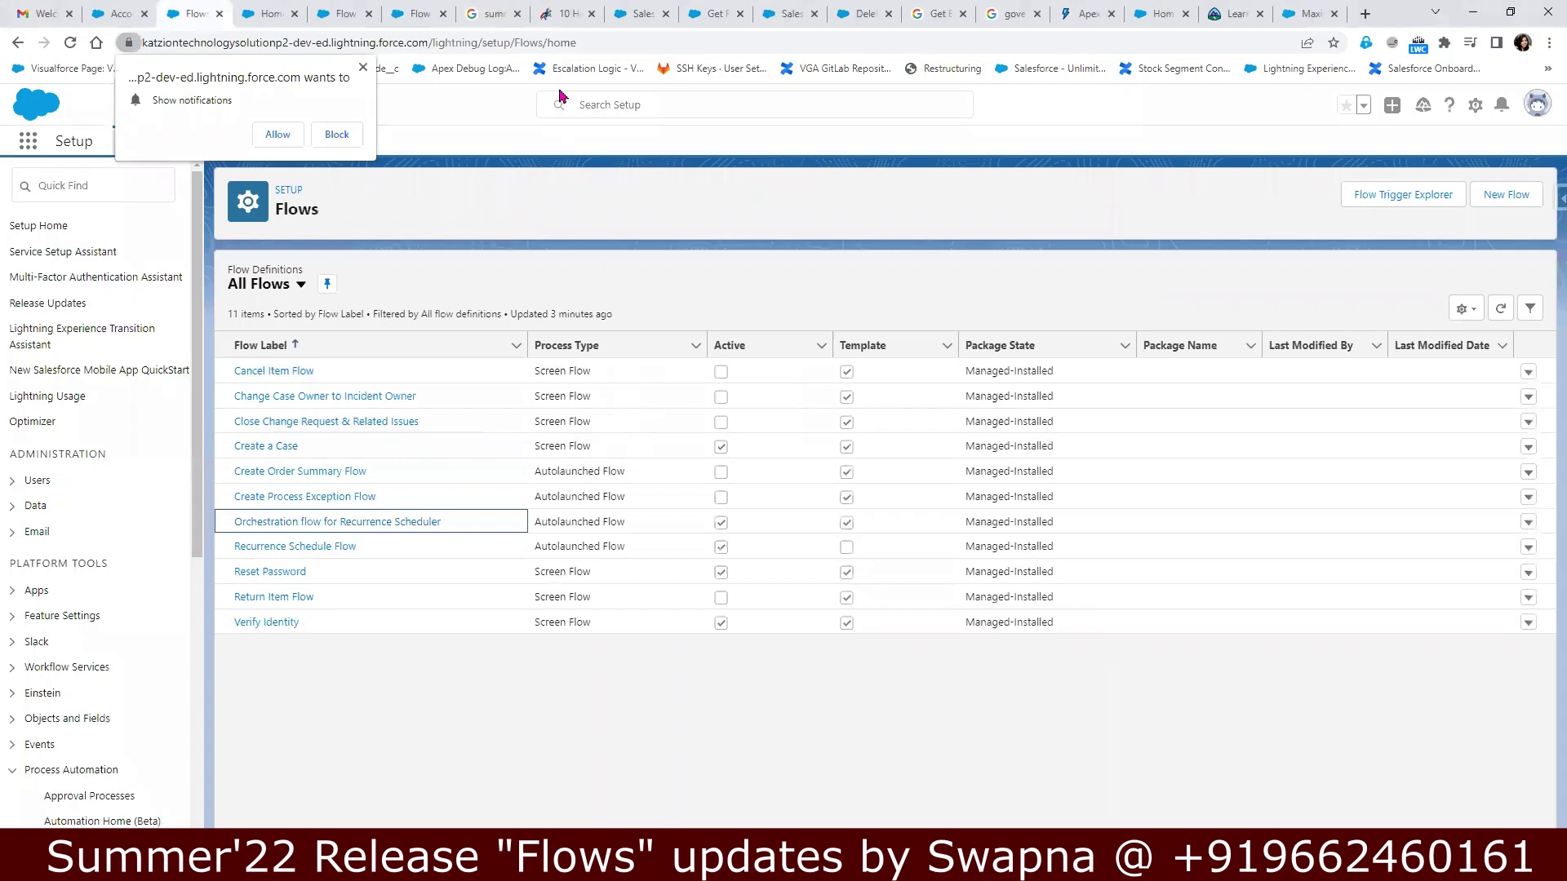
left_click(363, 69)
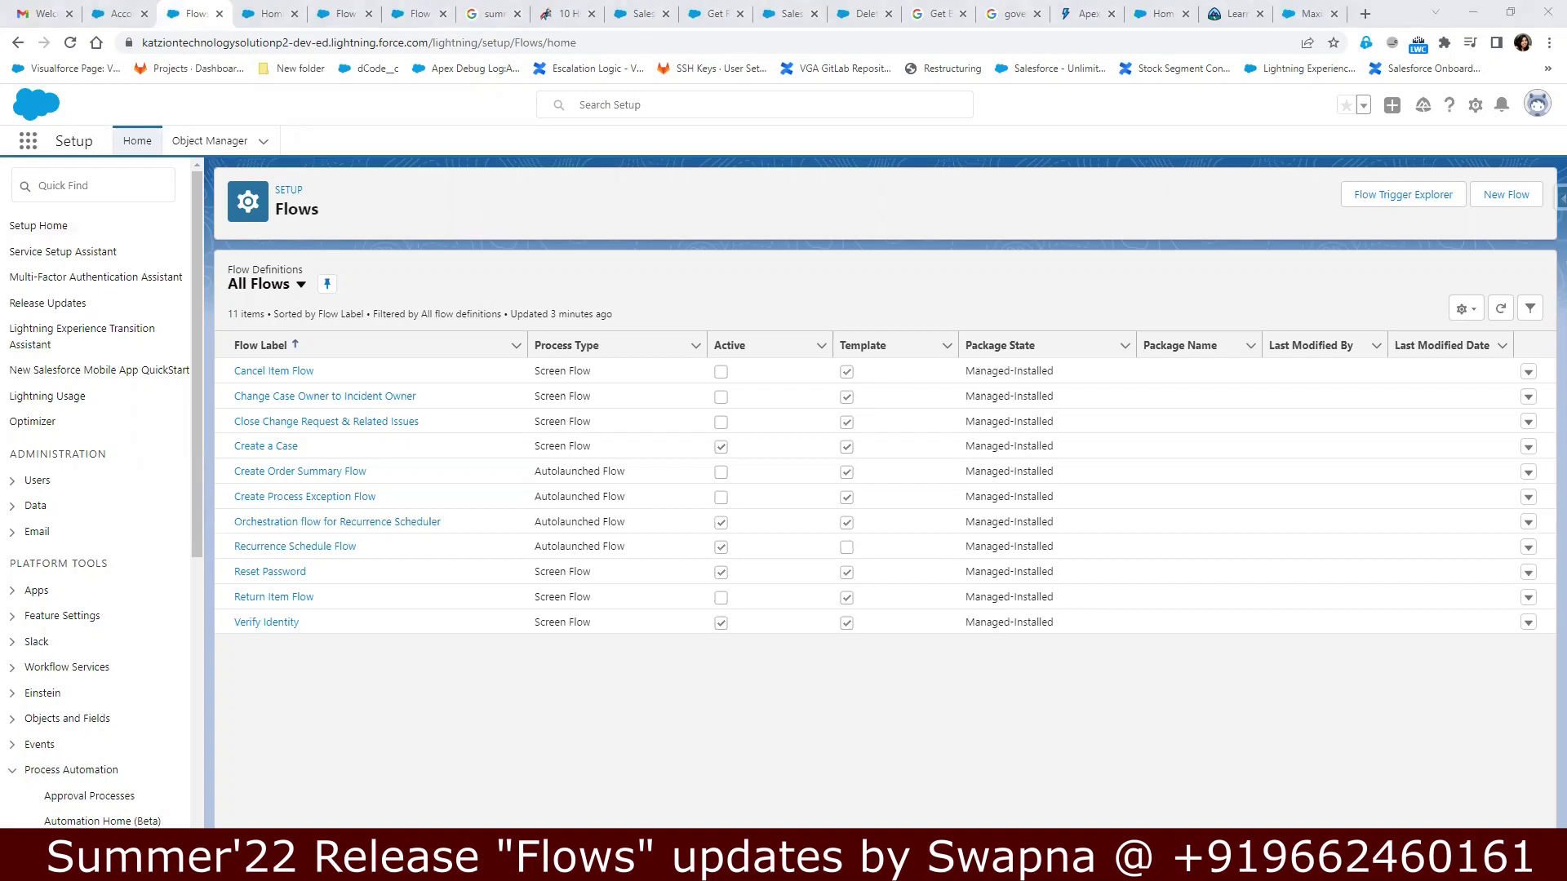
- Switch to the blank Notepad++ document and write "Flow -- Account" on the first two lines
key("alt+Tab")
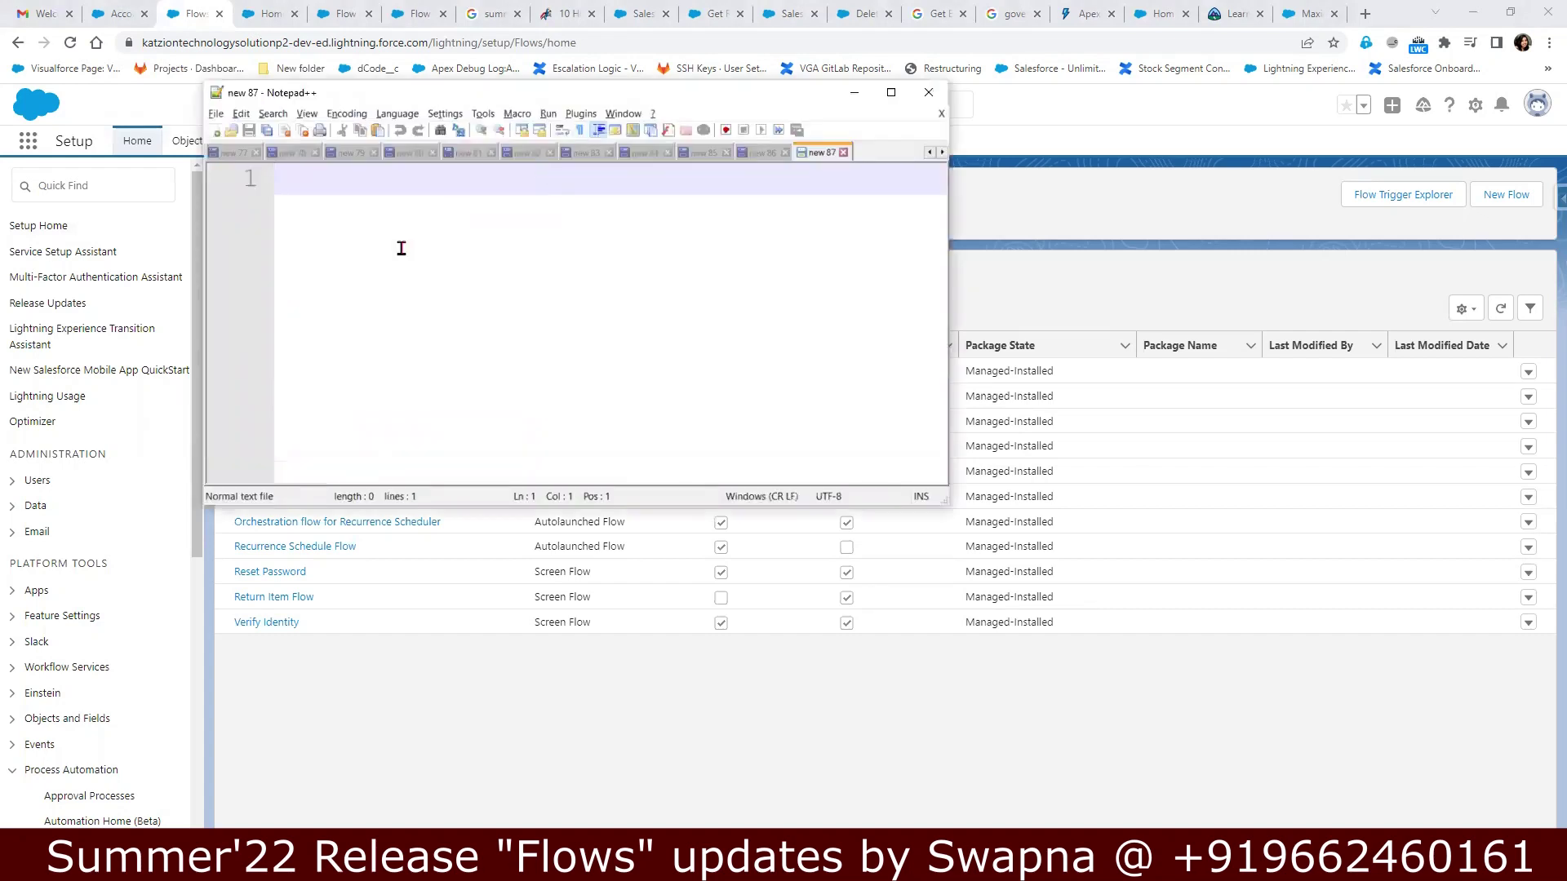
type("Flow -- Account")
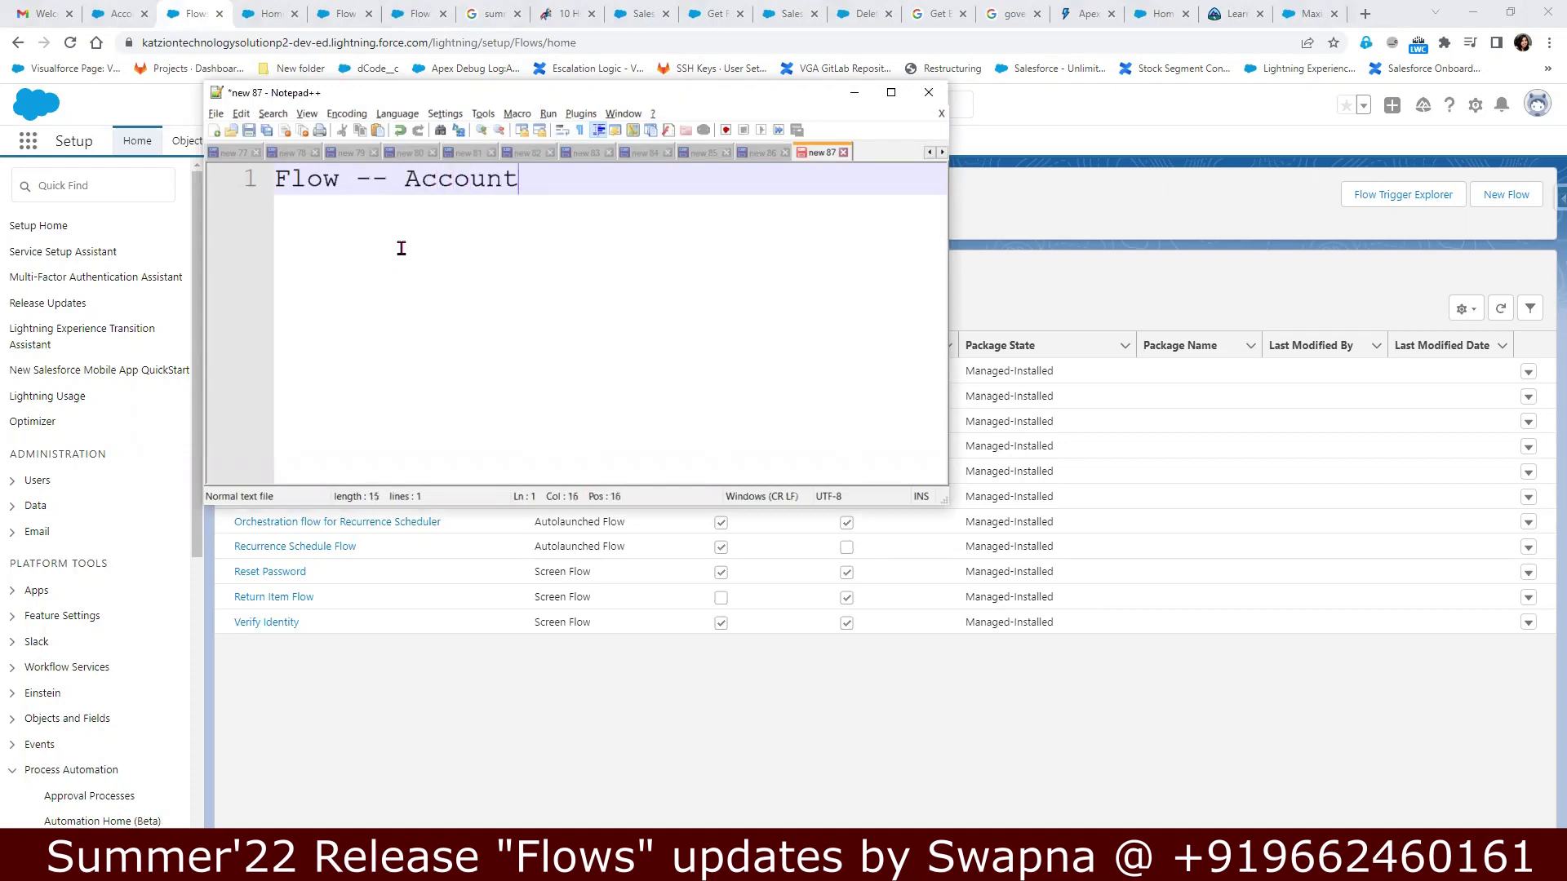
key("Return")
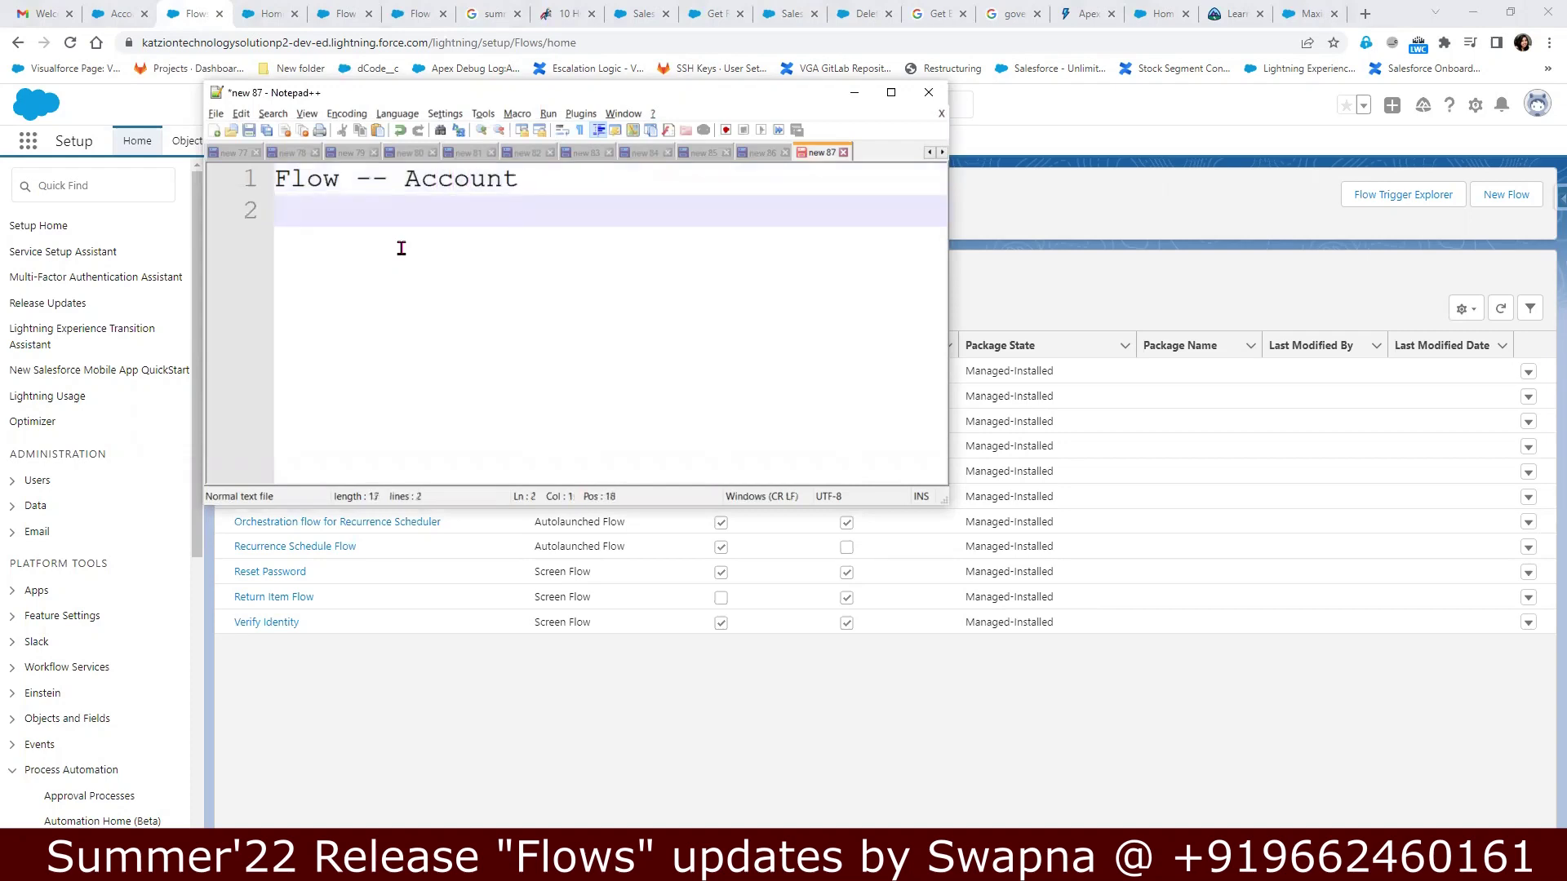
type("Flow")
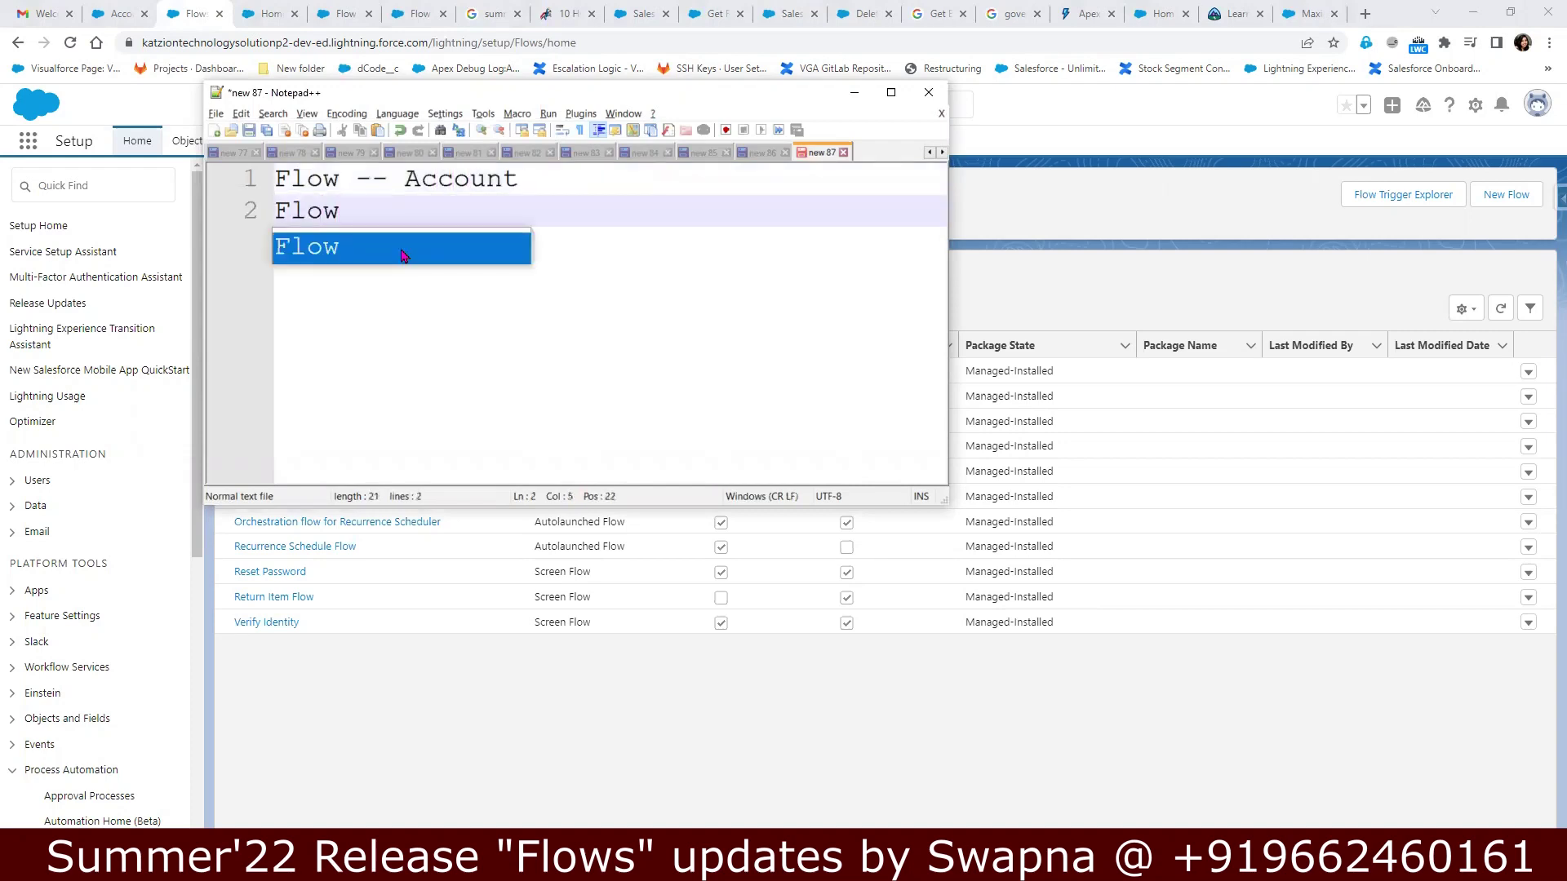
type(" -- Account")
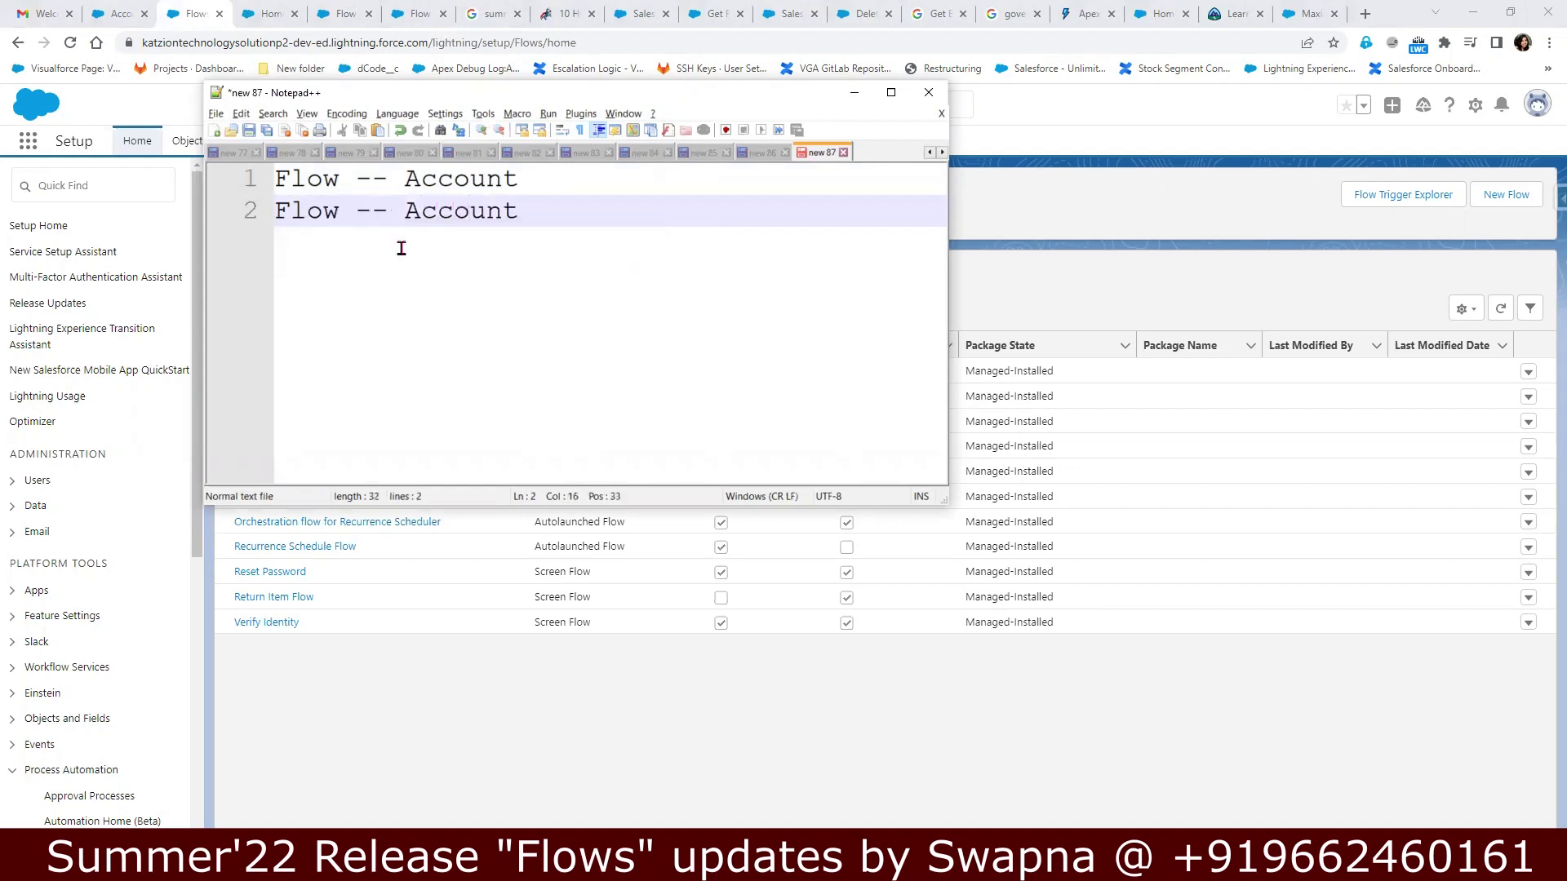
key("Return")
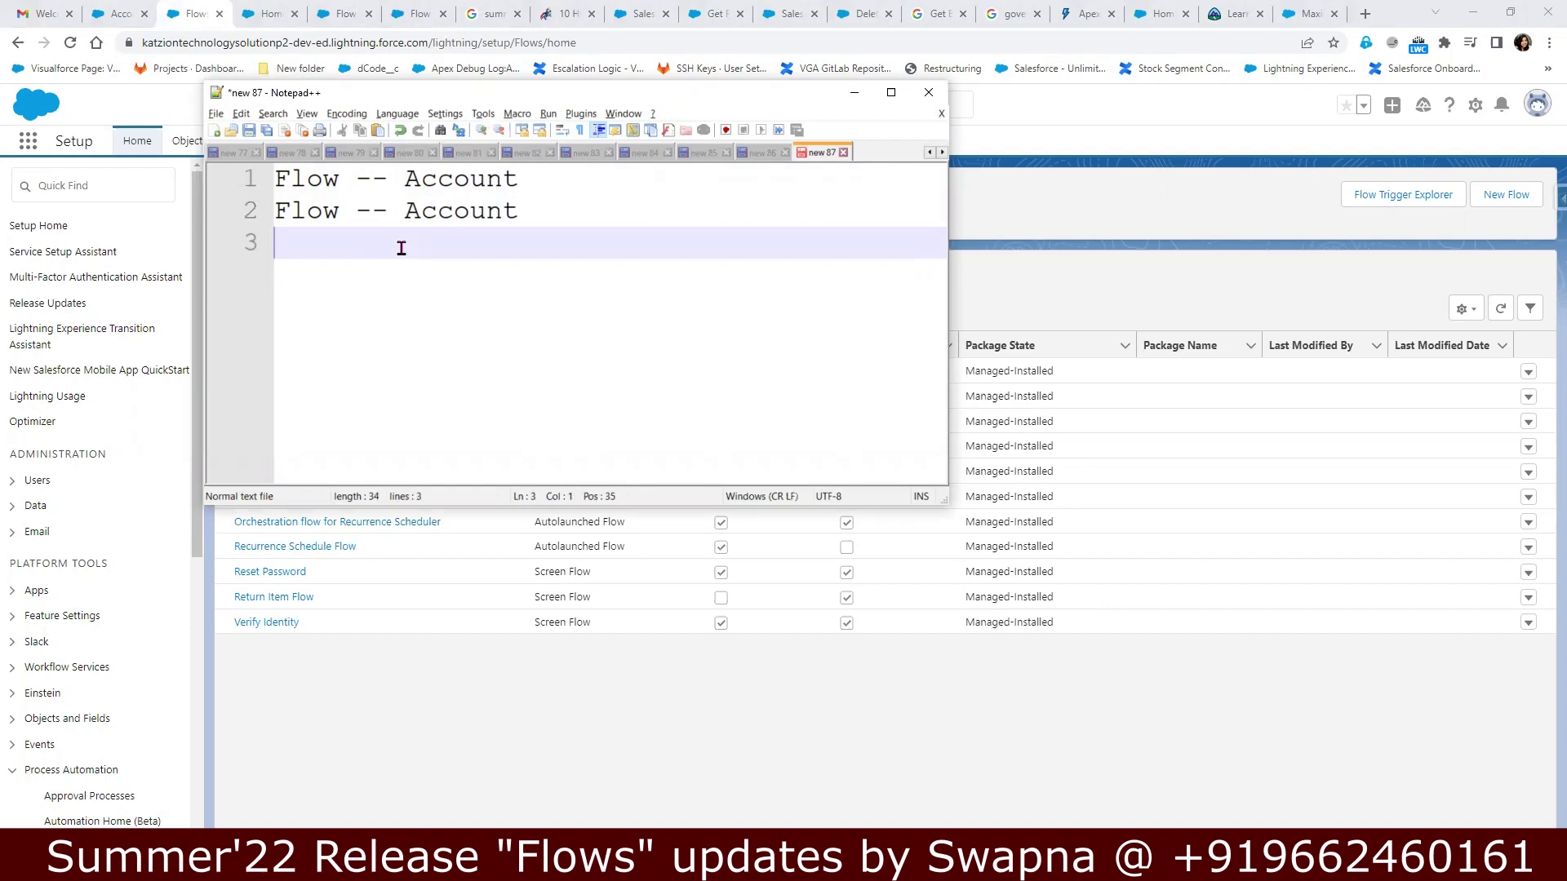
- Add a third and a fourth "Flow -- Account" line below the existing two
type("Flow")
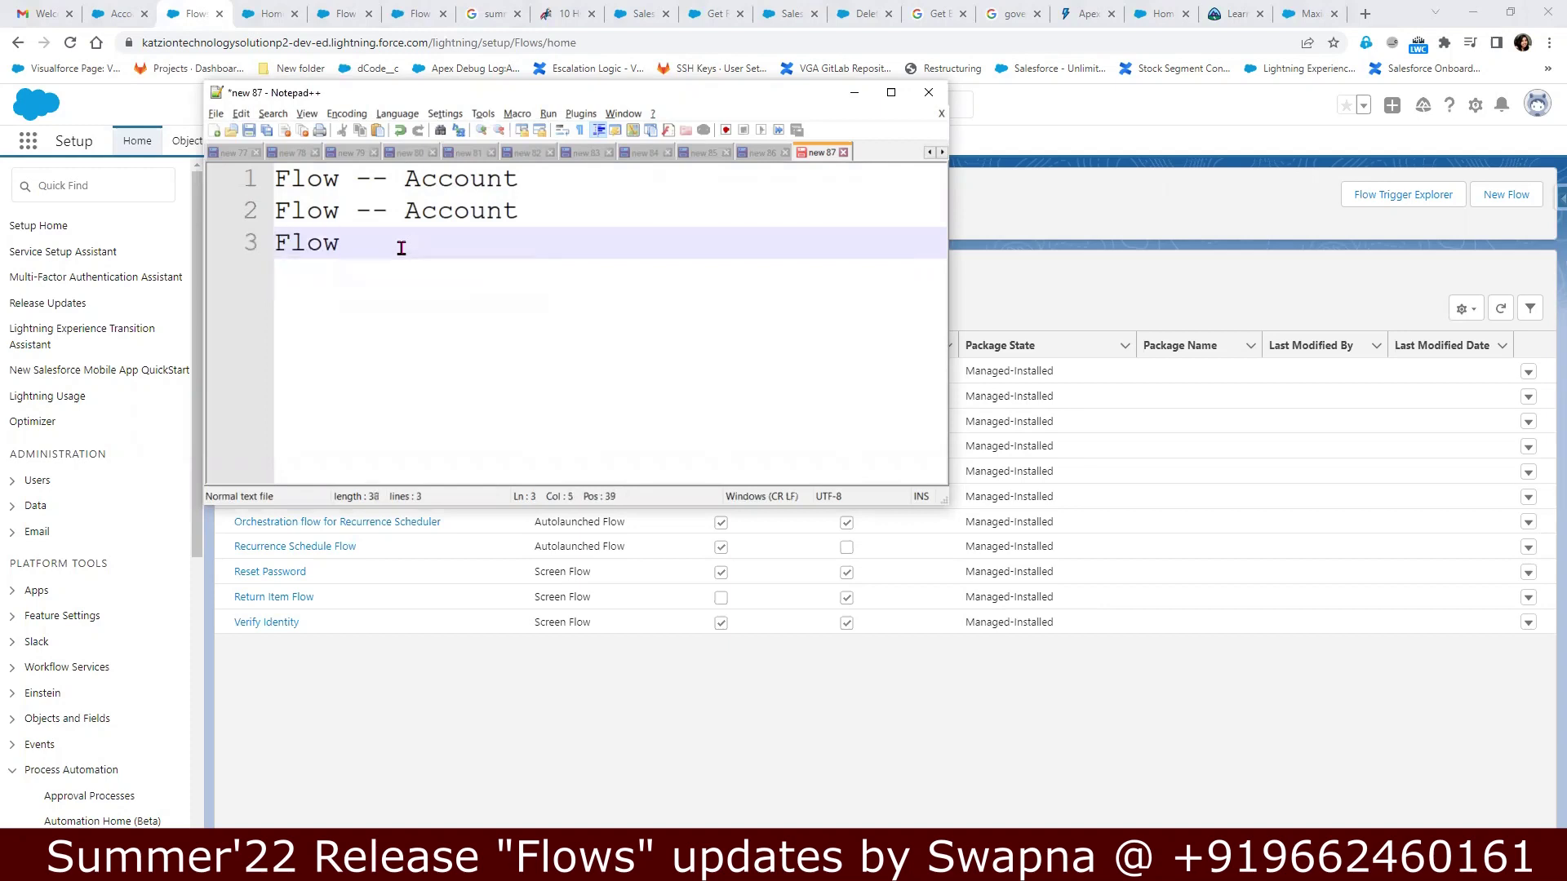
key("Return")
type("Flow")
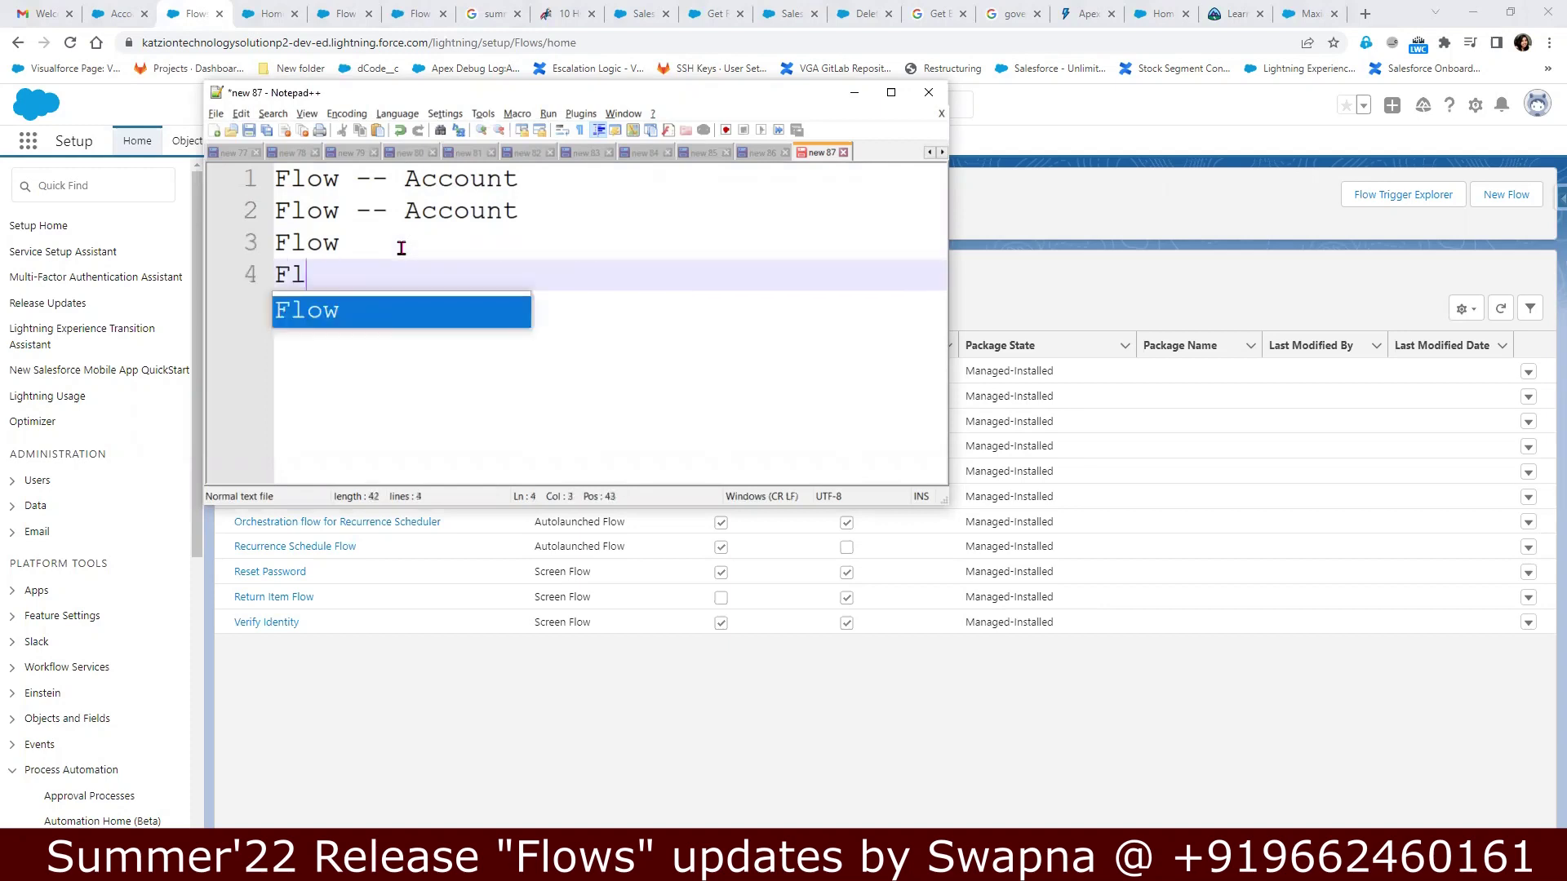
left_click(402, 248)
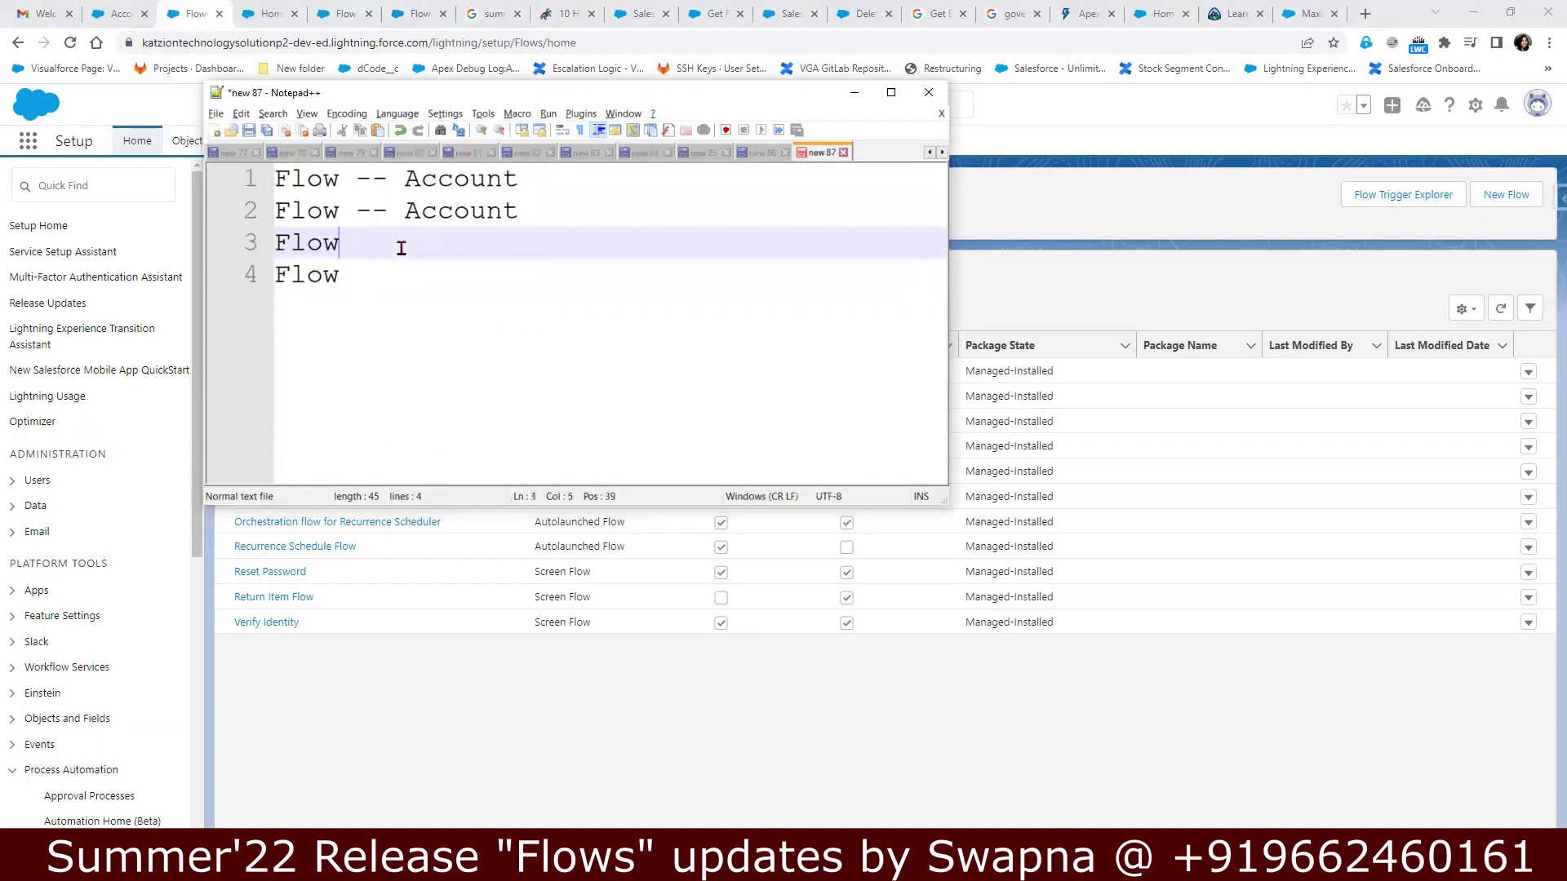
type("-- Account")
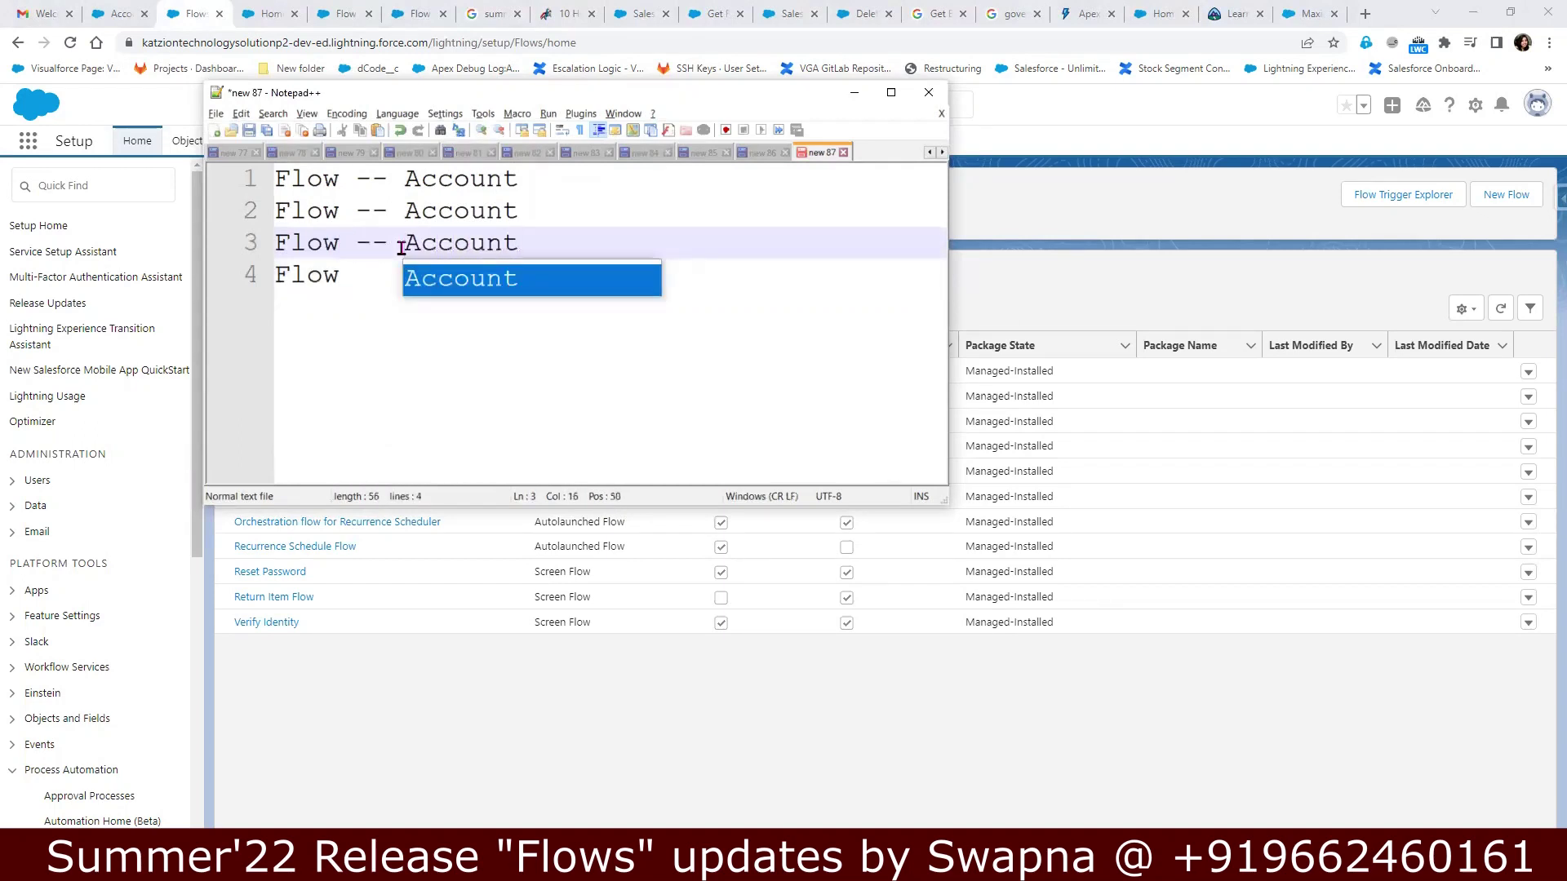
key("Return")
key("Return")
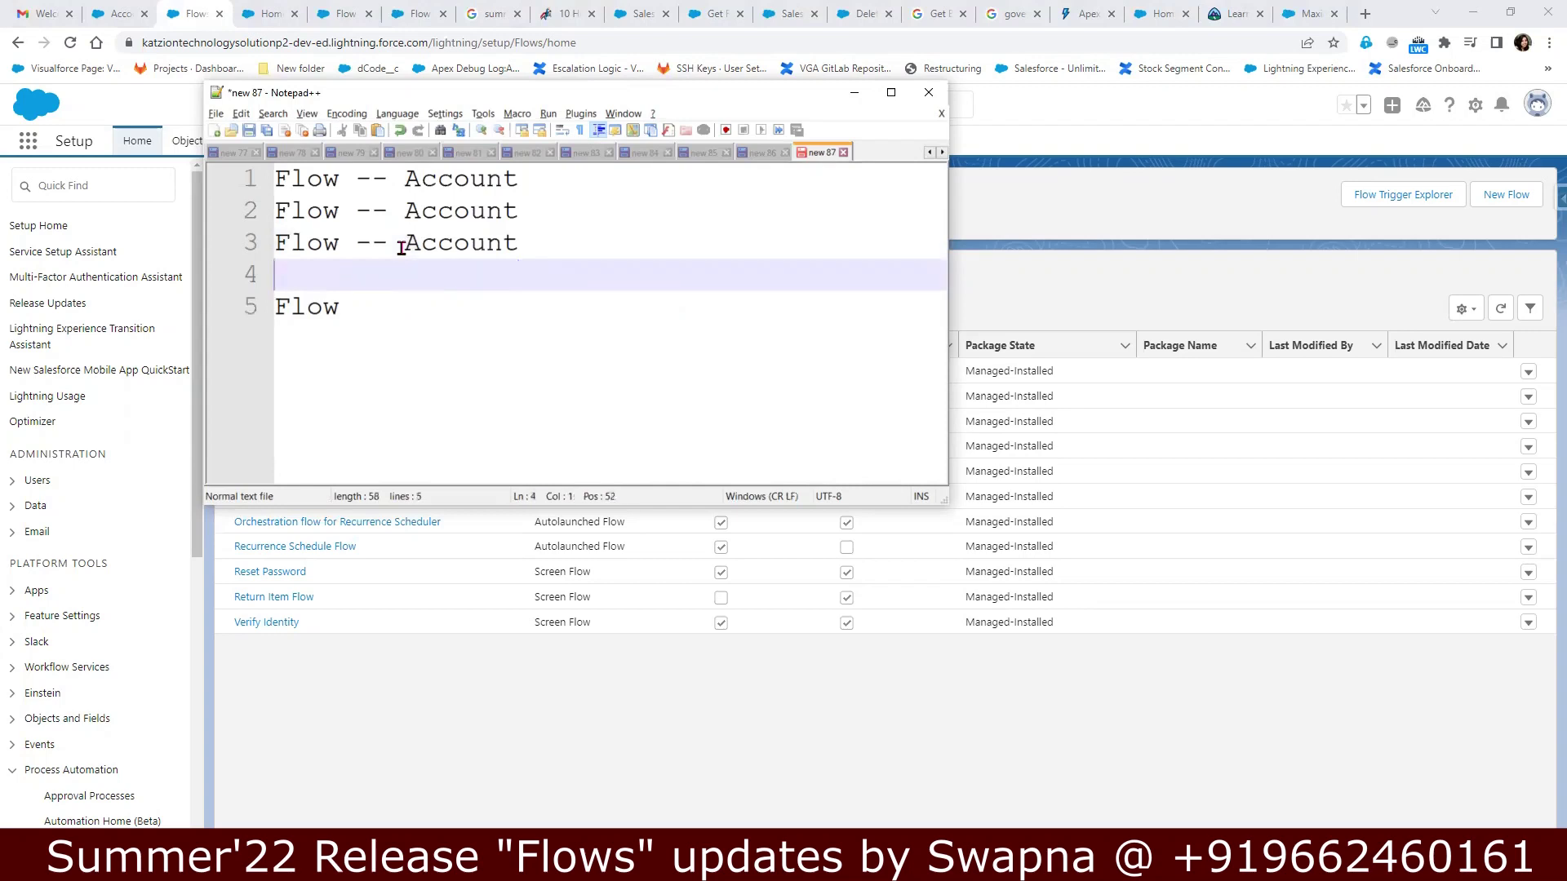
key("Delete")
key("Right")
key("Right")
key("Right")
key("Right")
type("-- Ac")
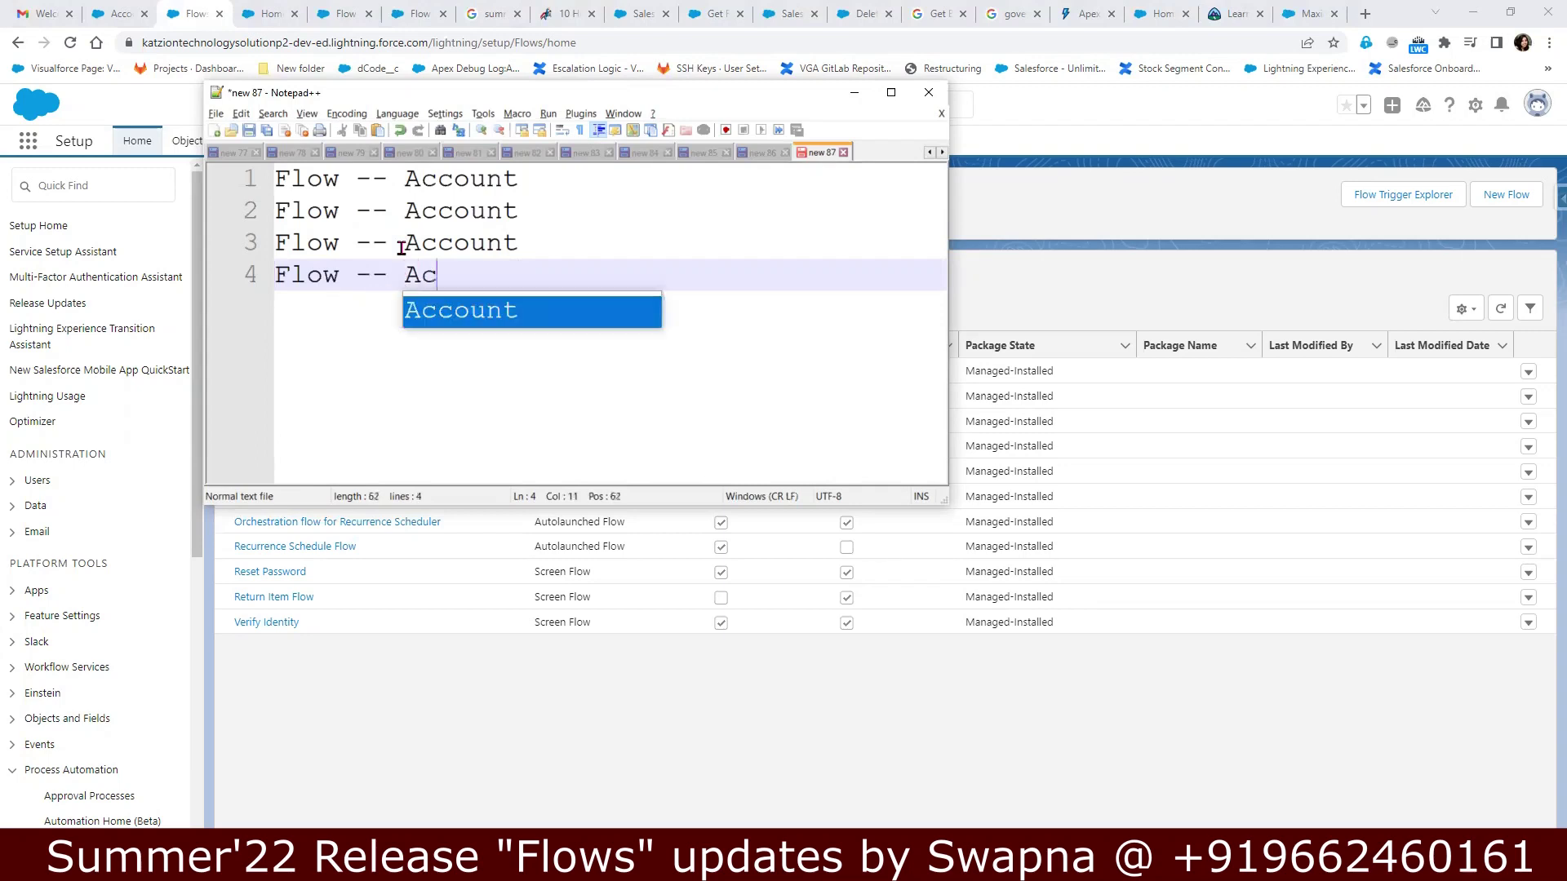
type("count")
- Switch back to Salesforce Setup in the browser and open the flow triggers of the Account object in Object Manager
left_click(434, 722)
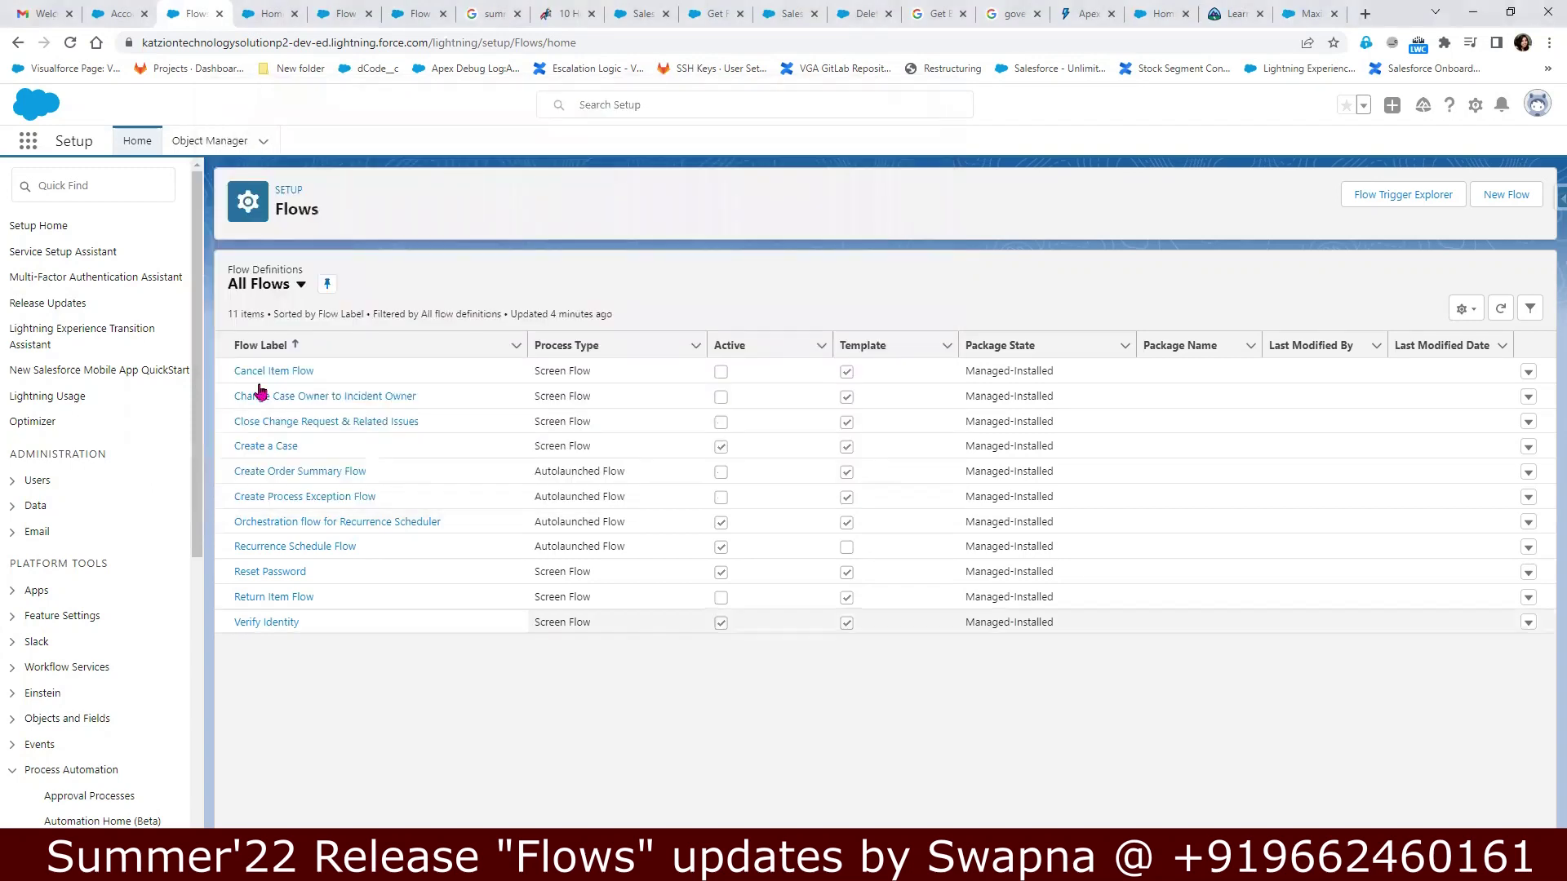
left_click(242, 140)
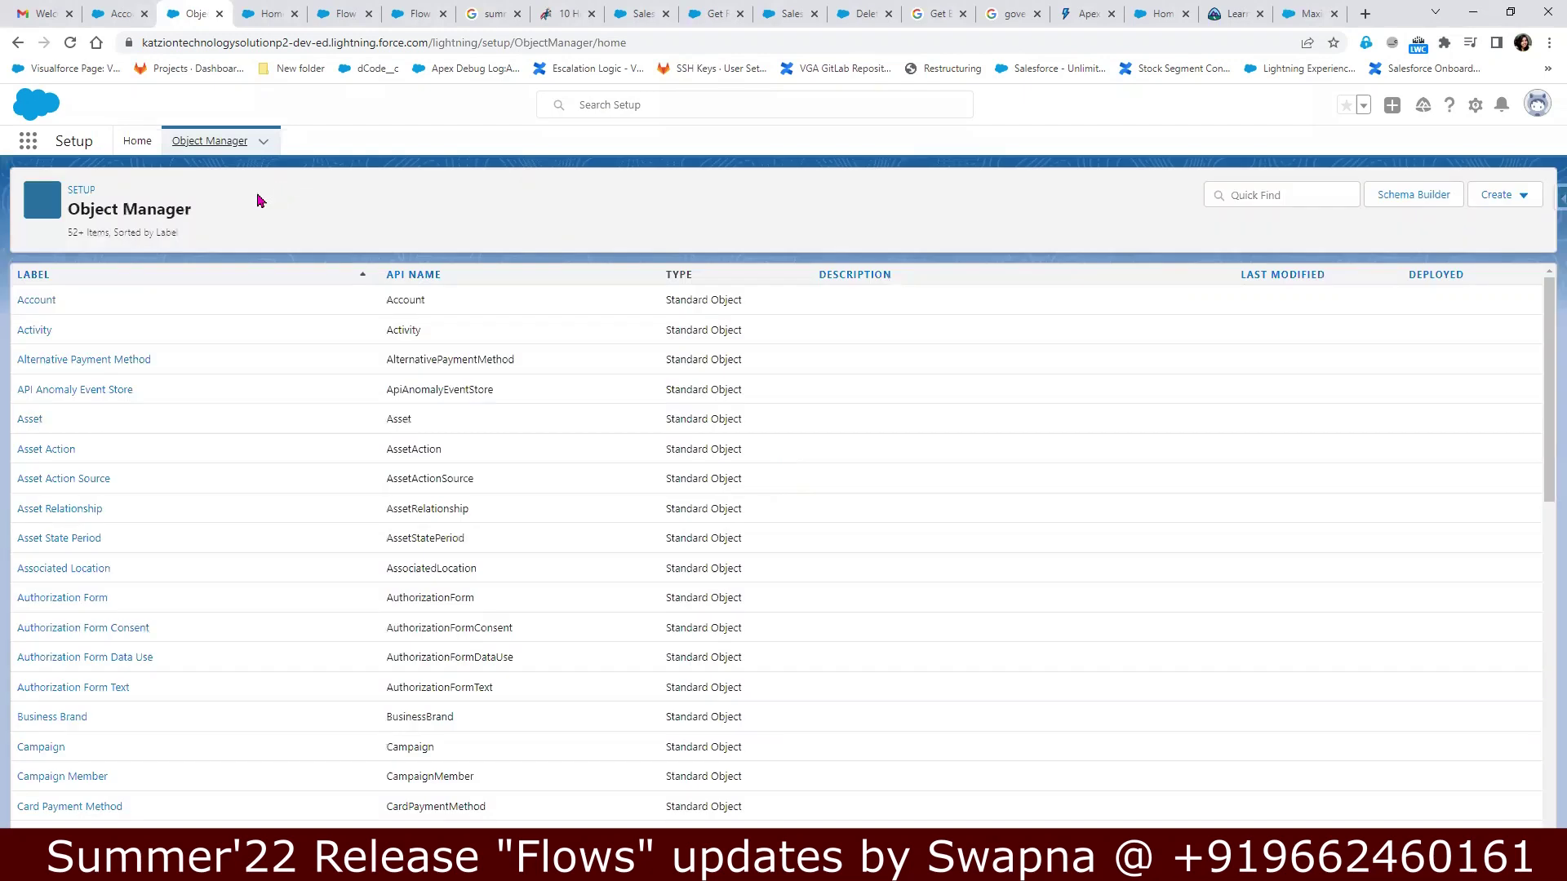
left_click(32, 304)
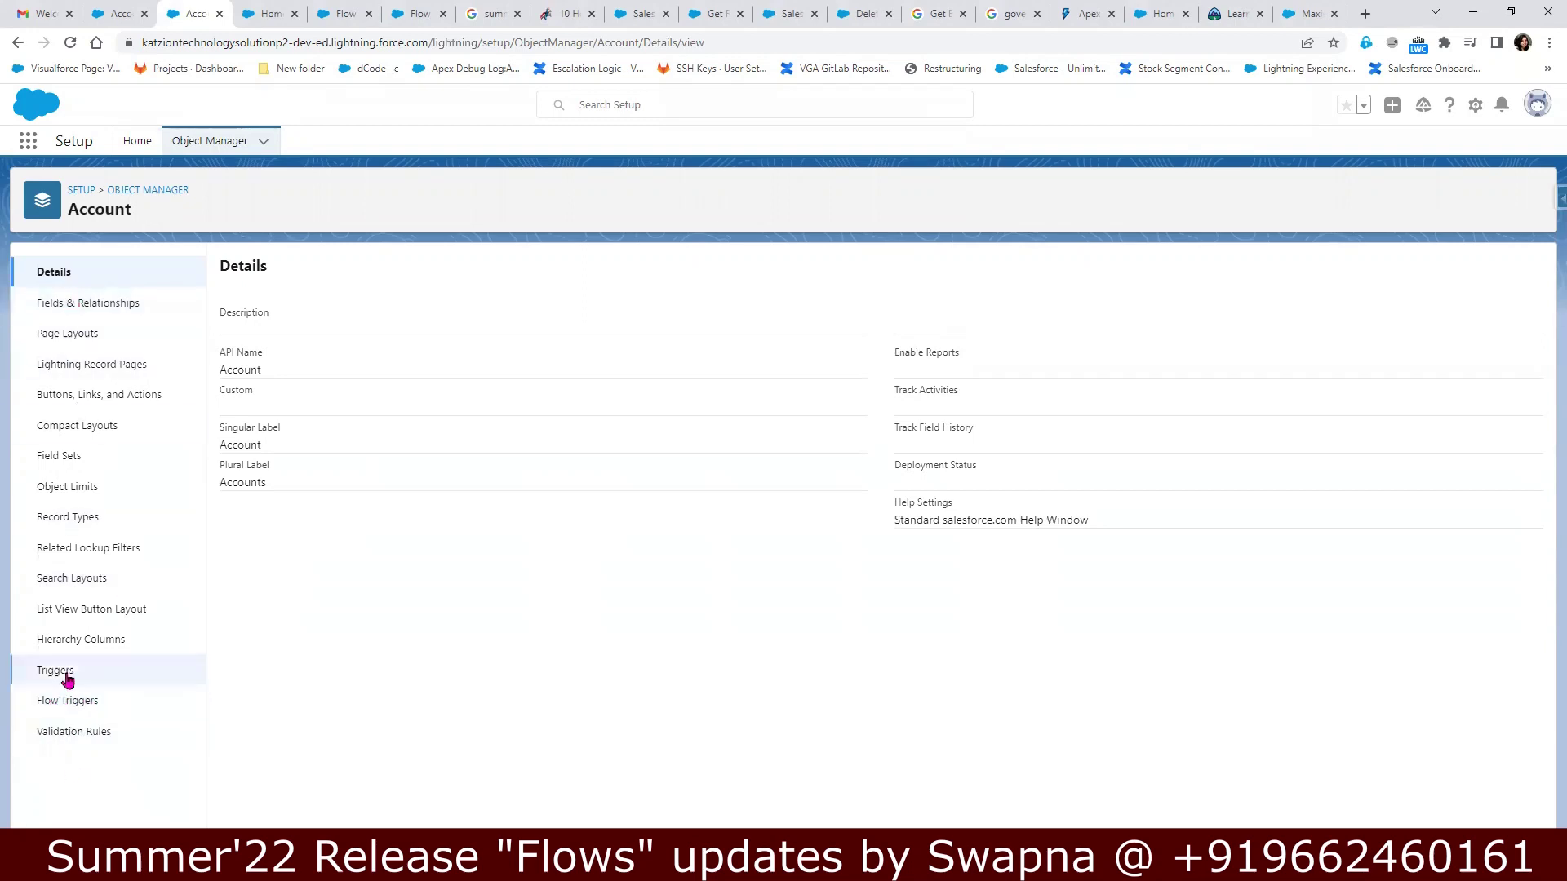
left_click(67, 707)
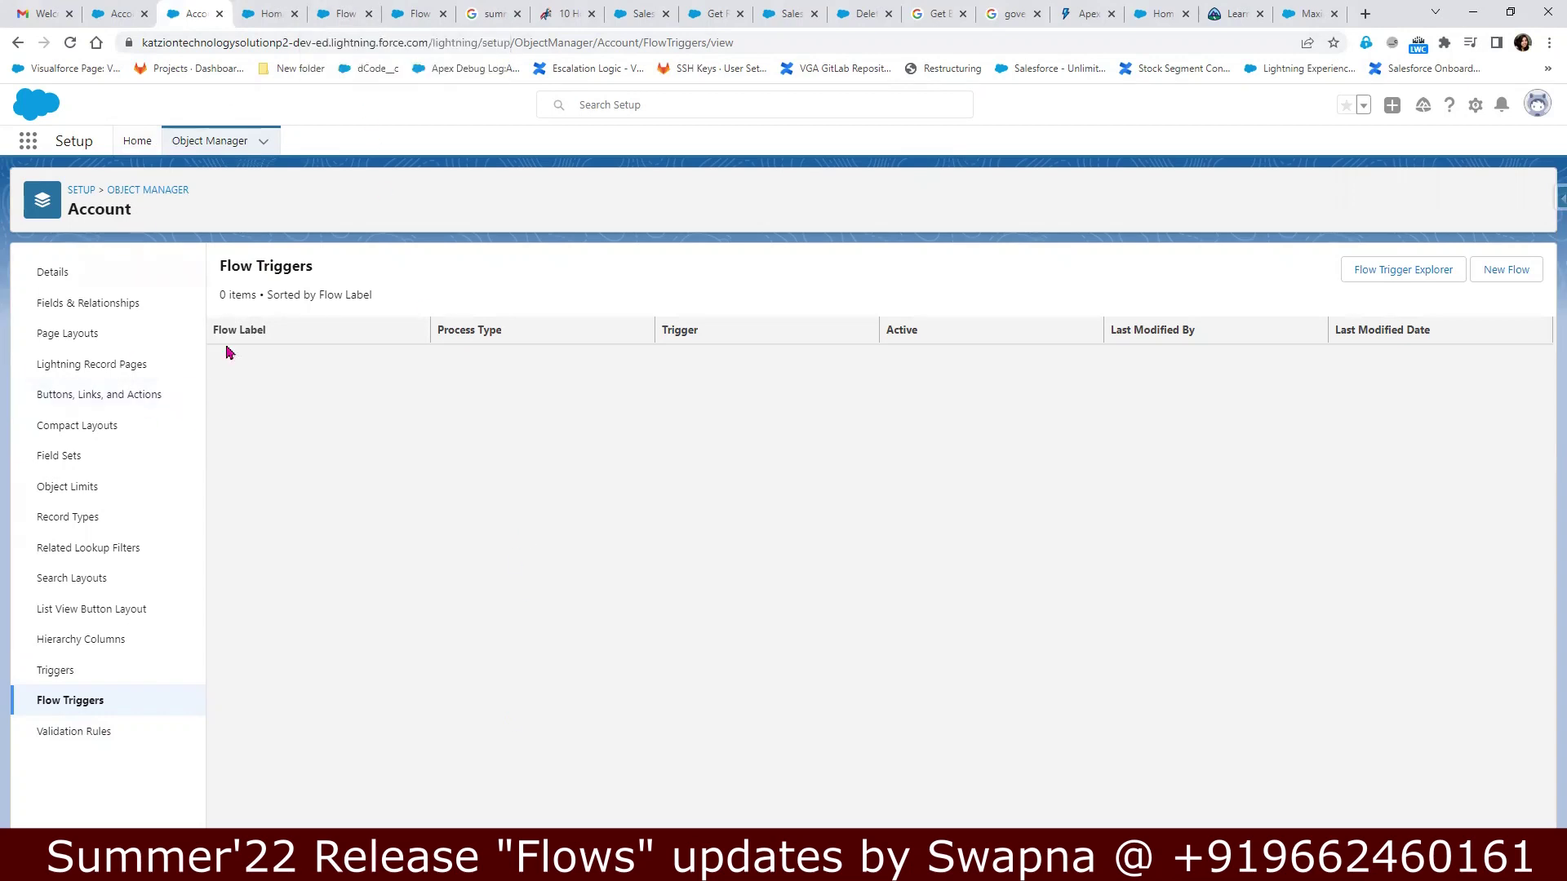
- Save the record-triggered flow containing the Test123 element with the label and API name Demo
left_click(269, 18)
left_click(341, 18)
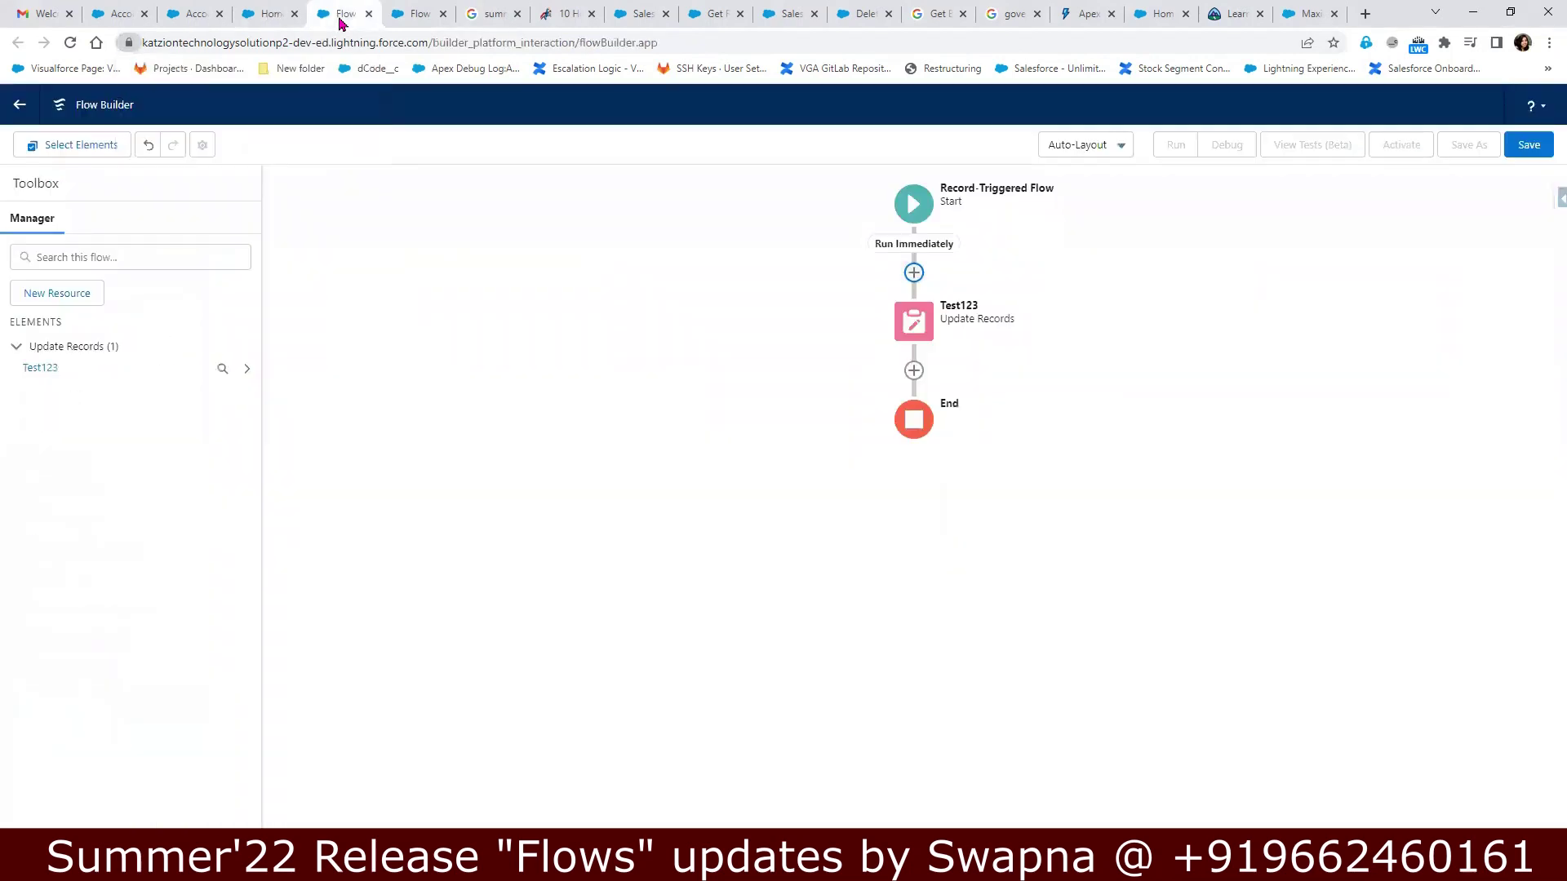
left_click(1523, 153)
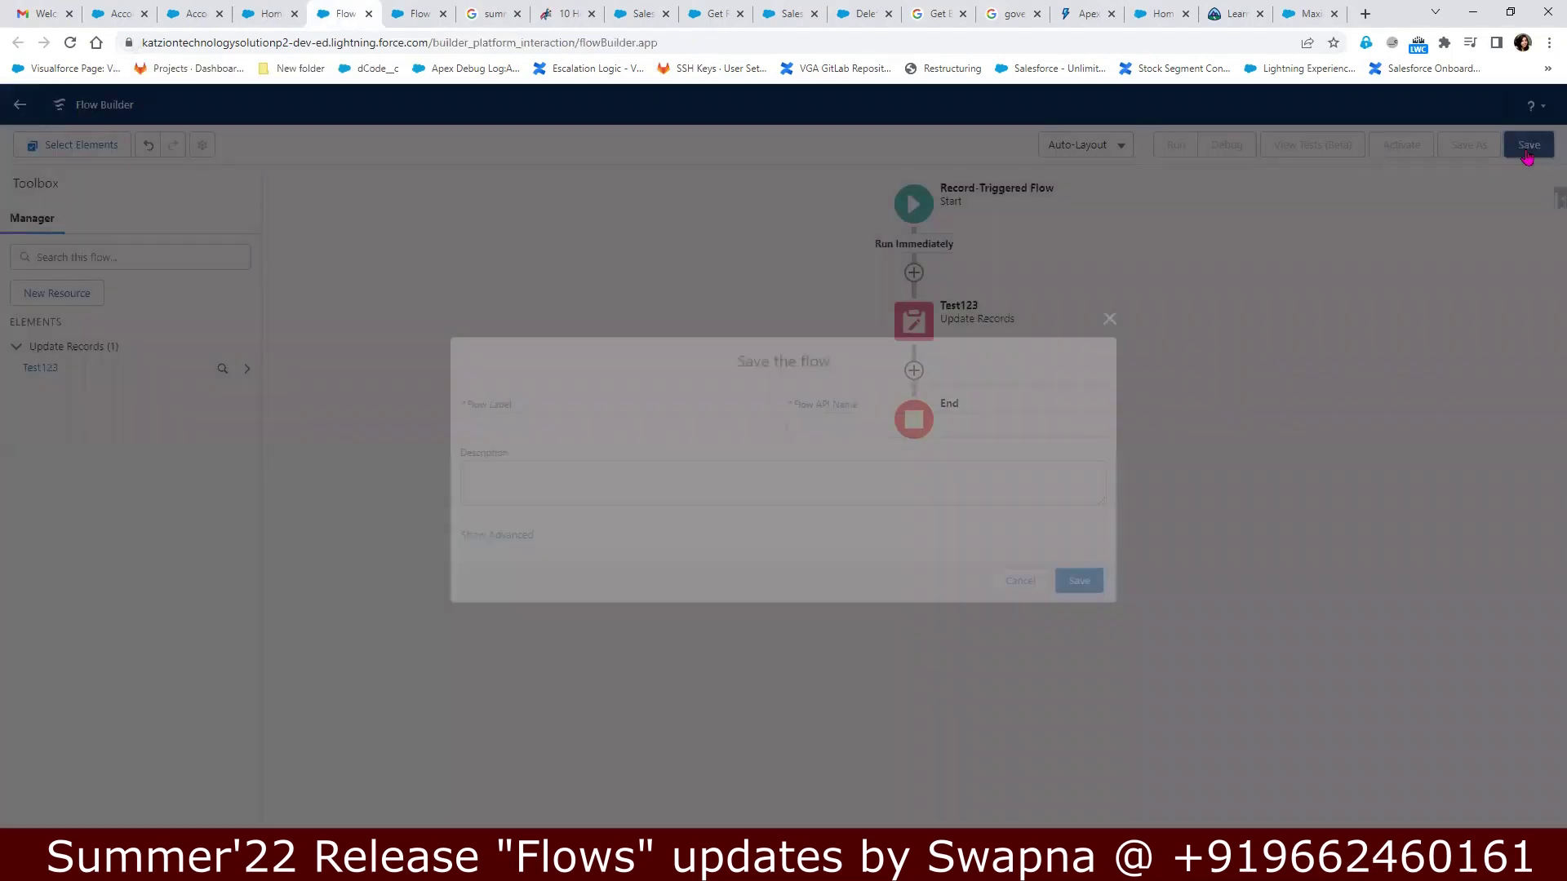
left_click(605, 423)
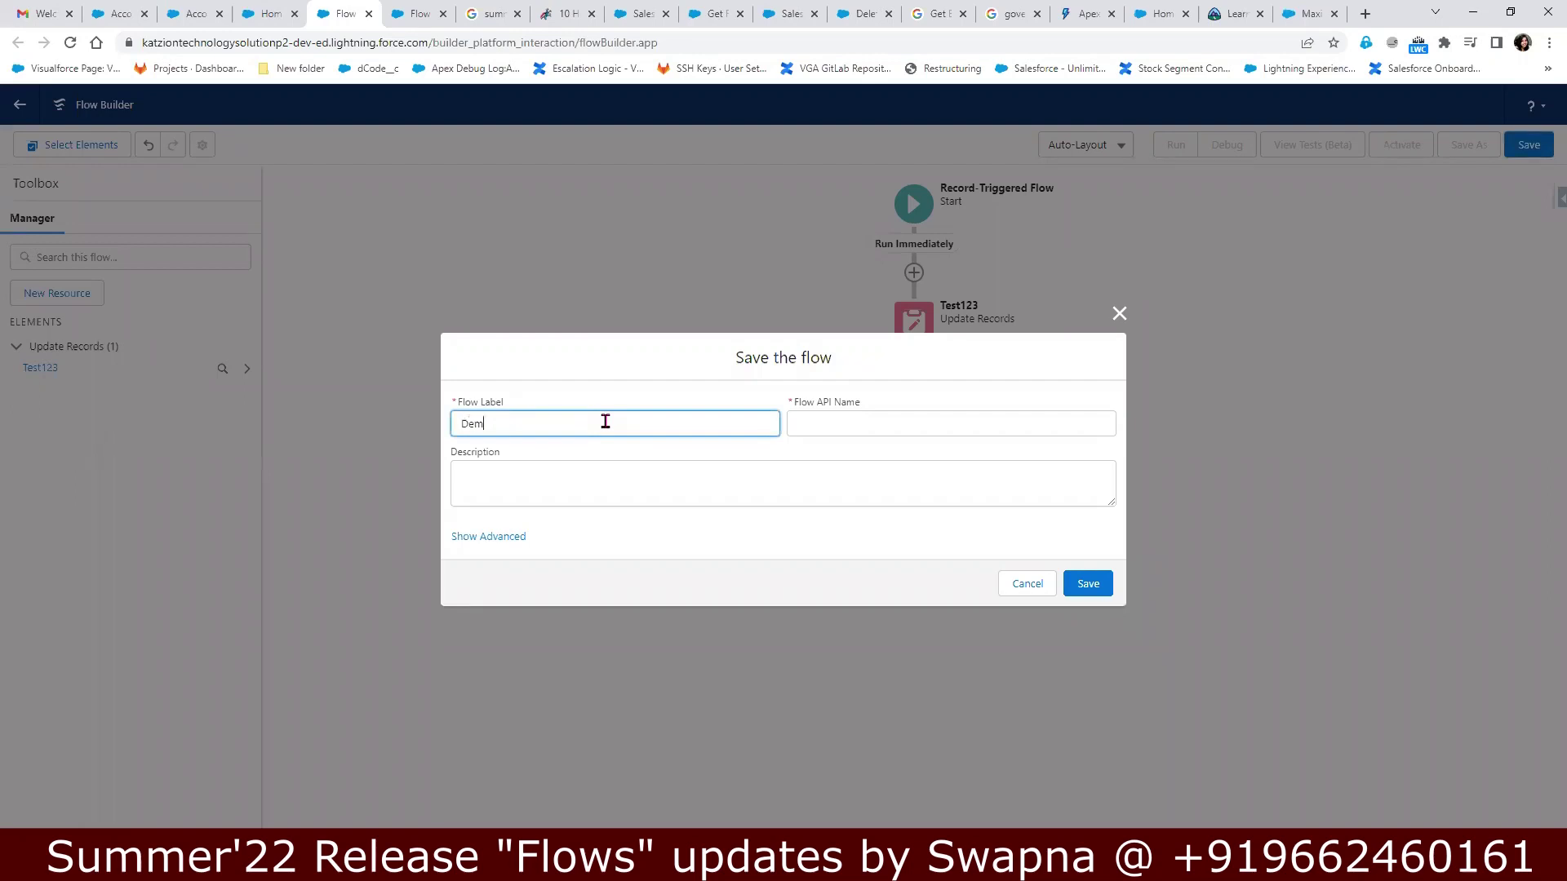
type("Demo")
left_click(977, 417)
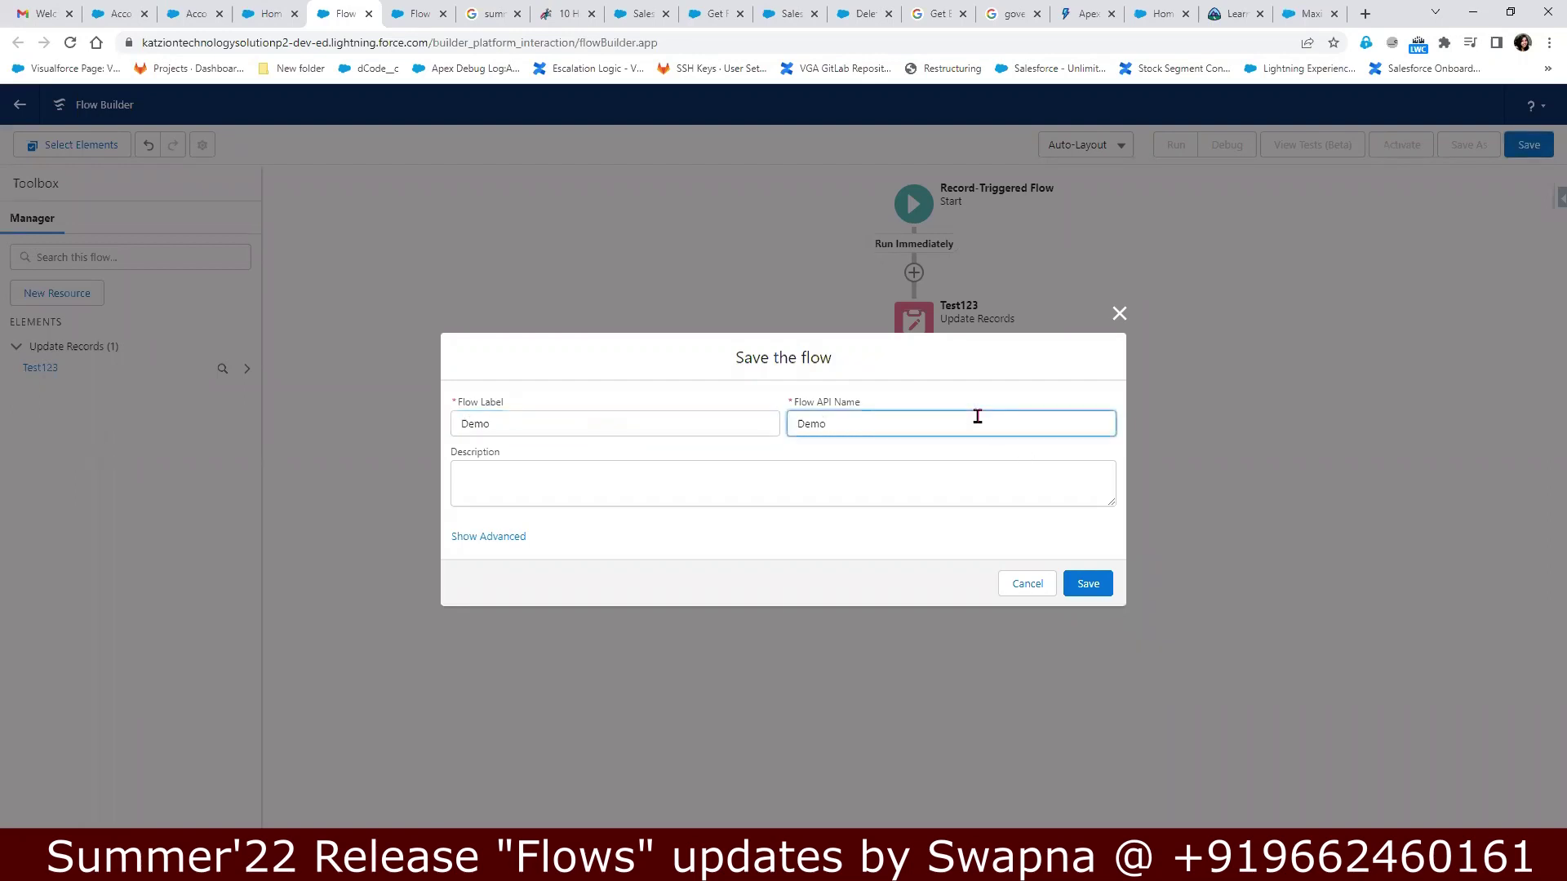
left_click(1088, 584)
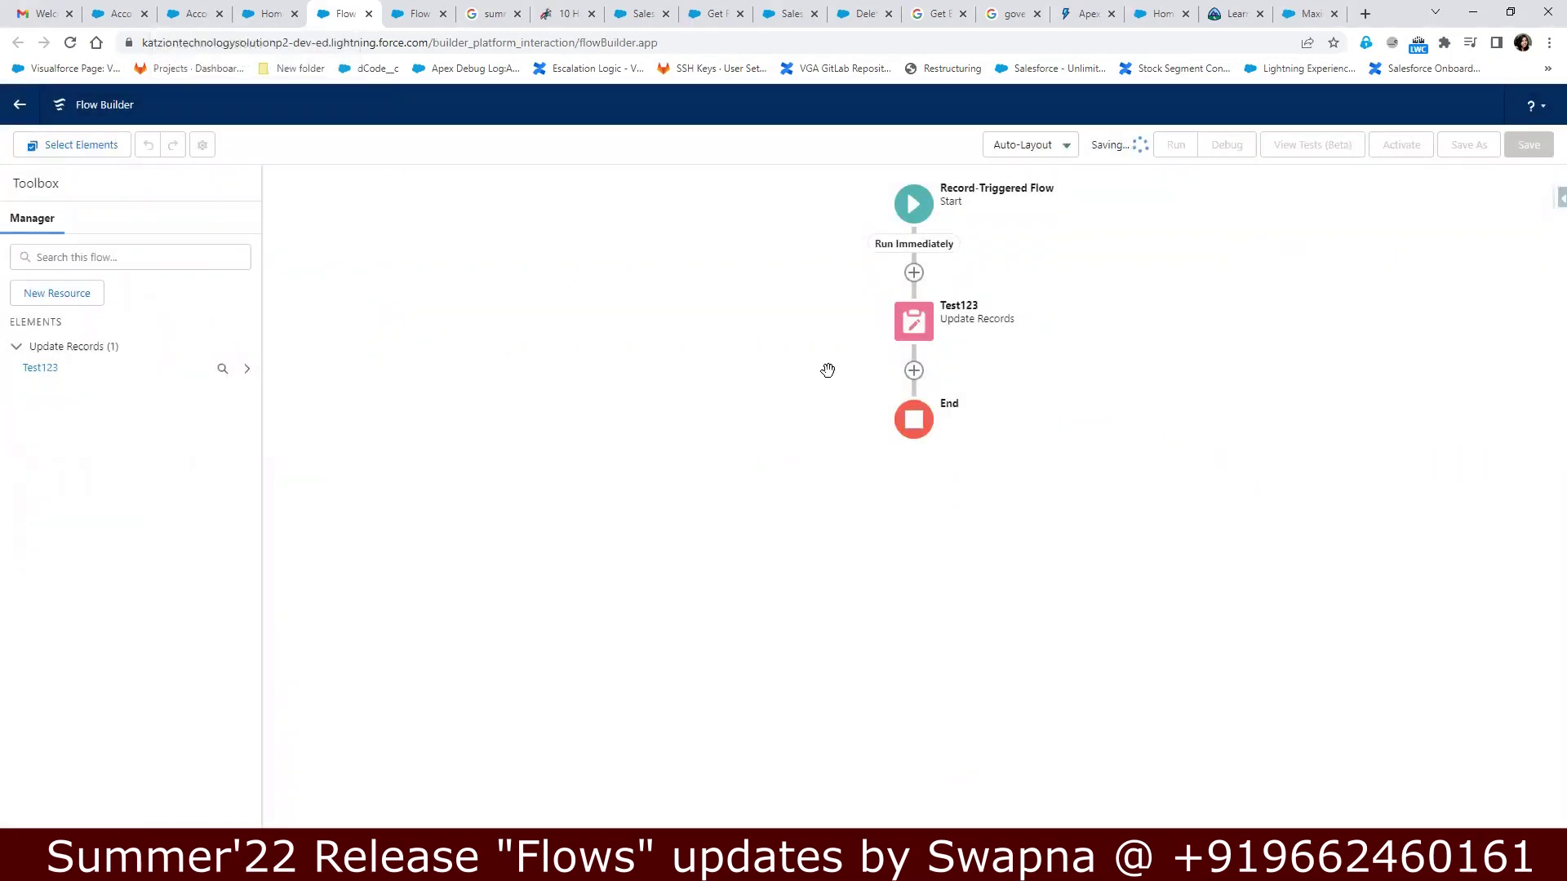
- Refresh the Account object's flow triggers list and open a new flow from it
left_click(192, 14)
left_click(70, 42)
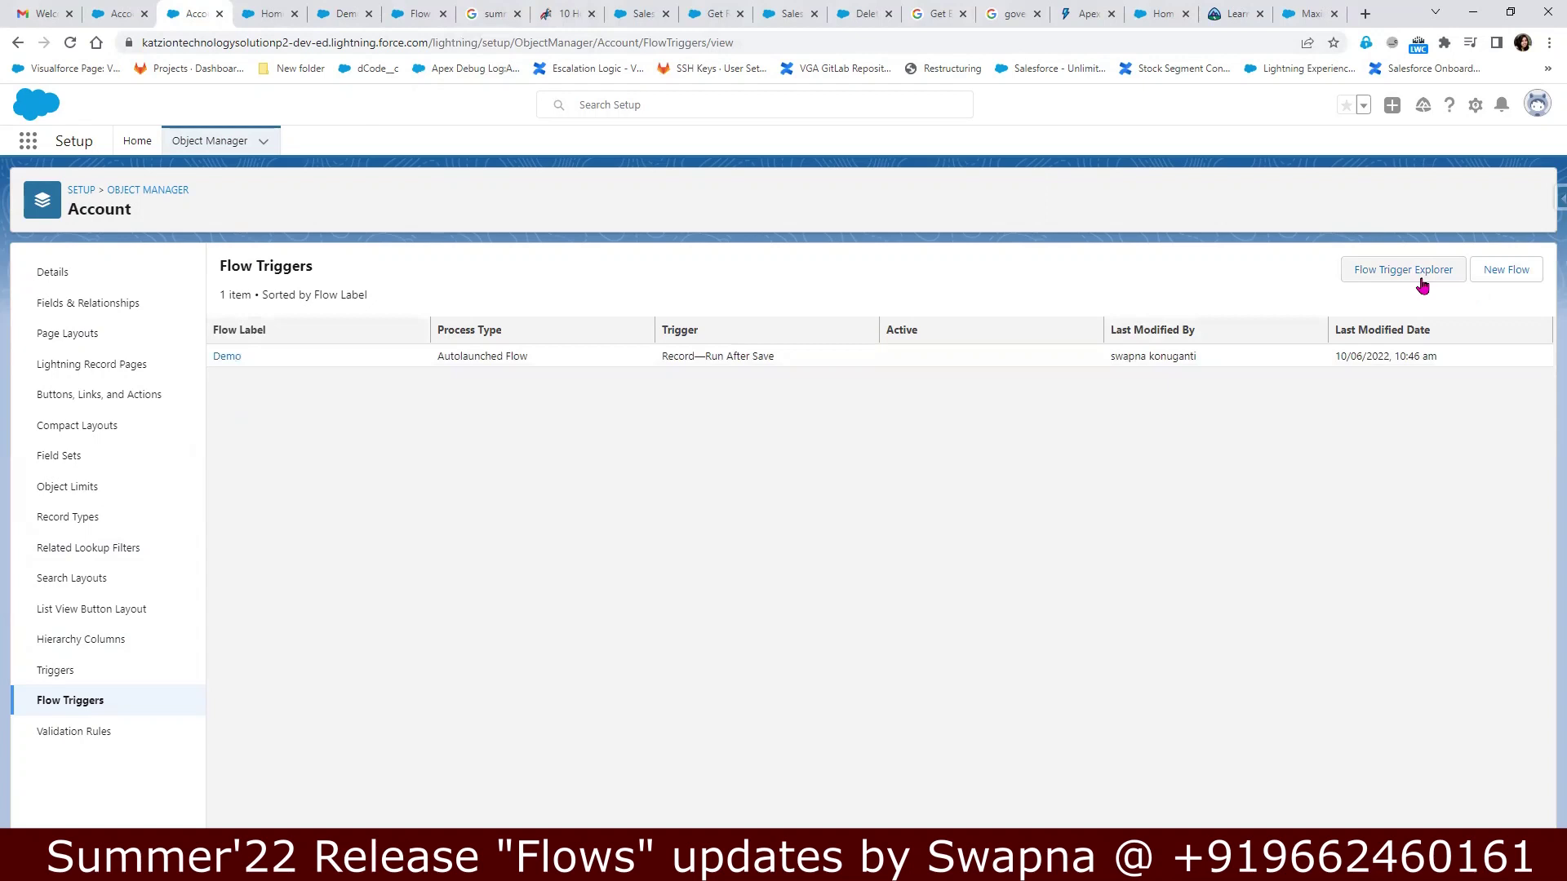
left_click(1504, 270)
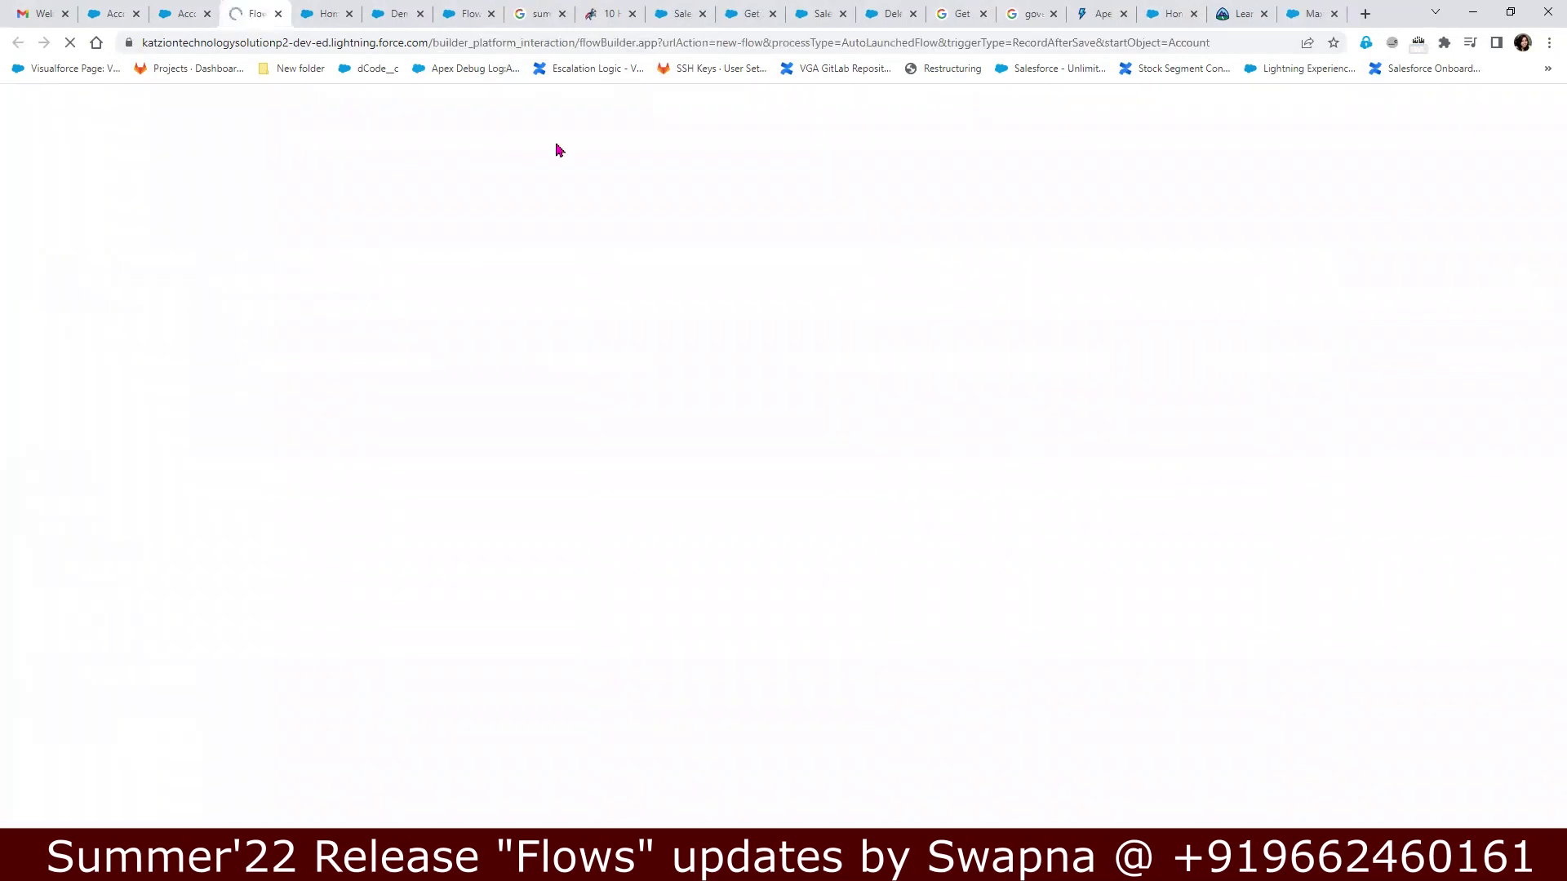
- Open the Flow Trigger Explorer for Account from its flow triggers page and show the flows for Updated records
left_click(196, 15)
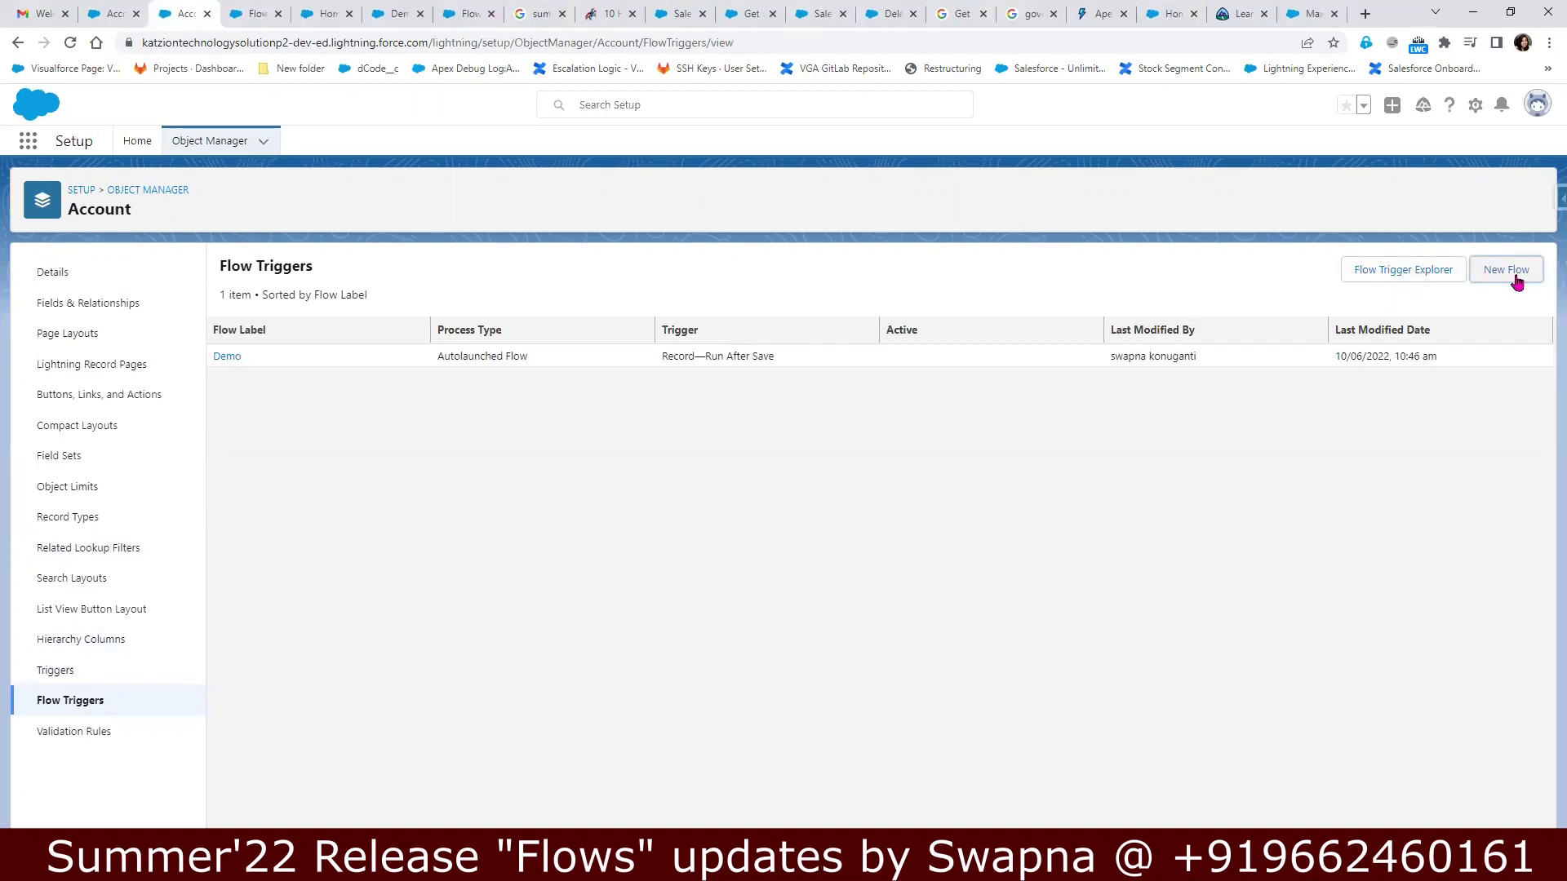
left_click(1415, 281)
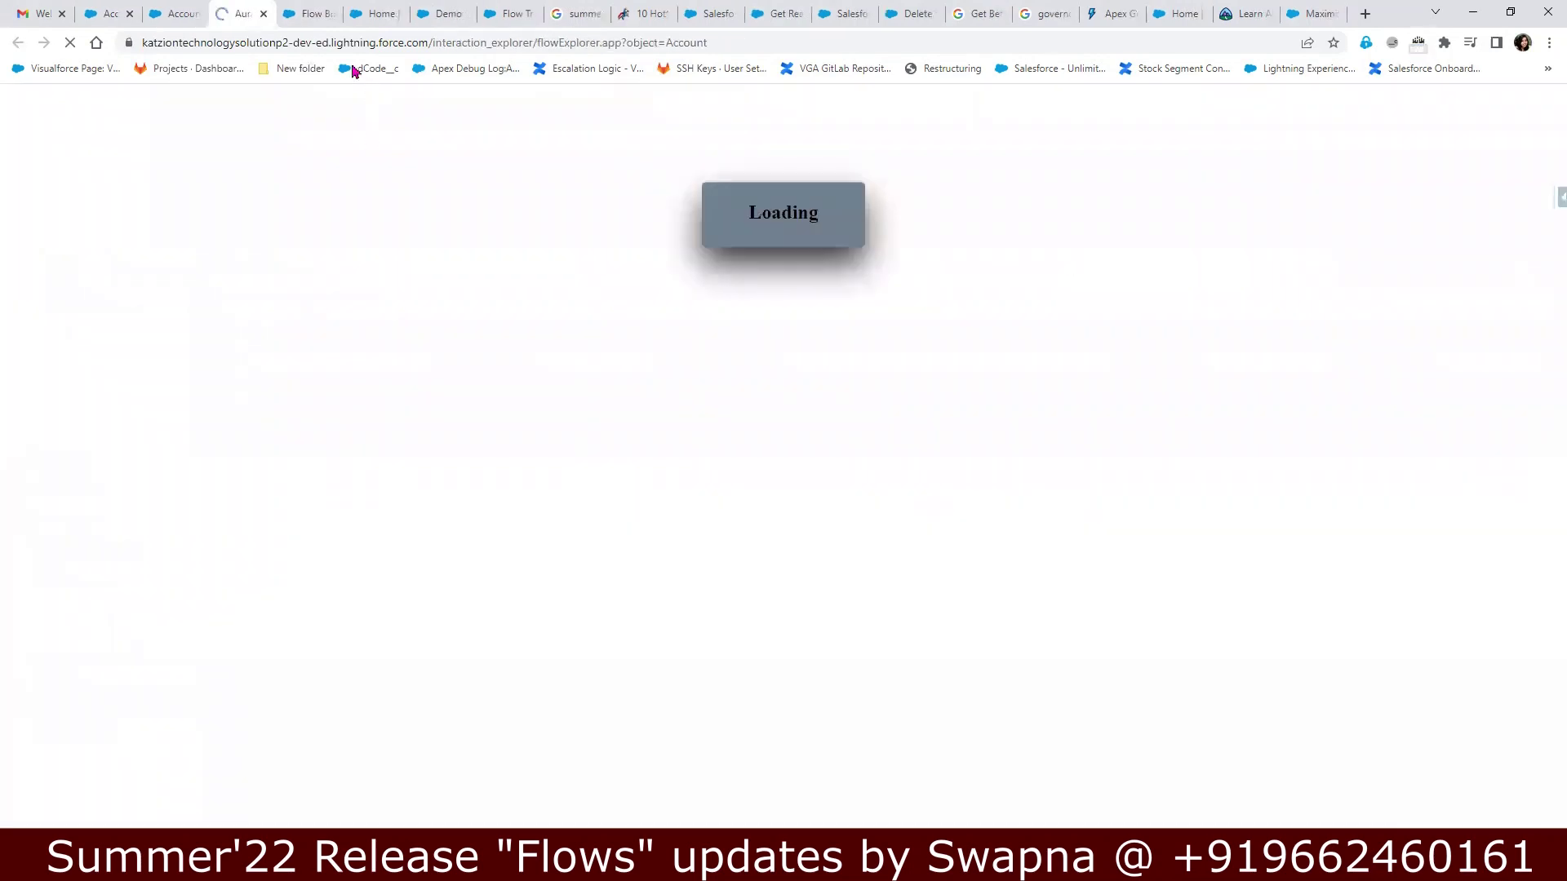
left_click(176, 13)
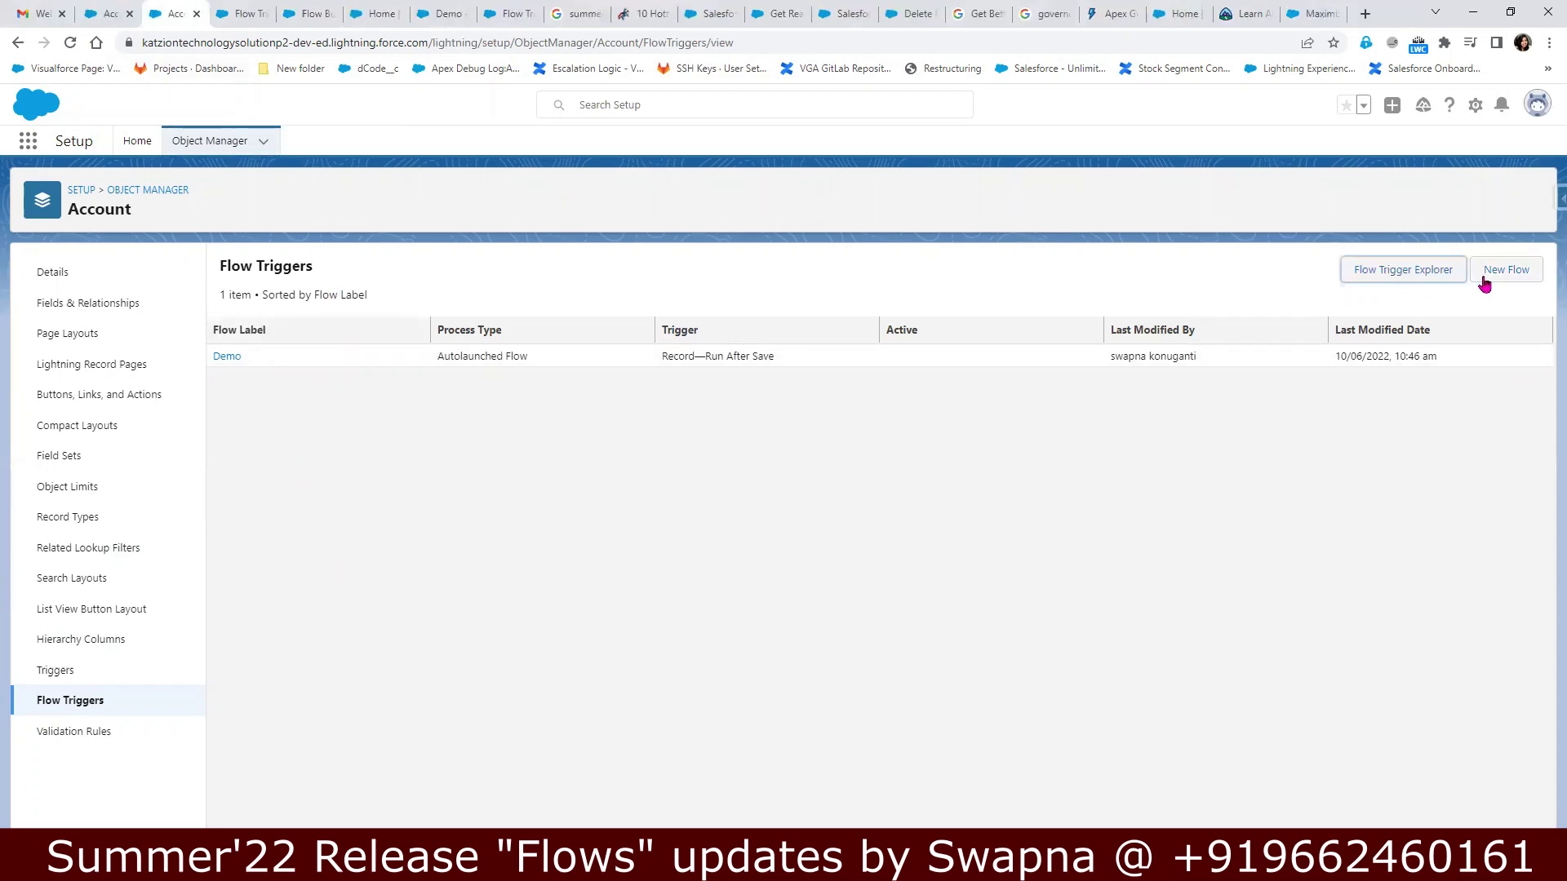
left_click(253, 28)
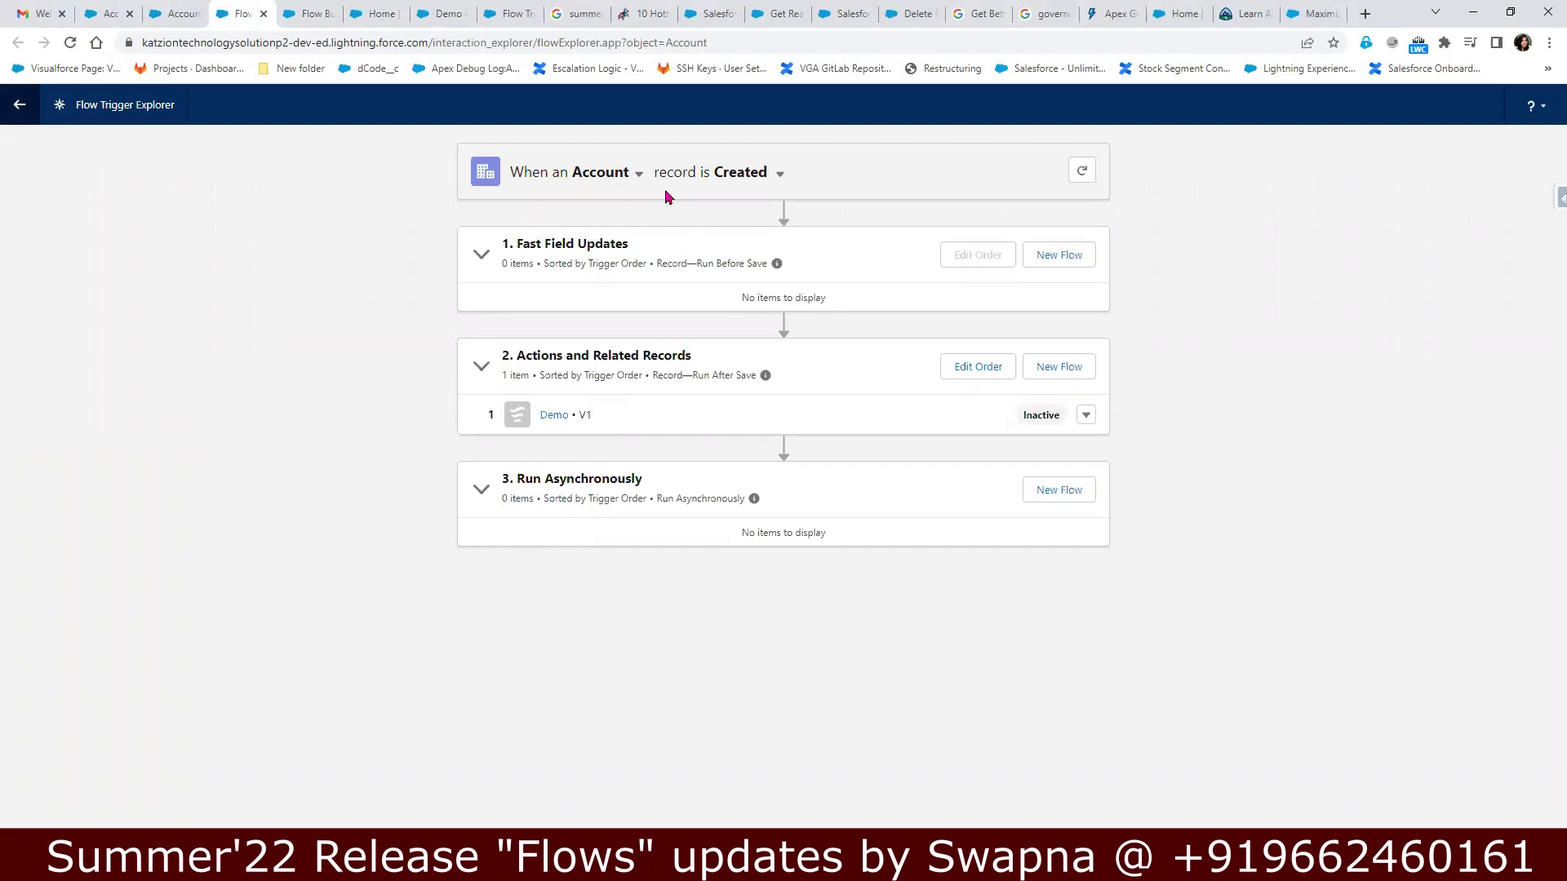
left_click(779, 173)
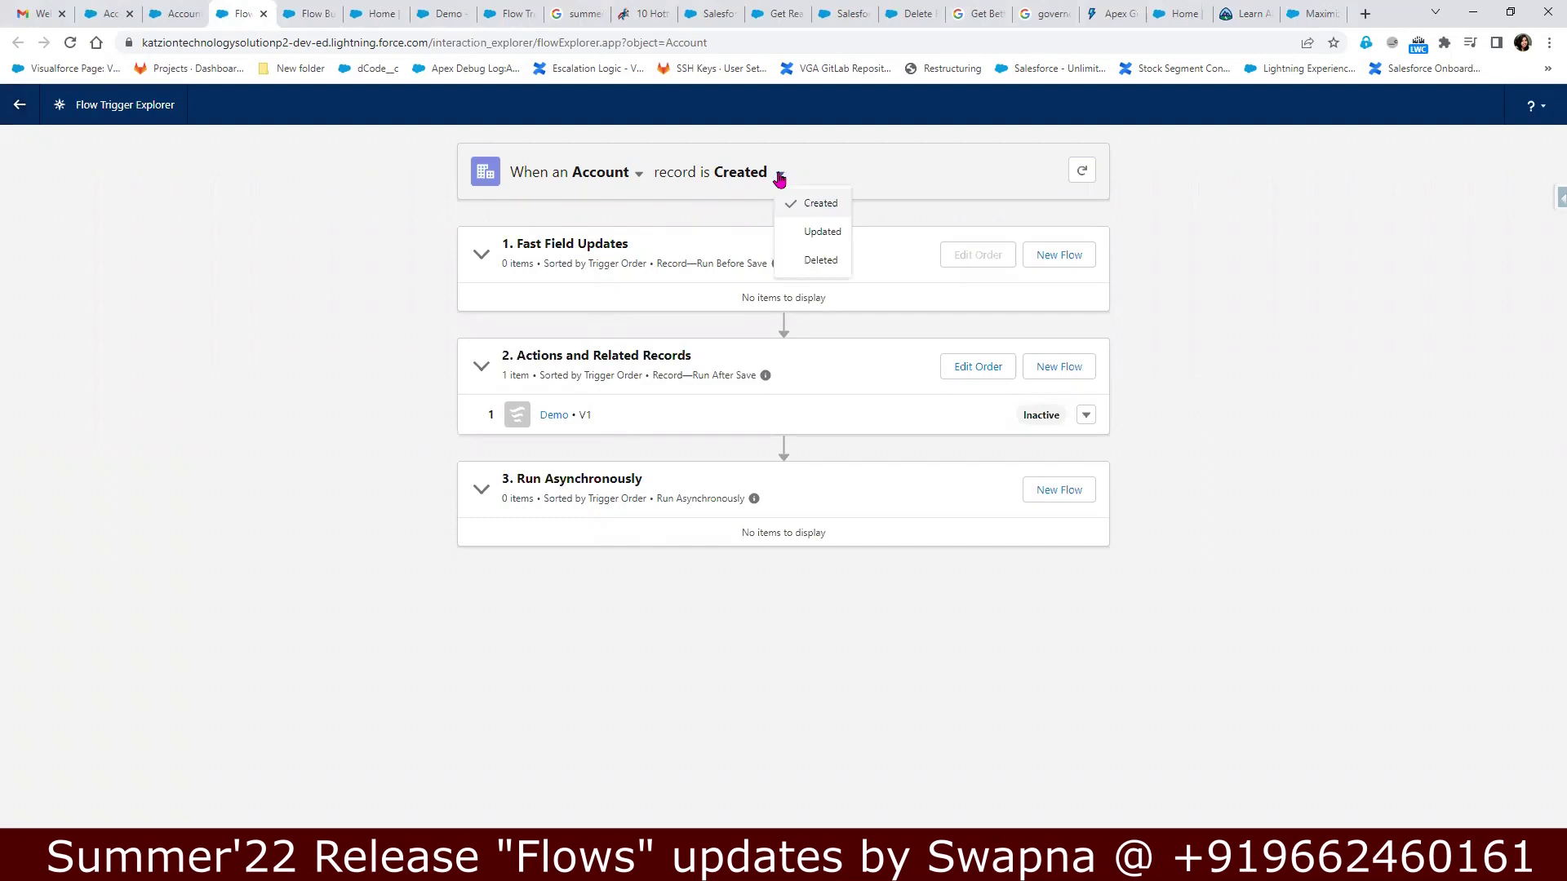
left_click(801, 239)
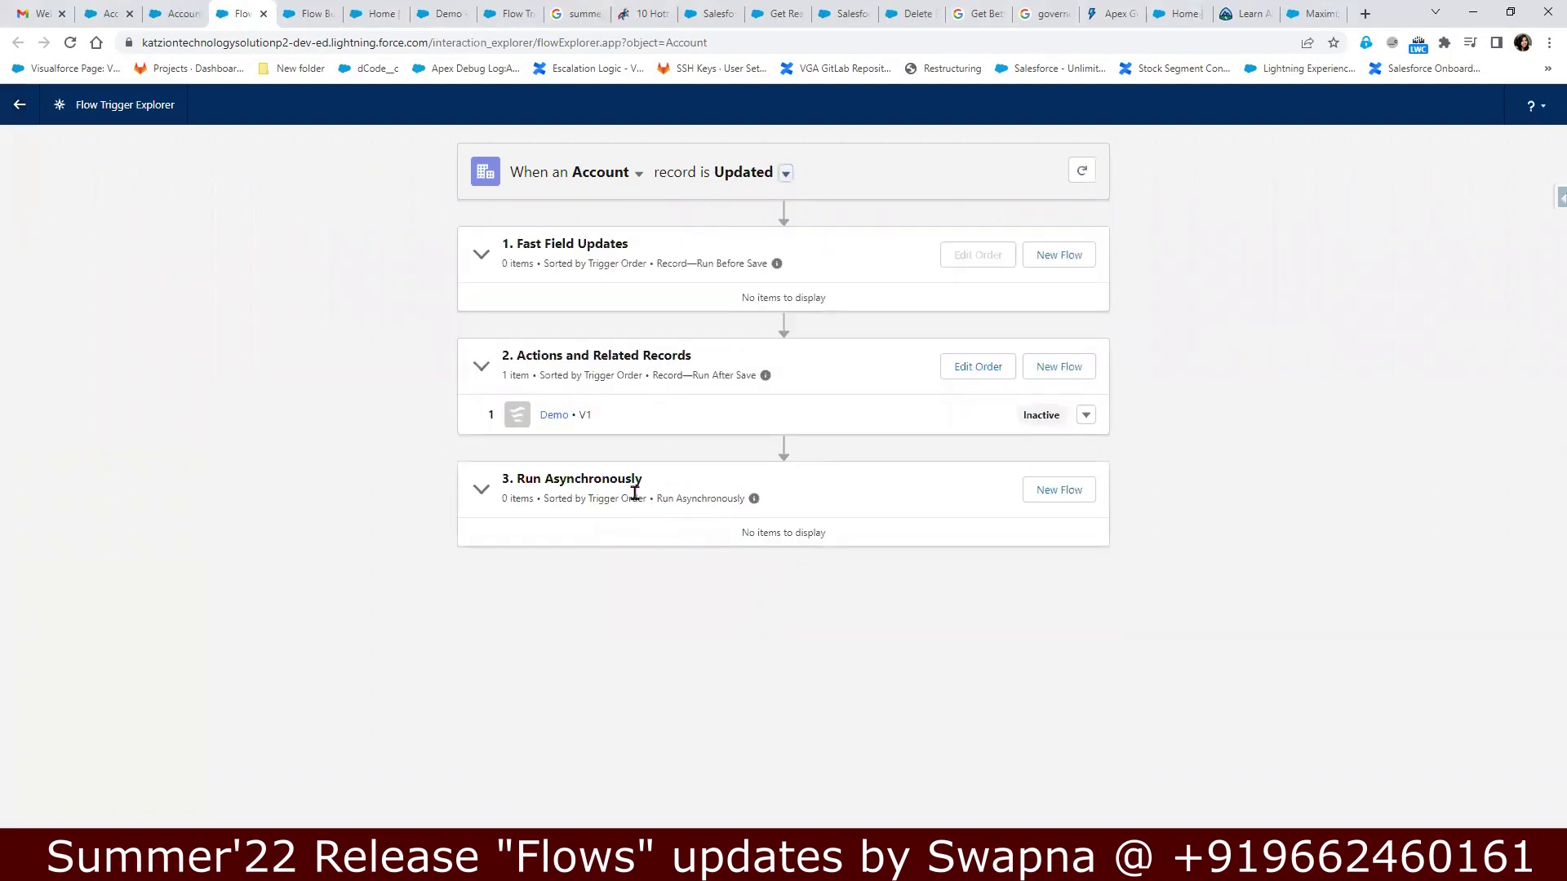
left_click_drag(554, 414, 587, 262)
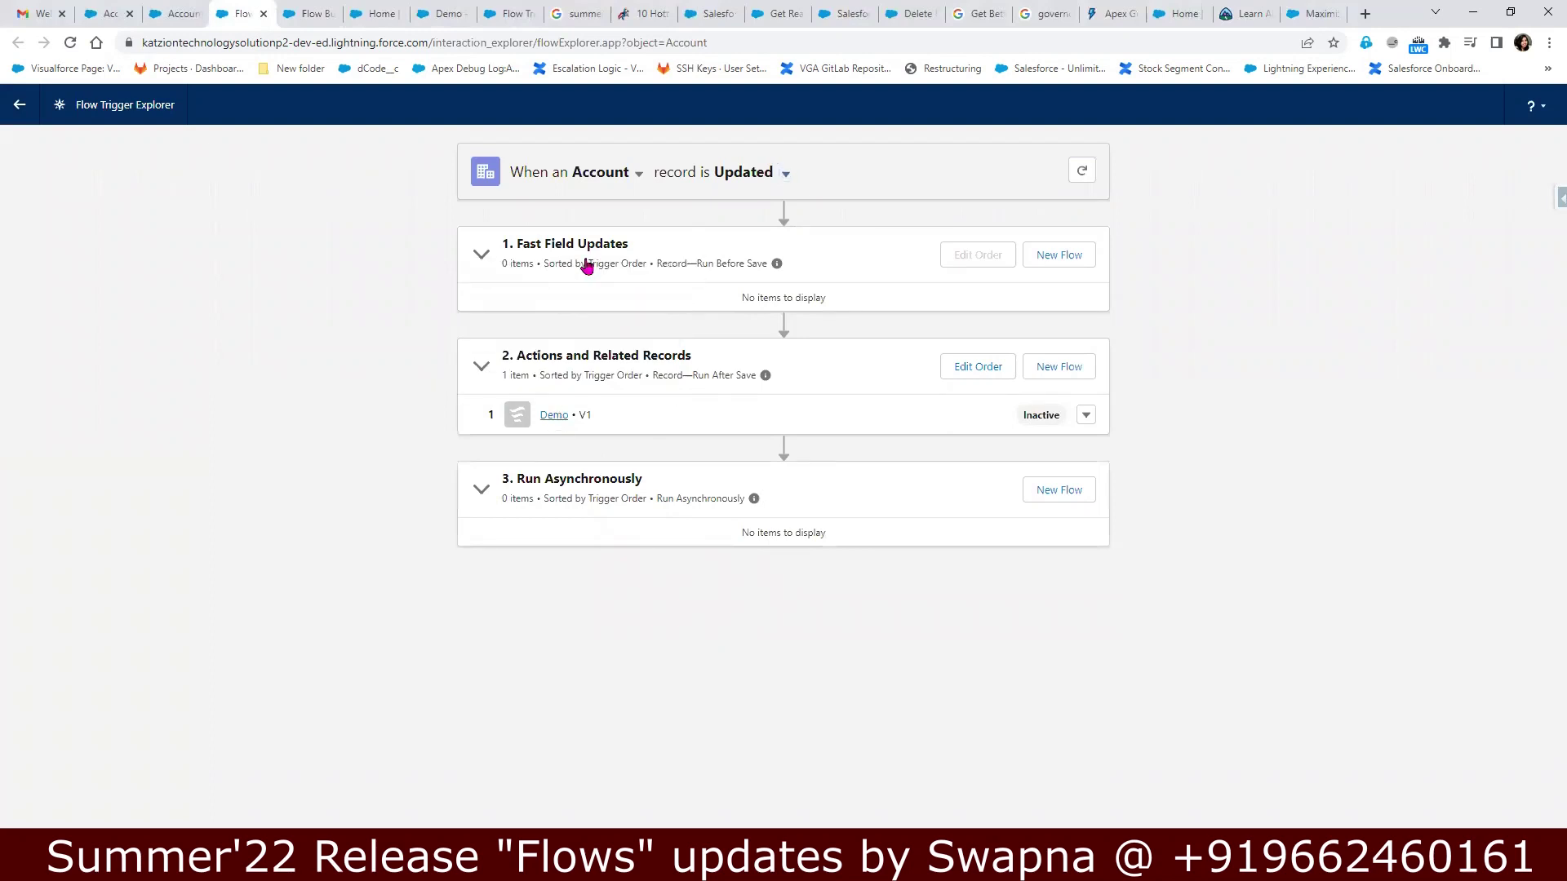
- Start a new flow from Account's flow triggers page, triggered when a record is created or updated
left_click(178, 13)
left_click(1511, 275)
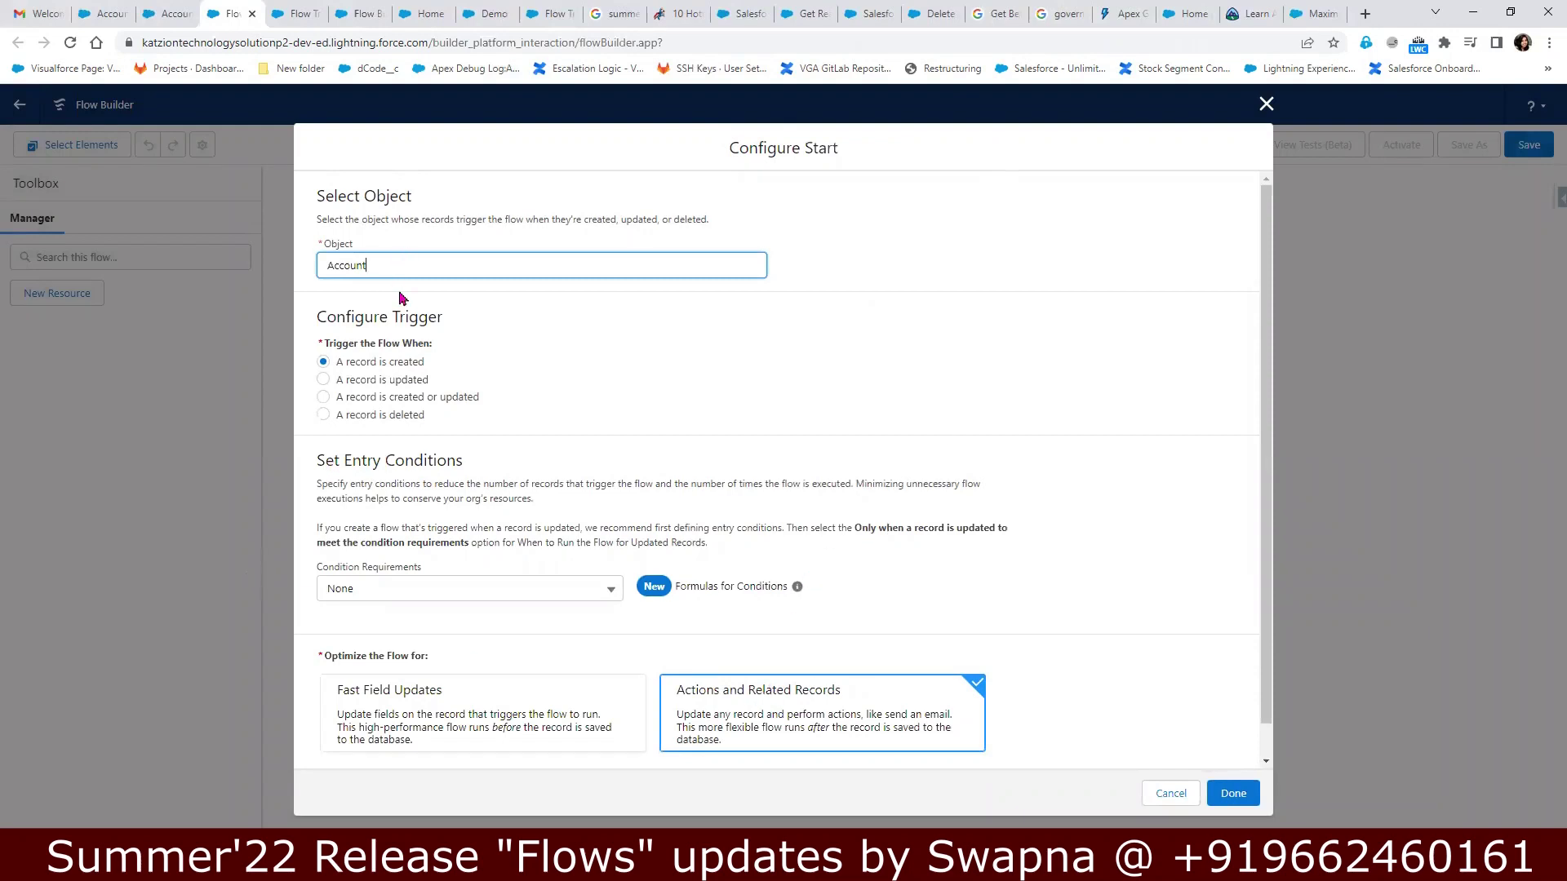
left_click(388, 400)
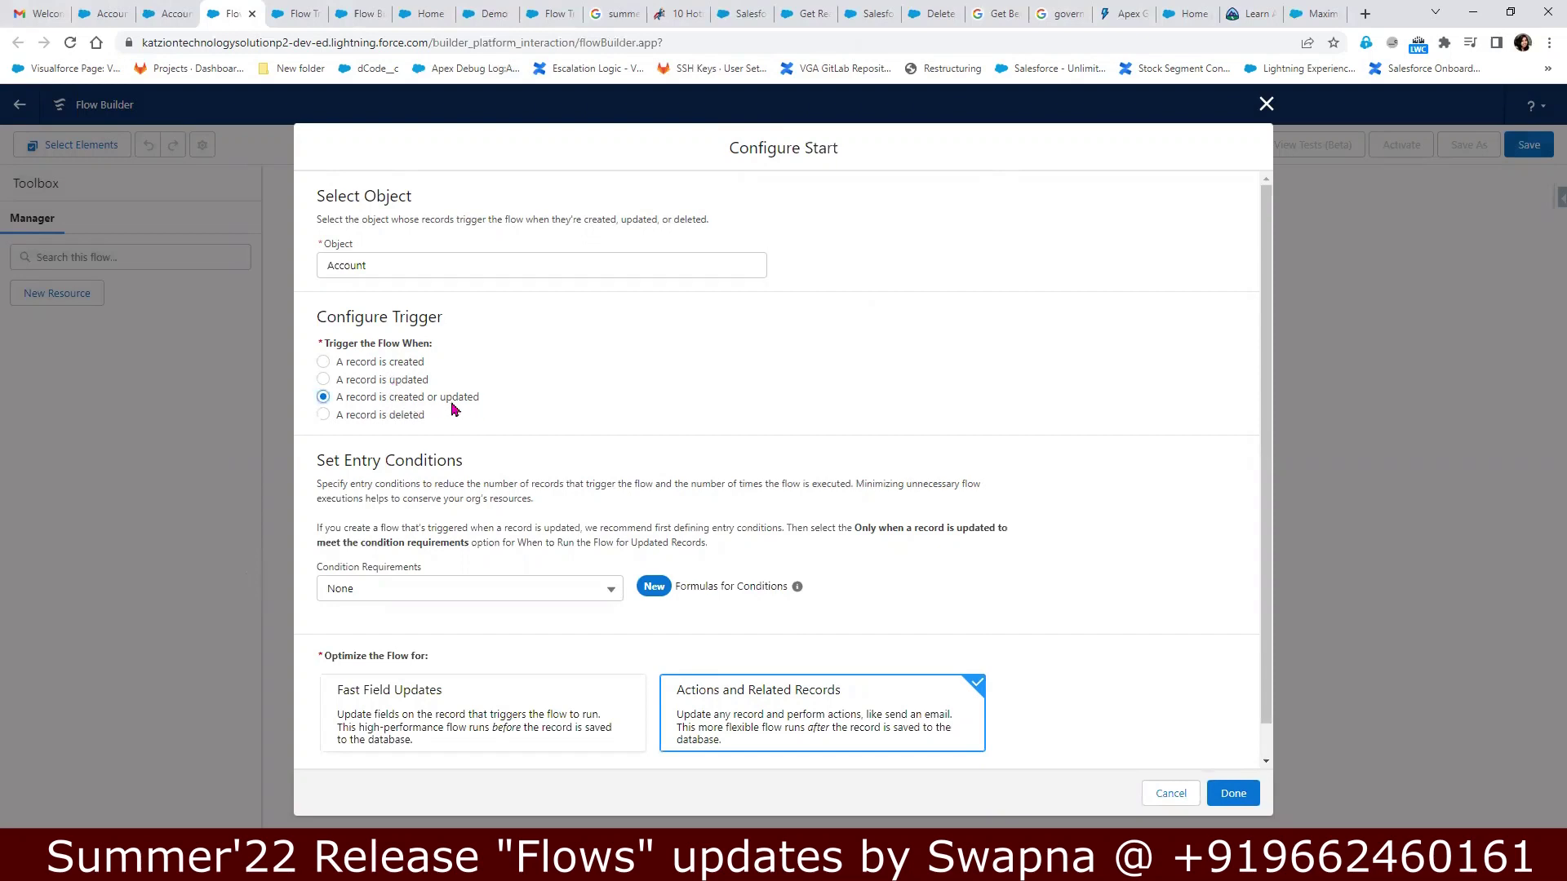
- Set the entry condition requirements of the new flow to Formula Evaluates to True (New)
left_click(450, 595)
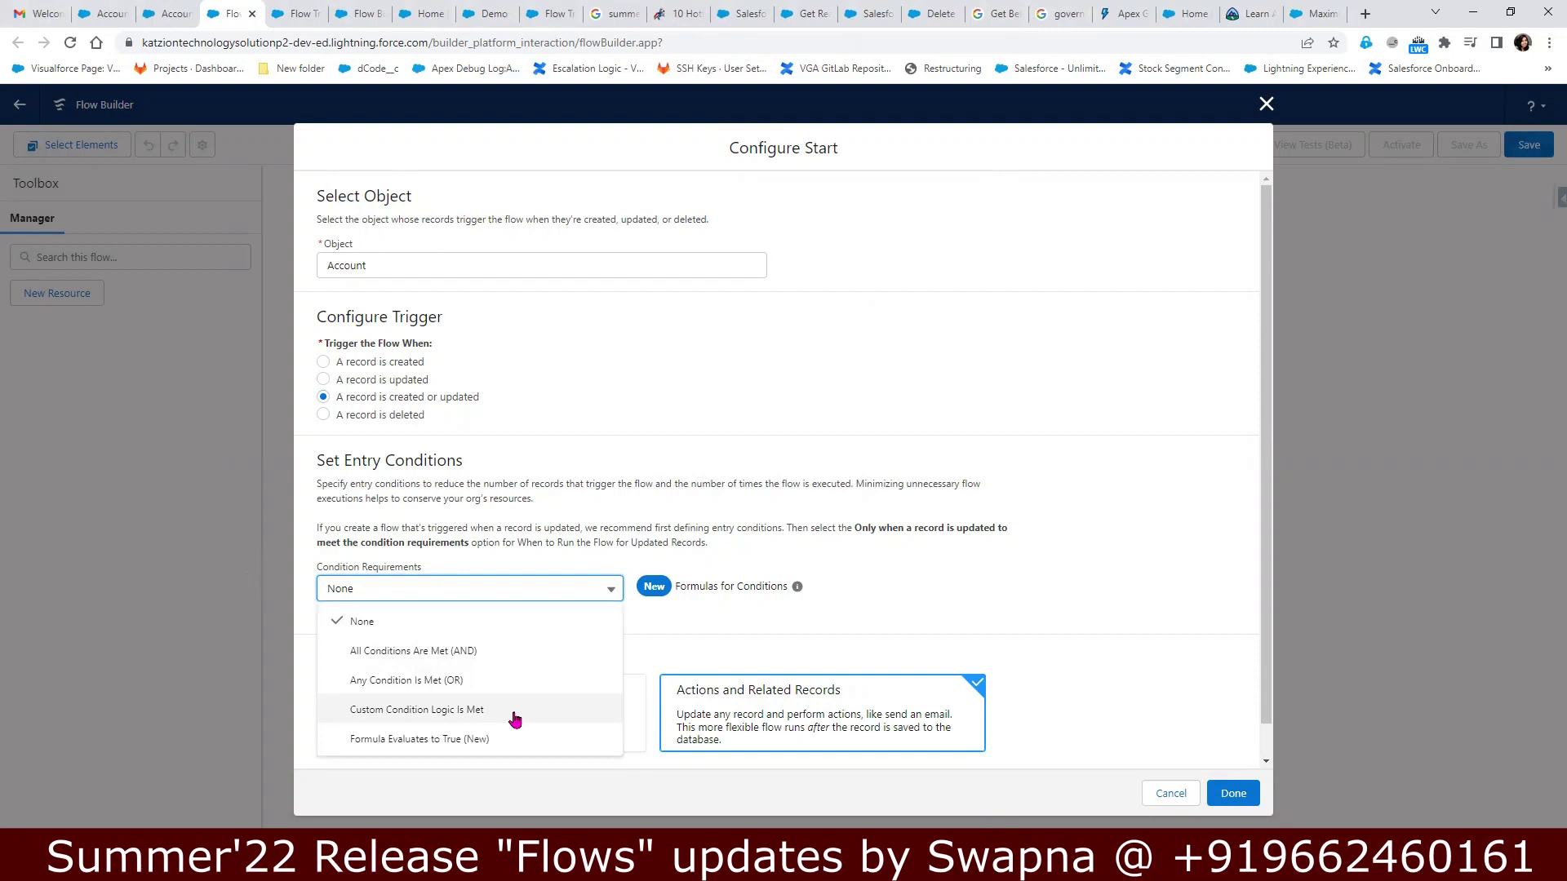
left_click(839, 608)
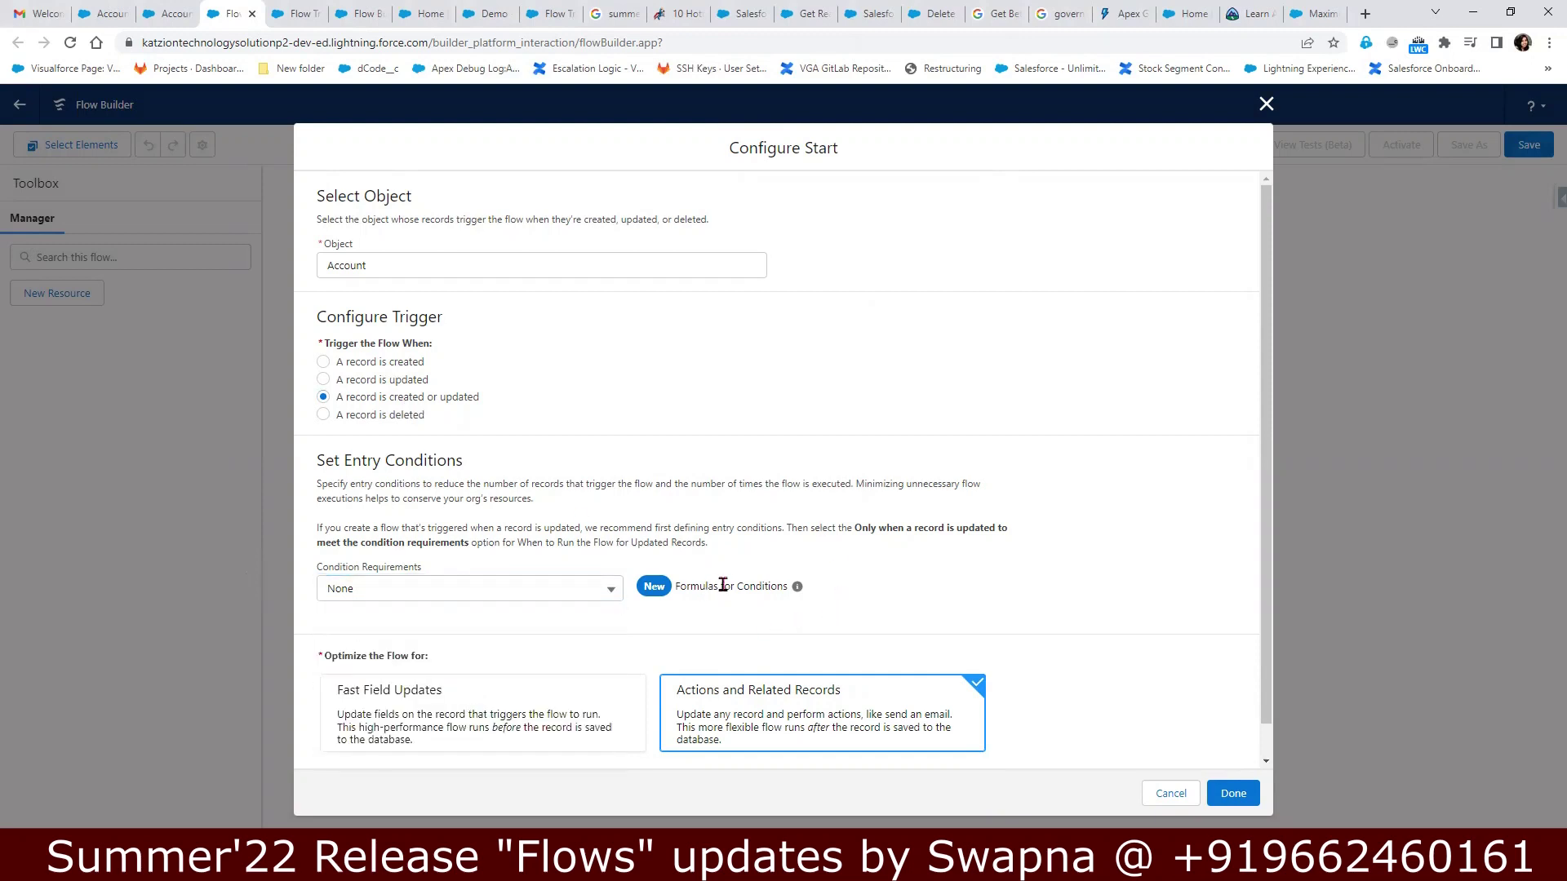
left_click(564, 591)
left_click(496, 743)
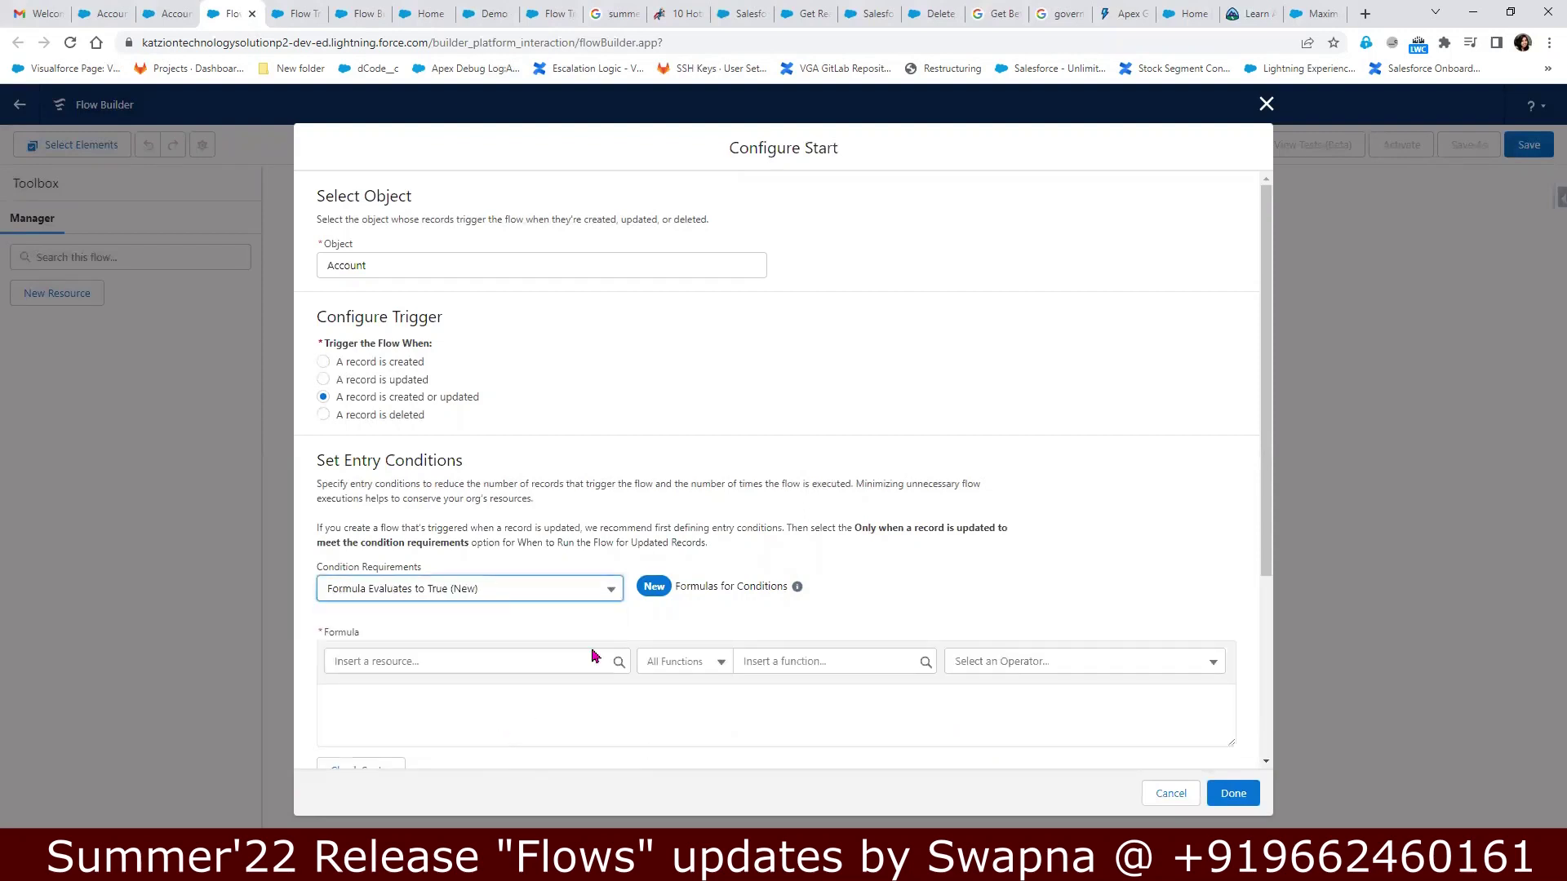
- Examine the entry condition options, the formula editor and the run settings for updated records
scroll(1105, 516, "down", 2)
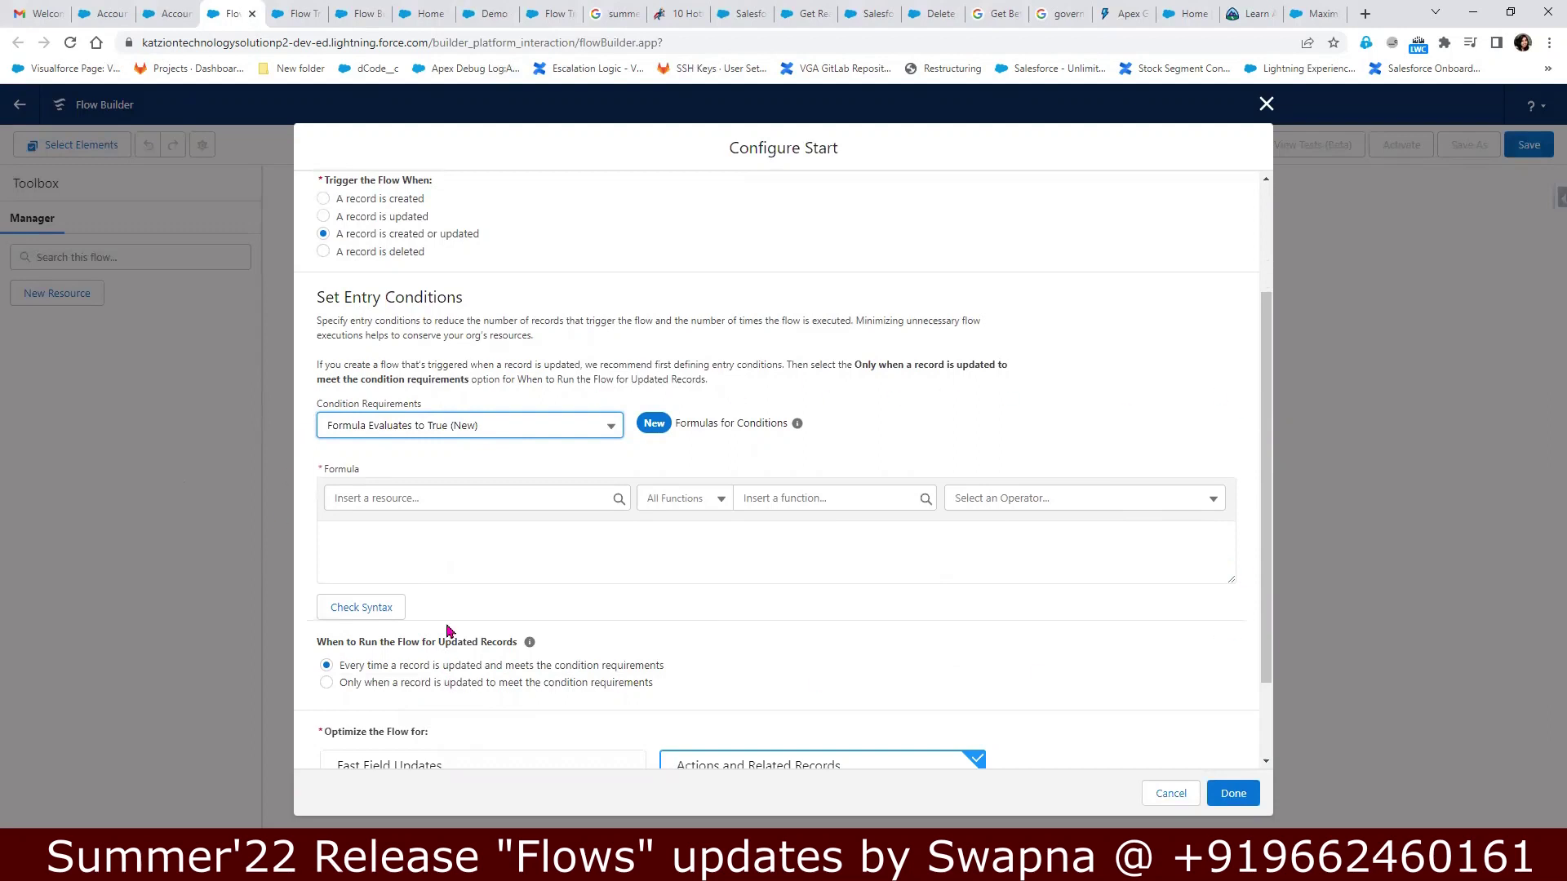
scroll(850, 549, "up", 3)
scroll(854, 556, "down", 3)
left_click(508, 425)
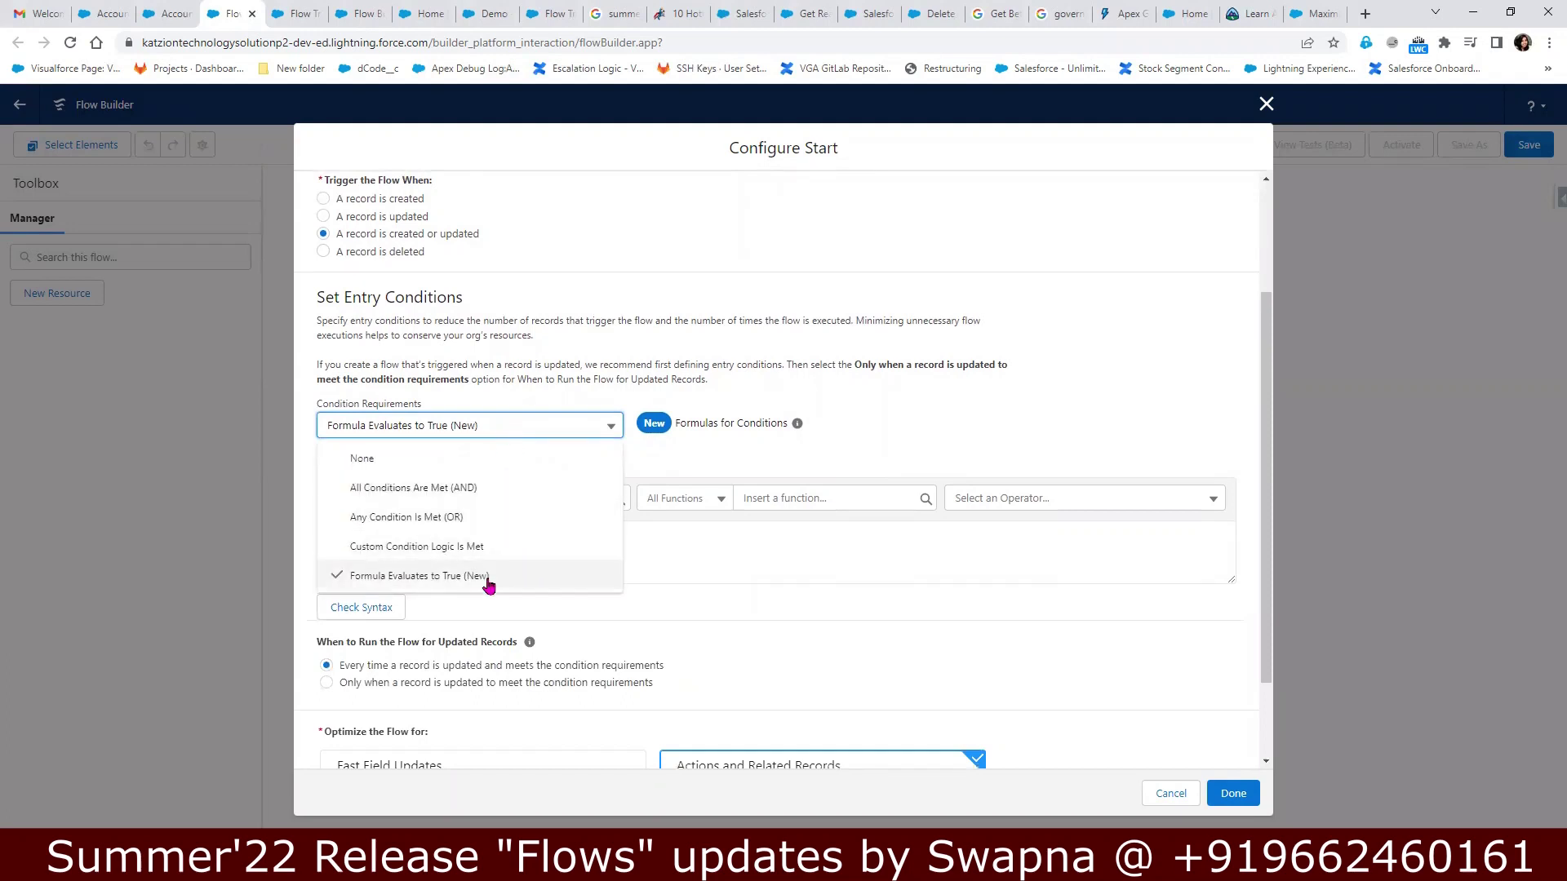
scroll(618, 314, "up", 1)
scroll(618, 318, "up", 2)
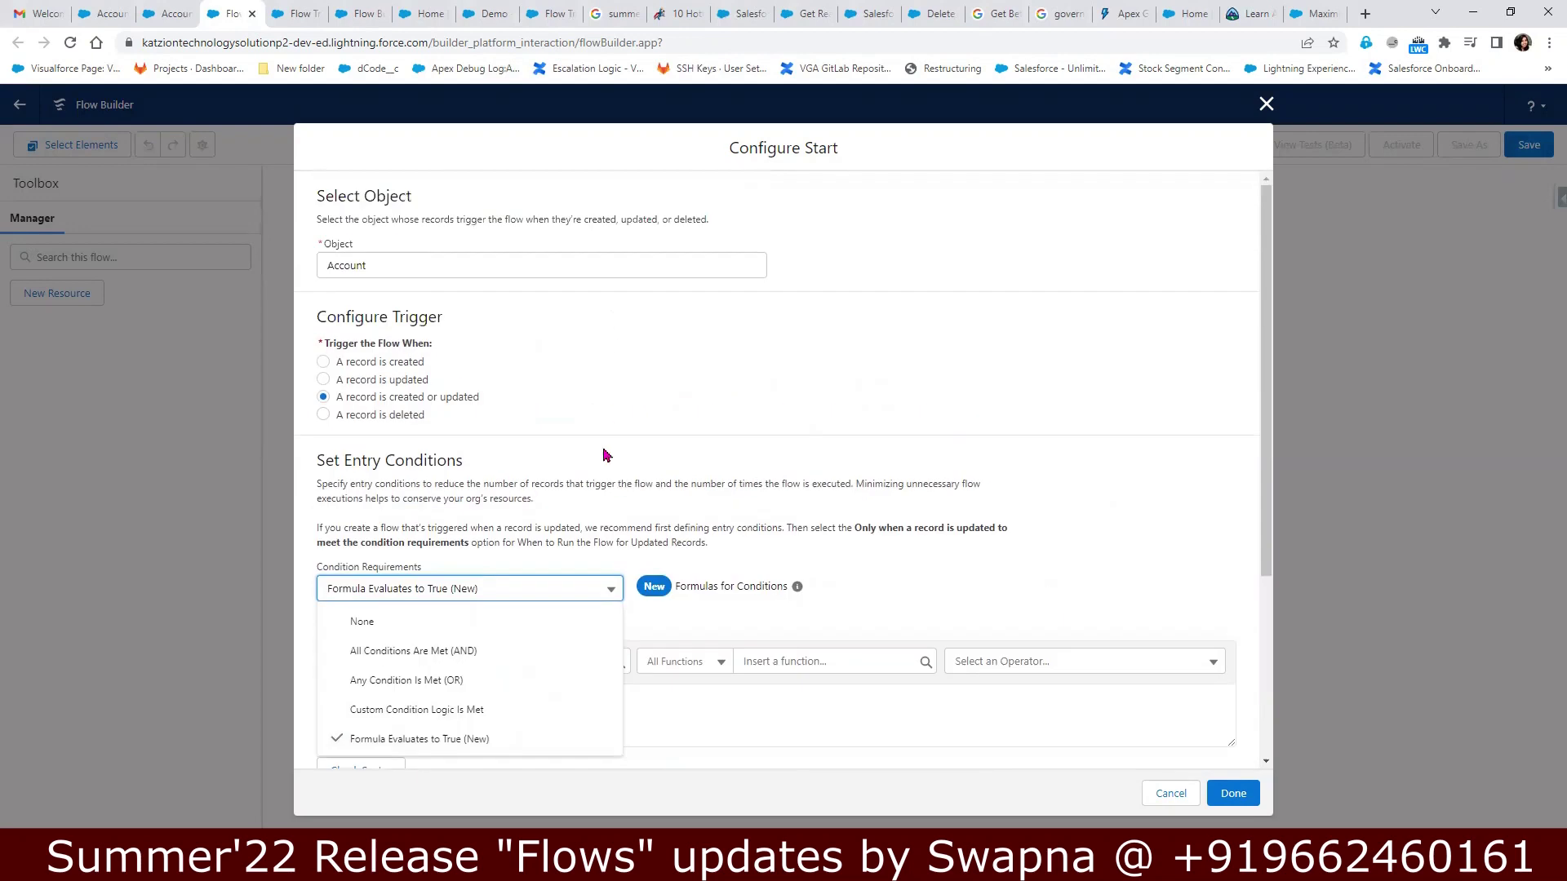
scroll(601, 452, "down", 1)
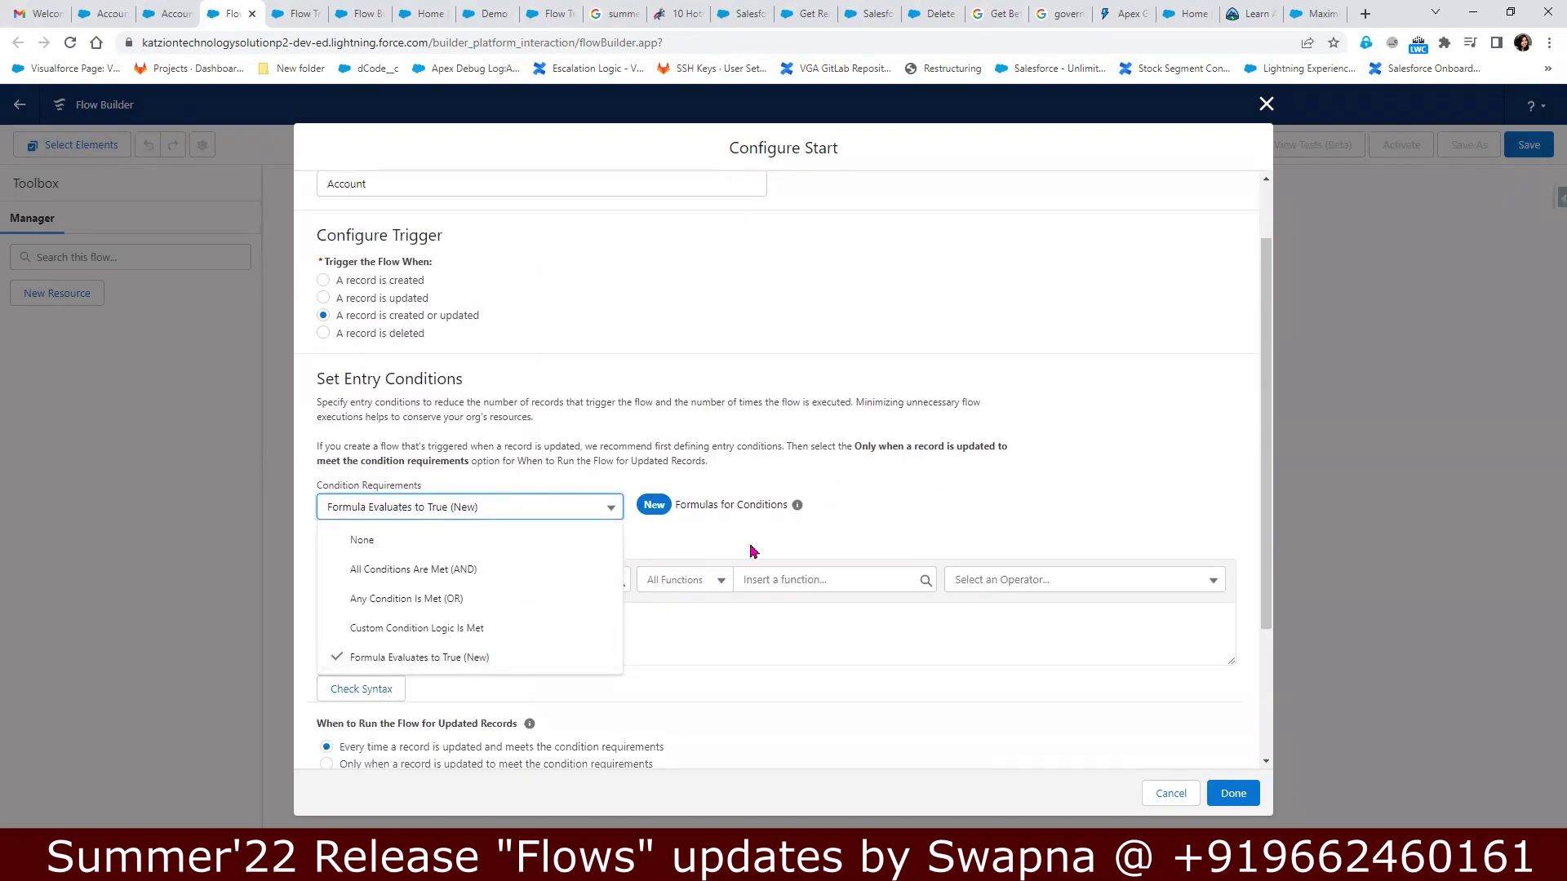
left_click(1002, 485)
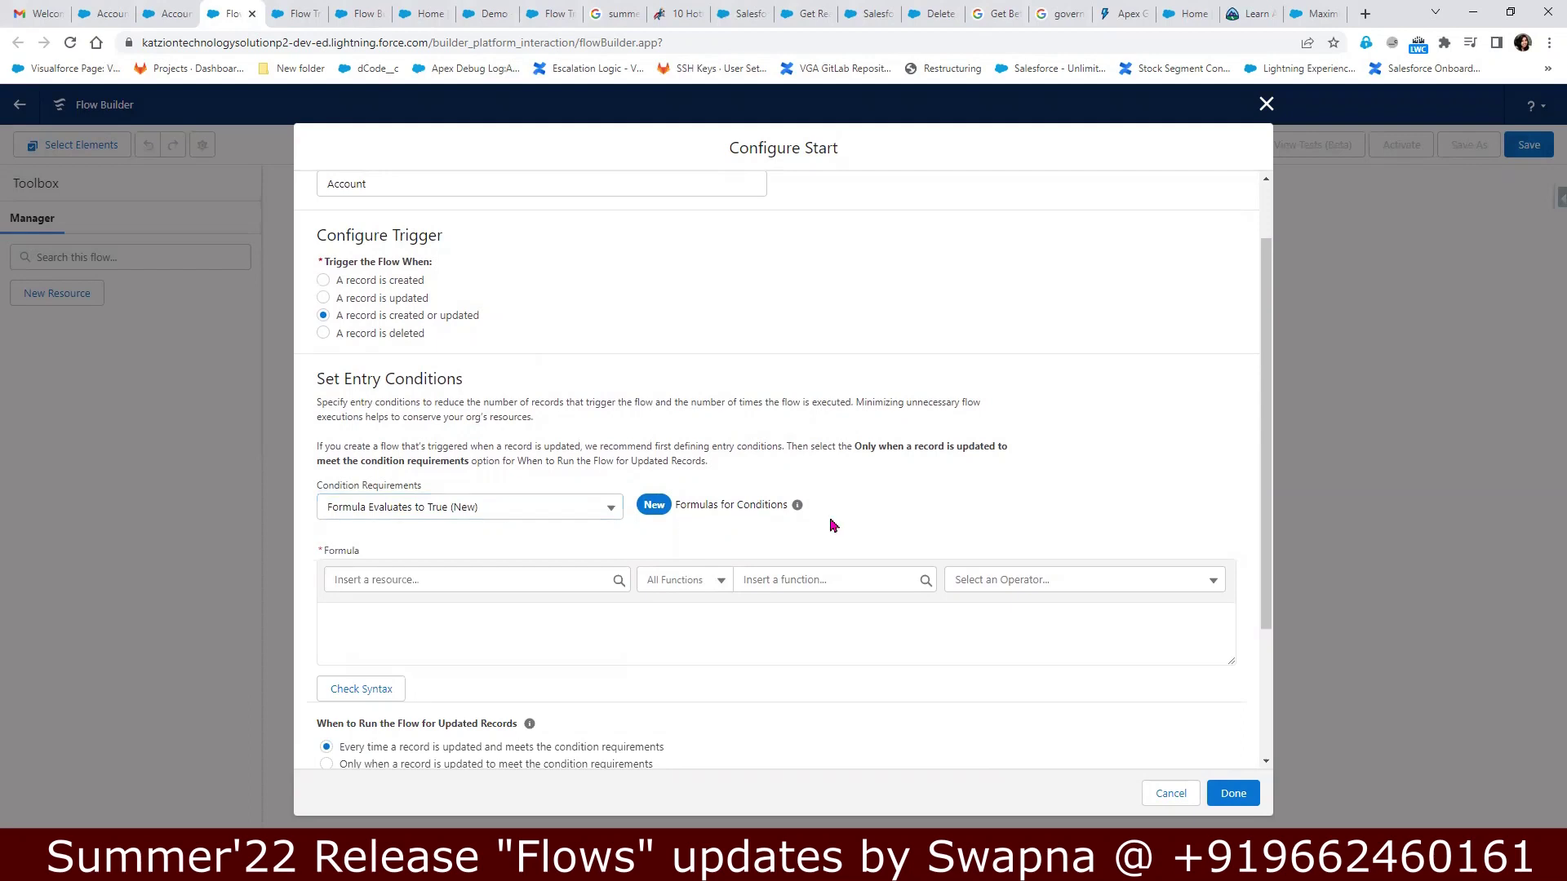
scroll(833, 525, "down", 2)
left_click(359, 443)
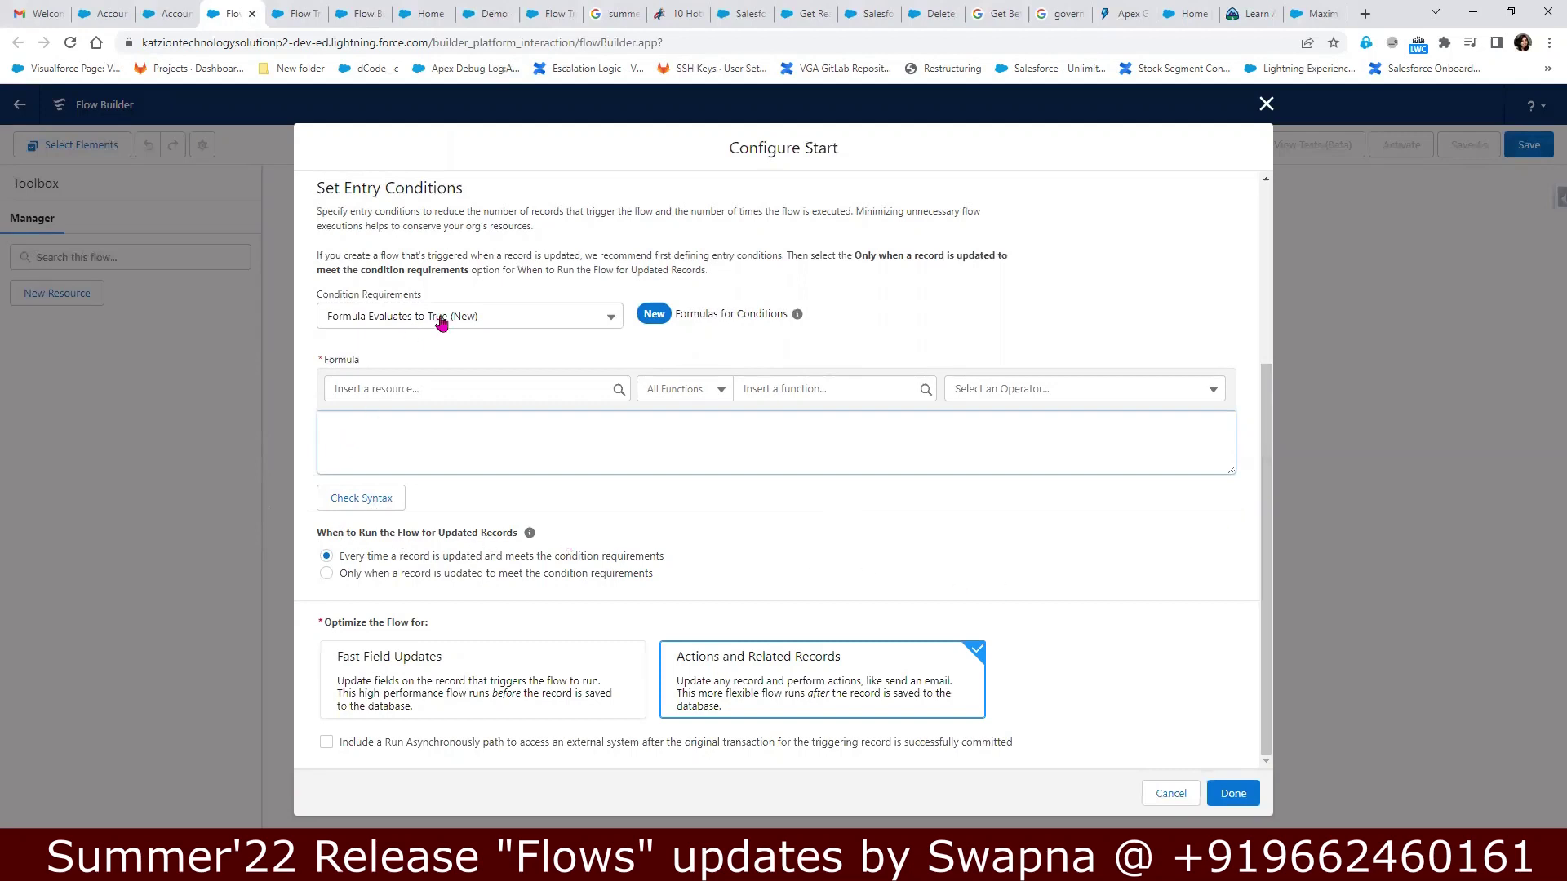
- Drop the formula-based entry condition requirement and finish configuring the flow's start
left_click(494, 315)
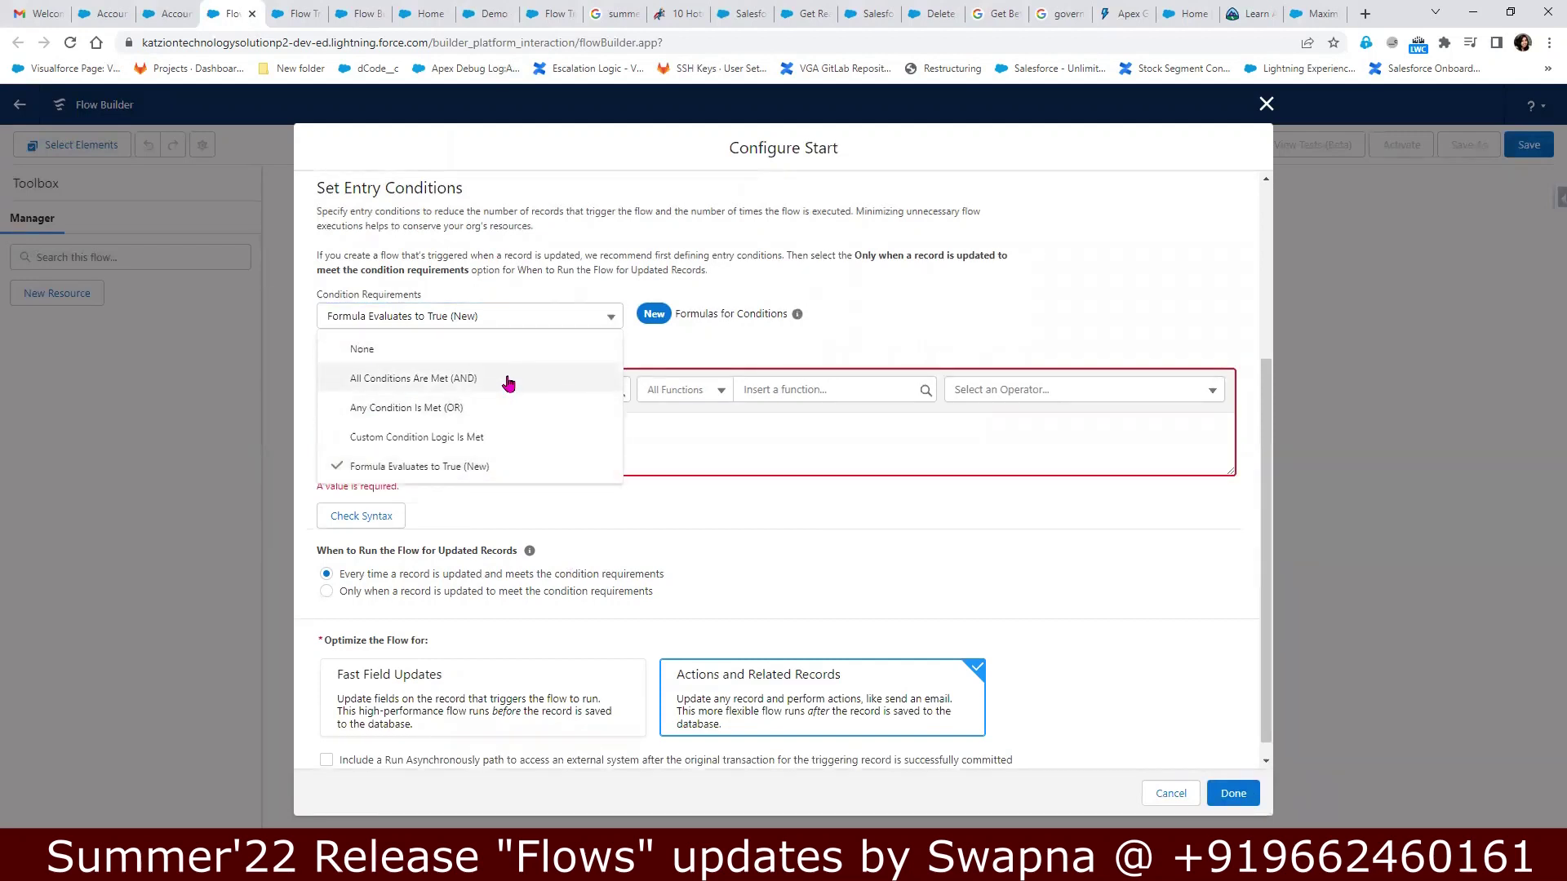
left_click(506, 374)
left_click(505, 387)
left_click(474, 420)
left_click(1236, 794)
- Add an Update Records element to the flow's immediate path, labelled Demo Update with API name Demo_Update
left_click(915, 457)
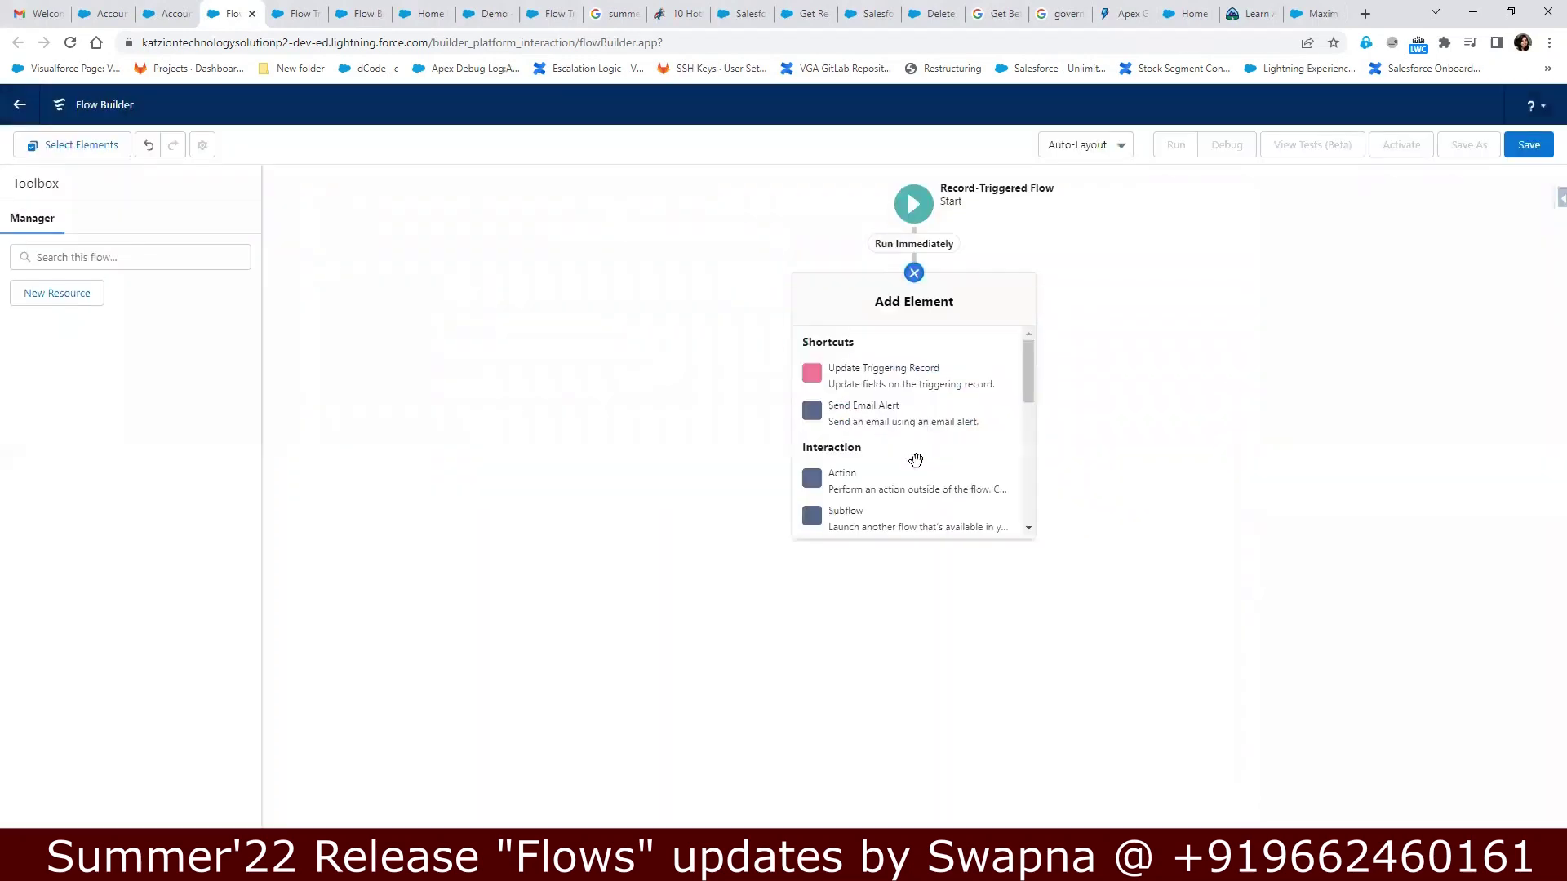
scroll(915, 457, "down", 5)
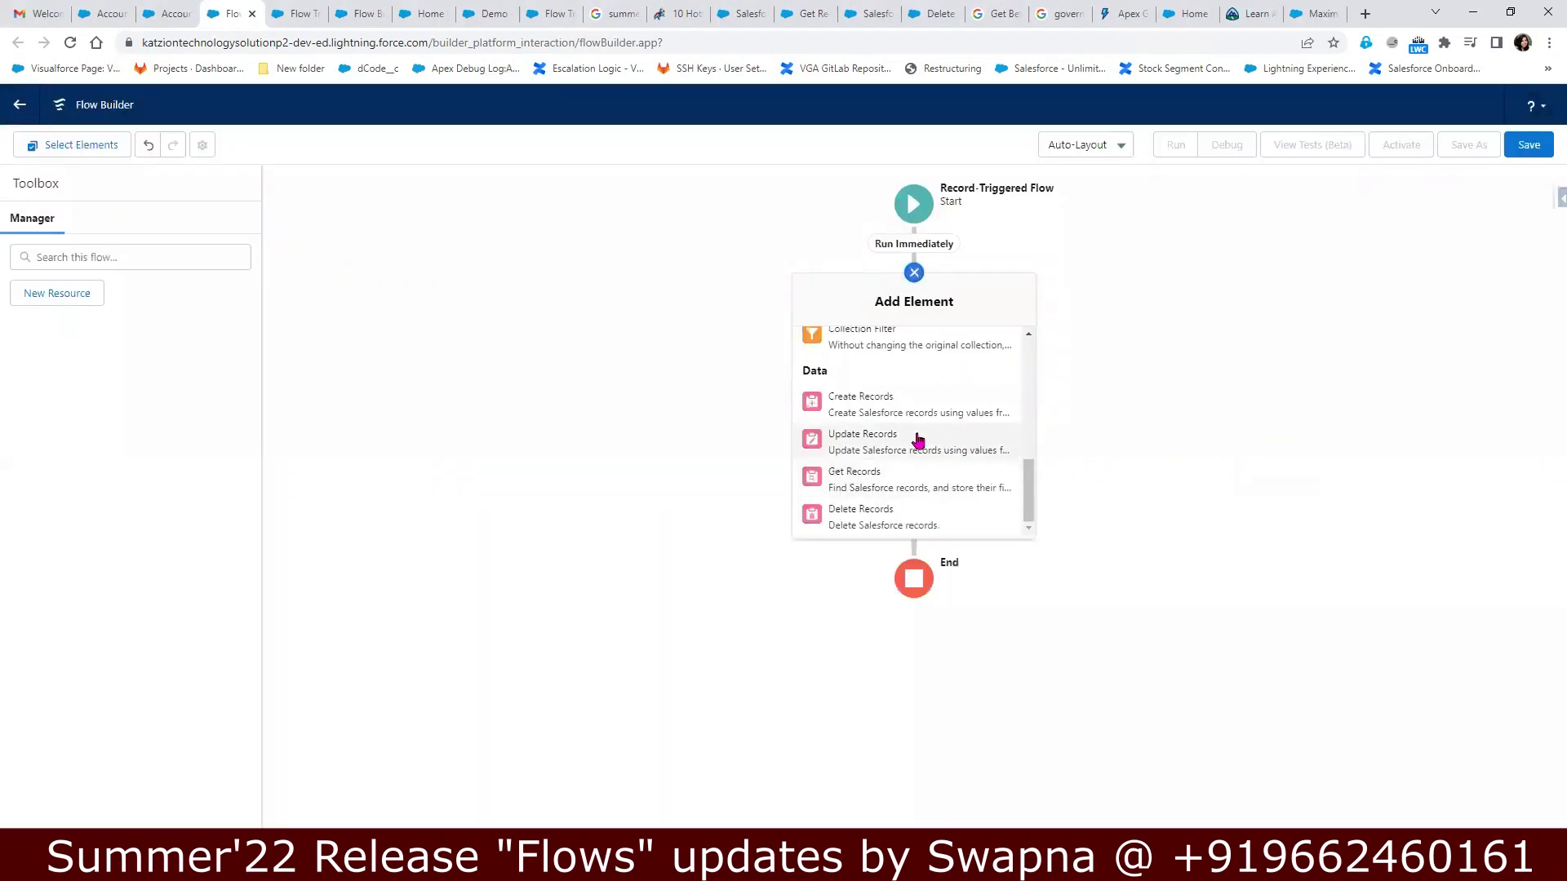
left_click(918, 440)
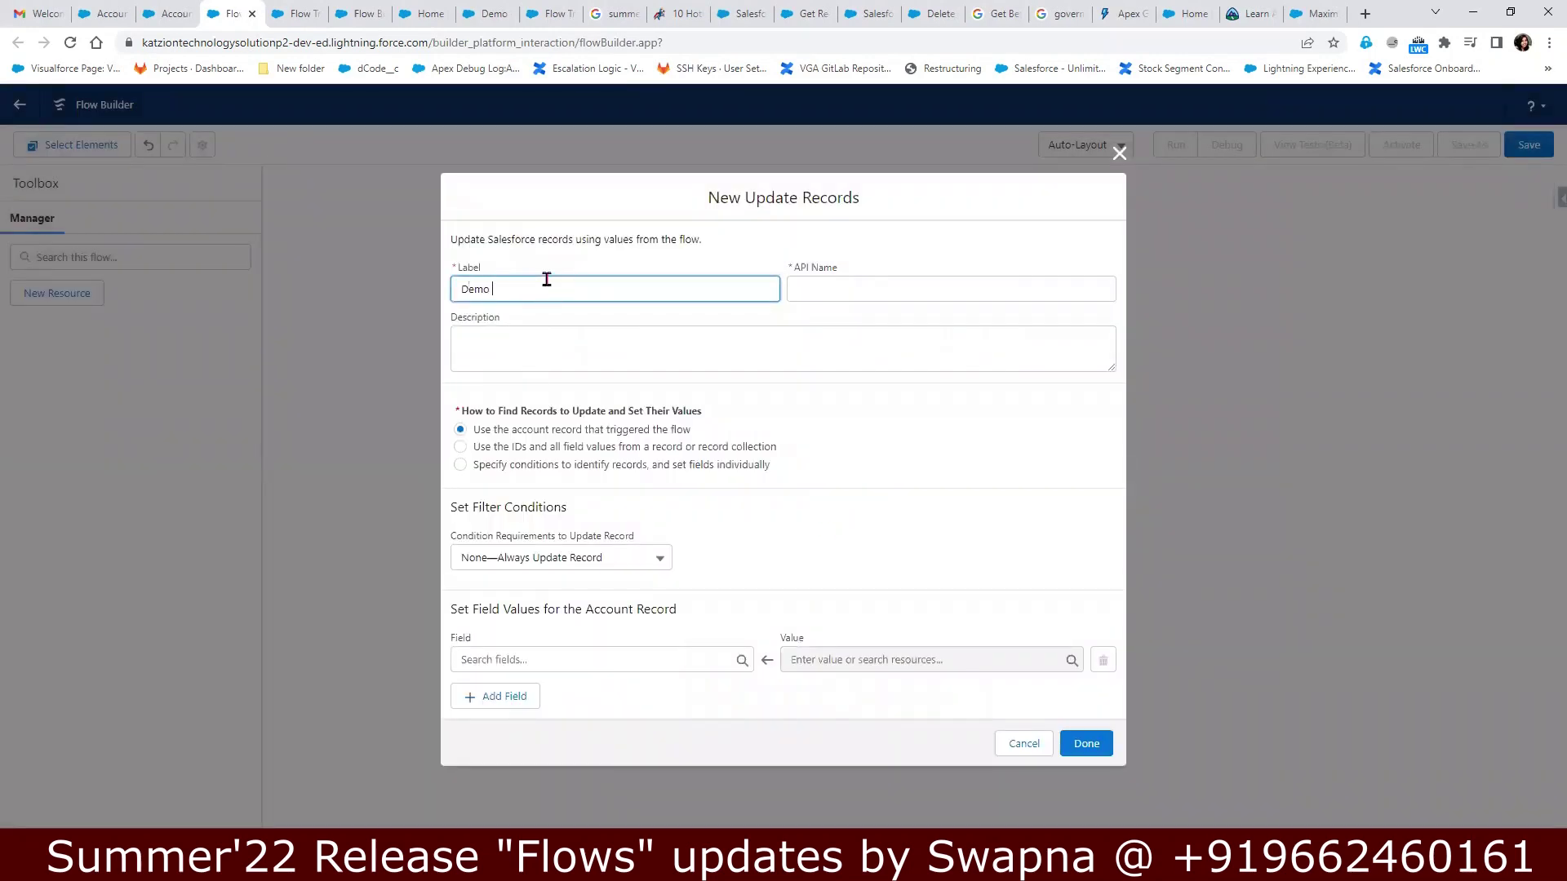
key("Tab")
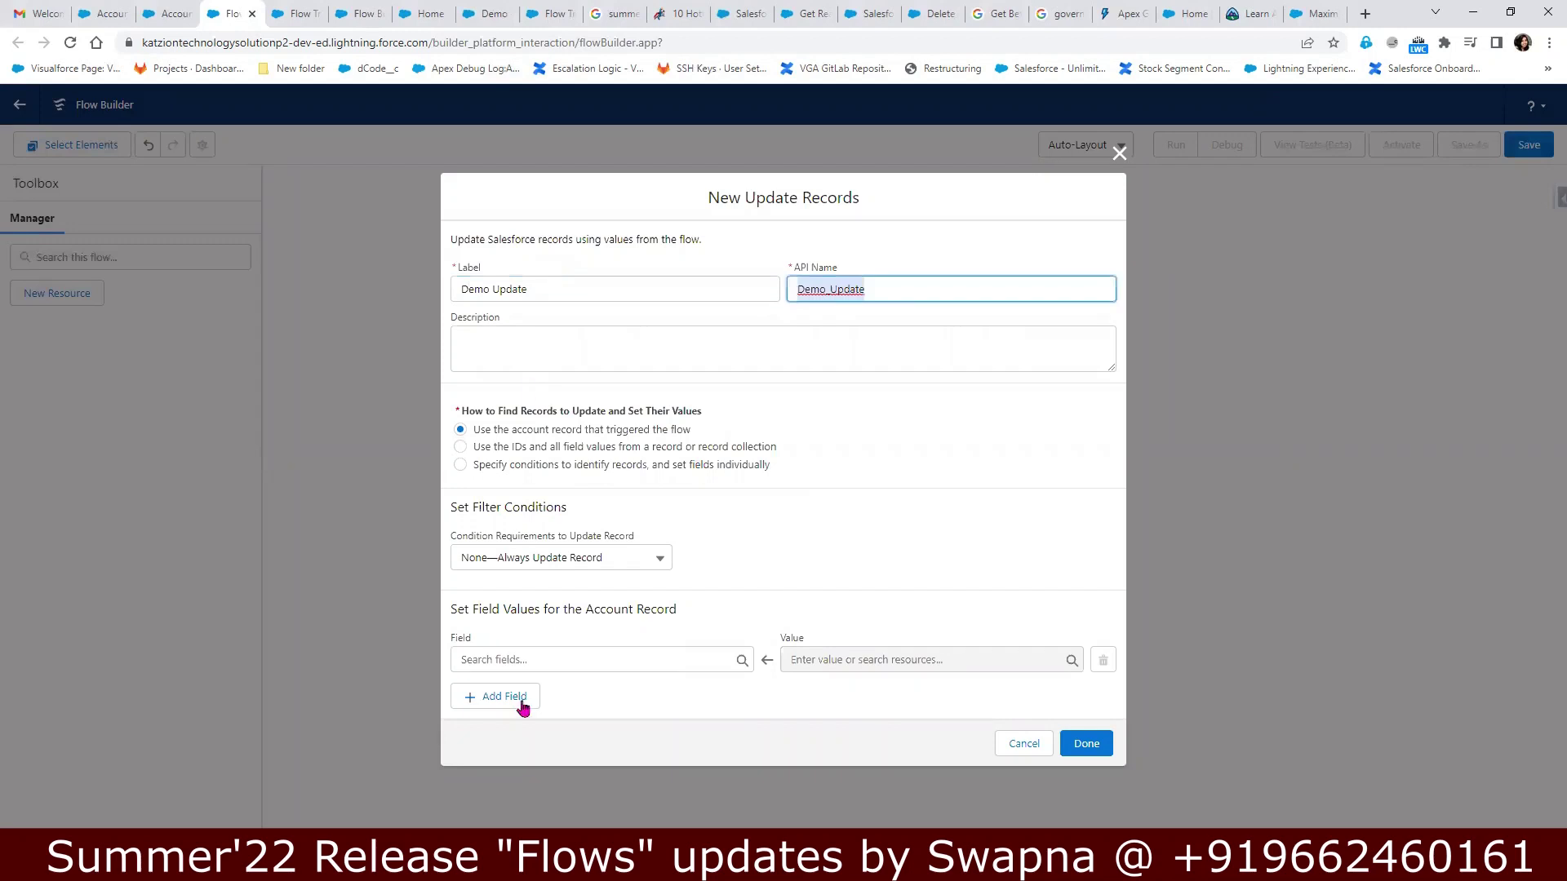
- Have the Demo Update element set the triggering account's Fax field to 1234, and finish the element
left_click(576, 653)
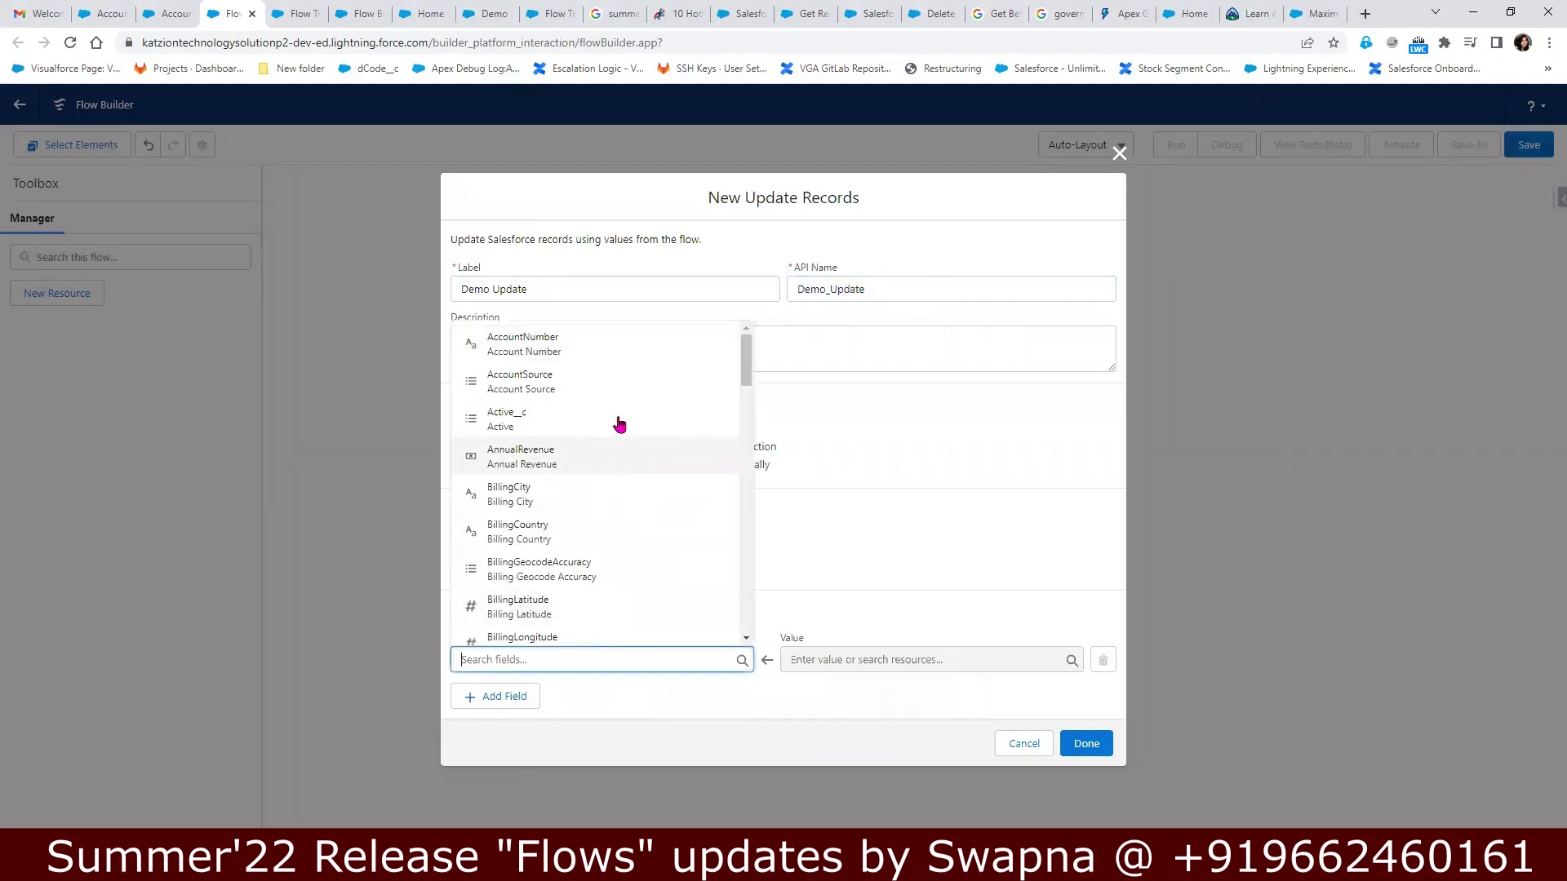
scroll(654, 639, "down", 3)
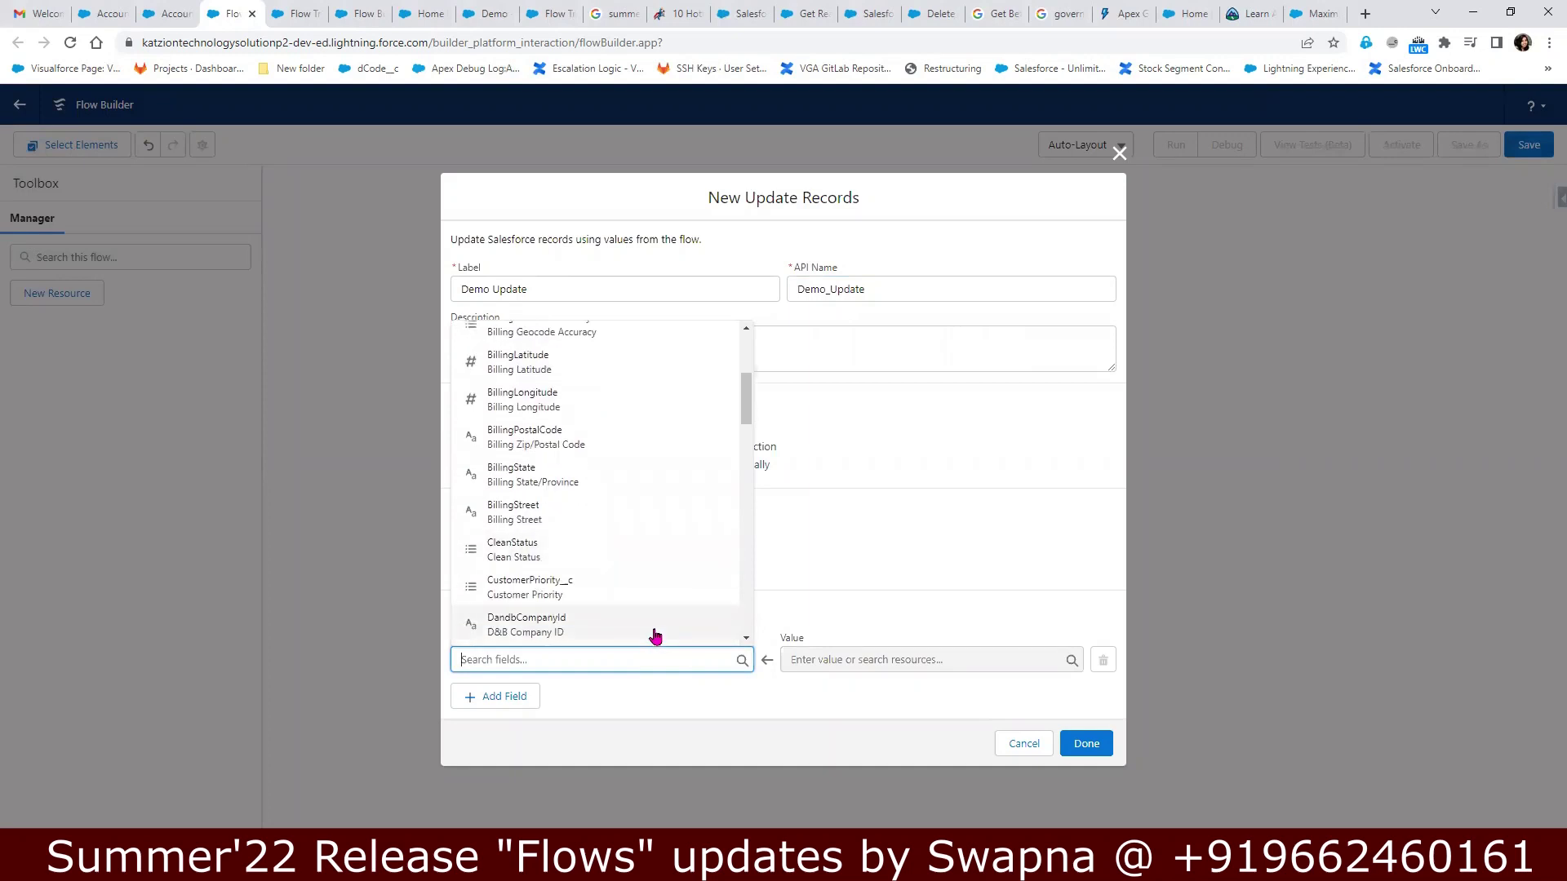
scroll(656, 635, "down", 2)
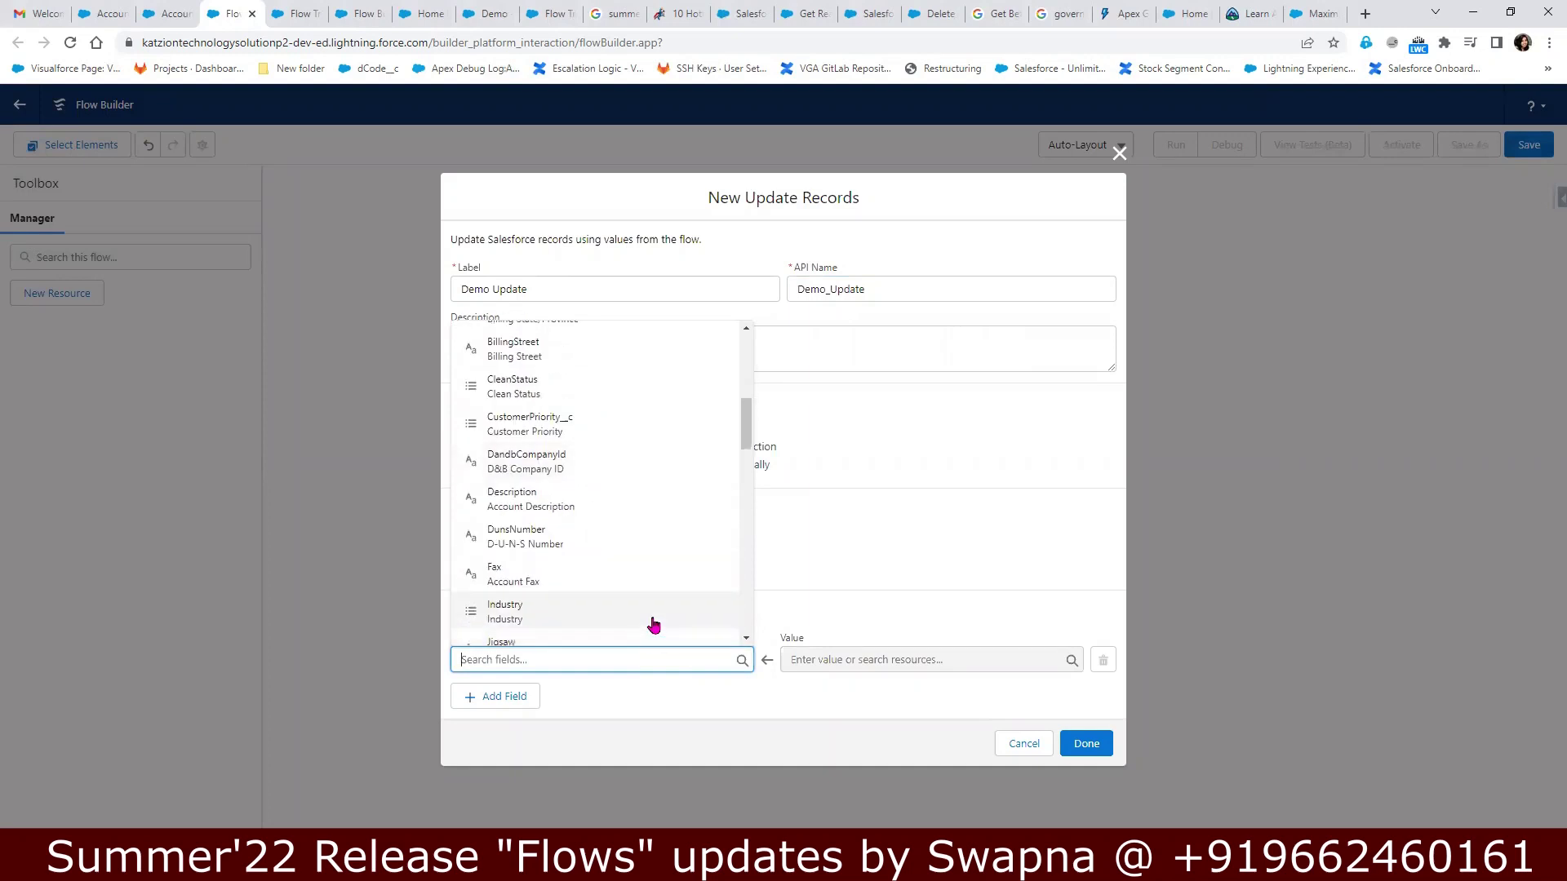
left_click(652, 578)
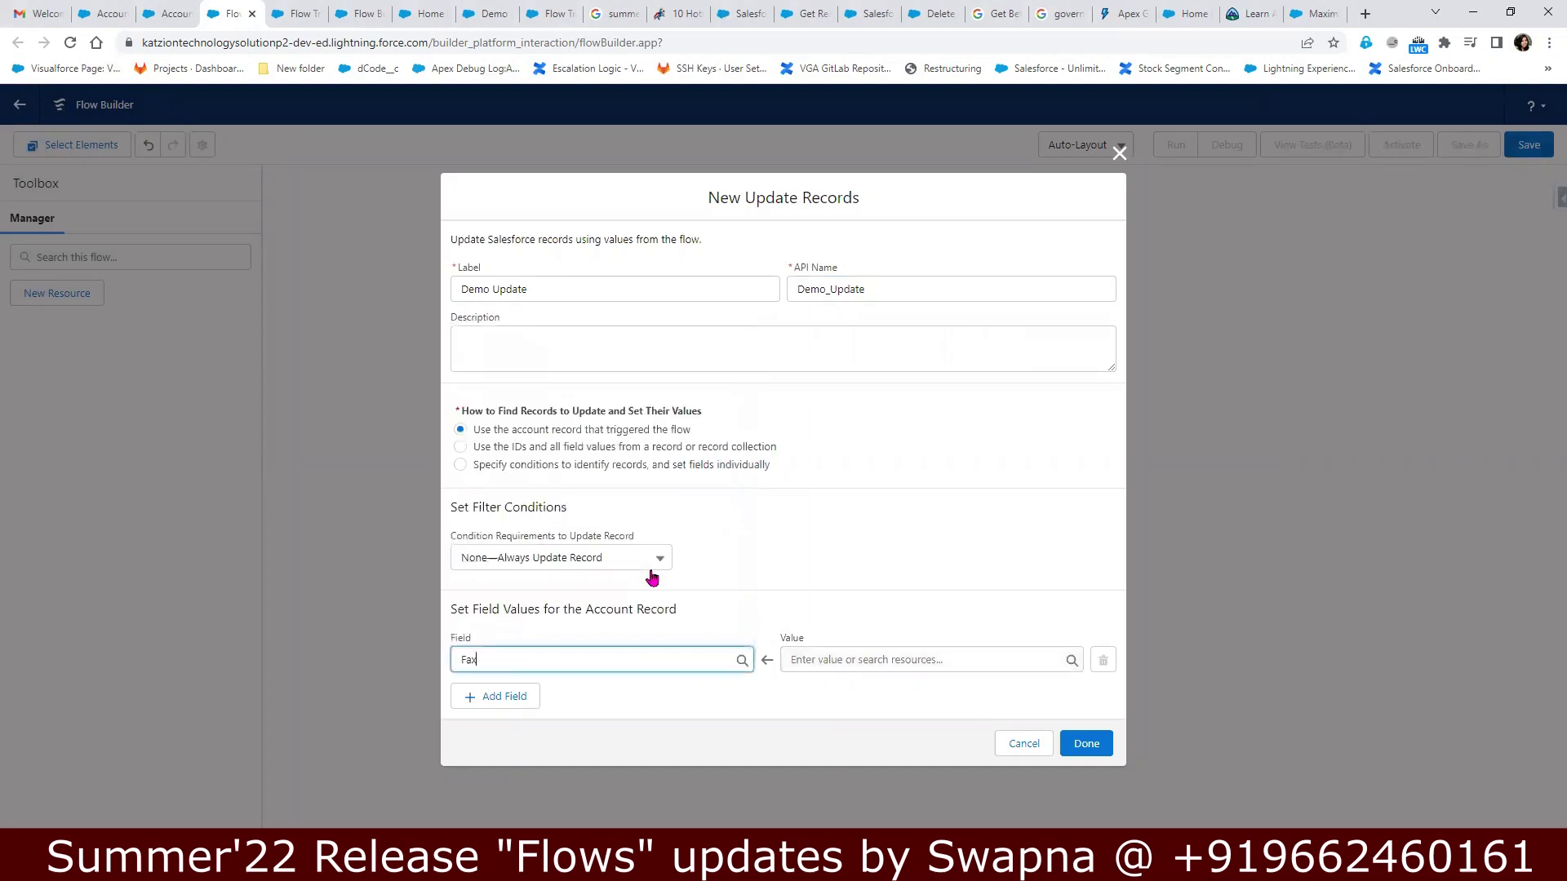
left_click(882, 658)
type("1234")
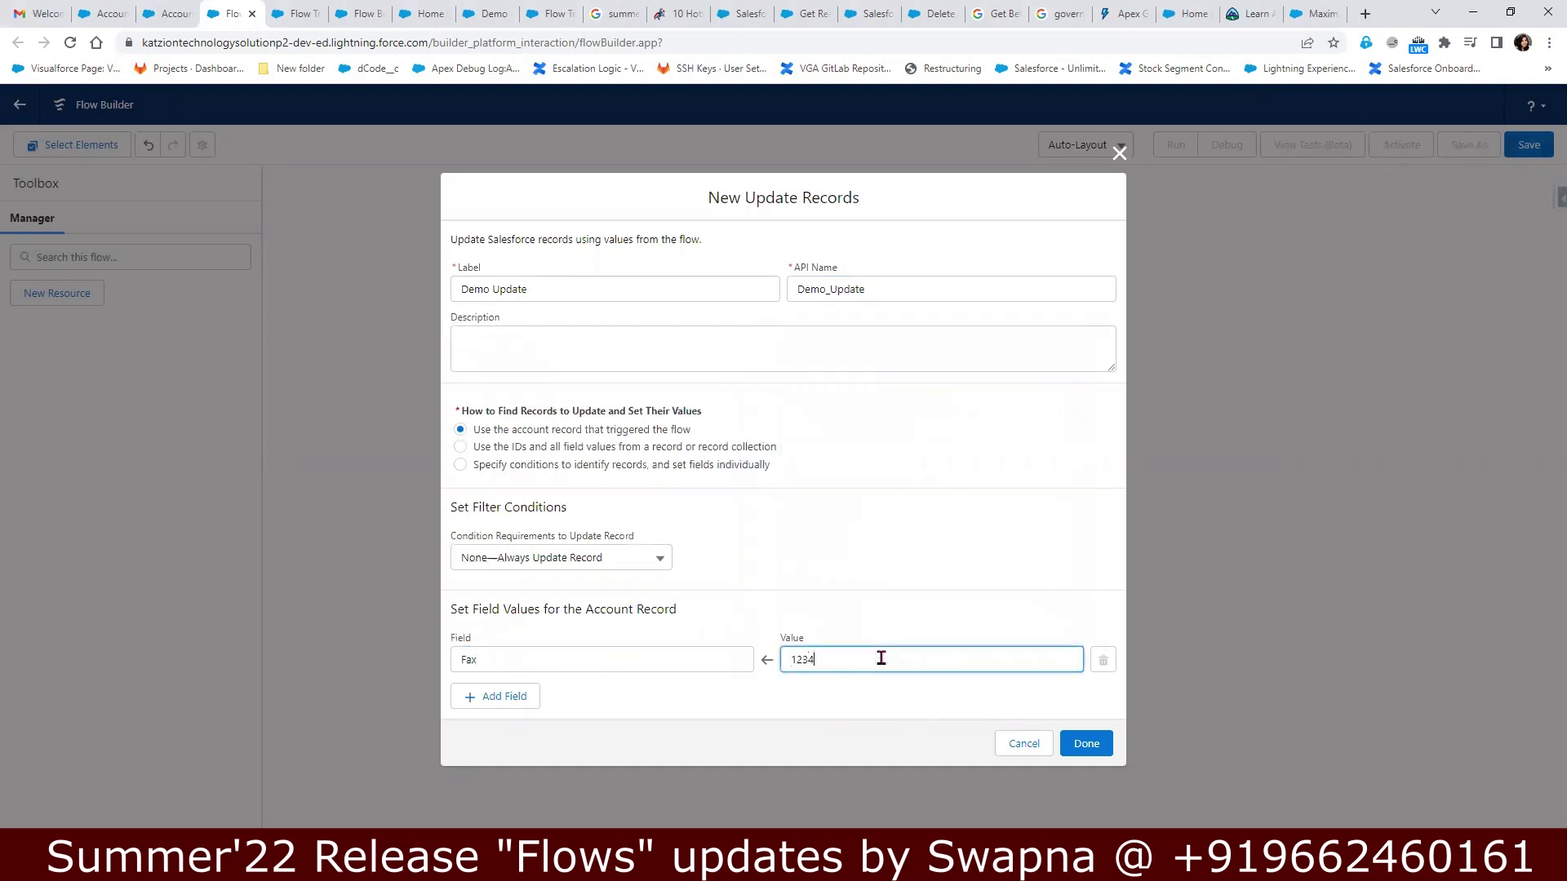
left_click(1106, 747)
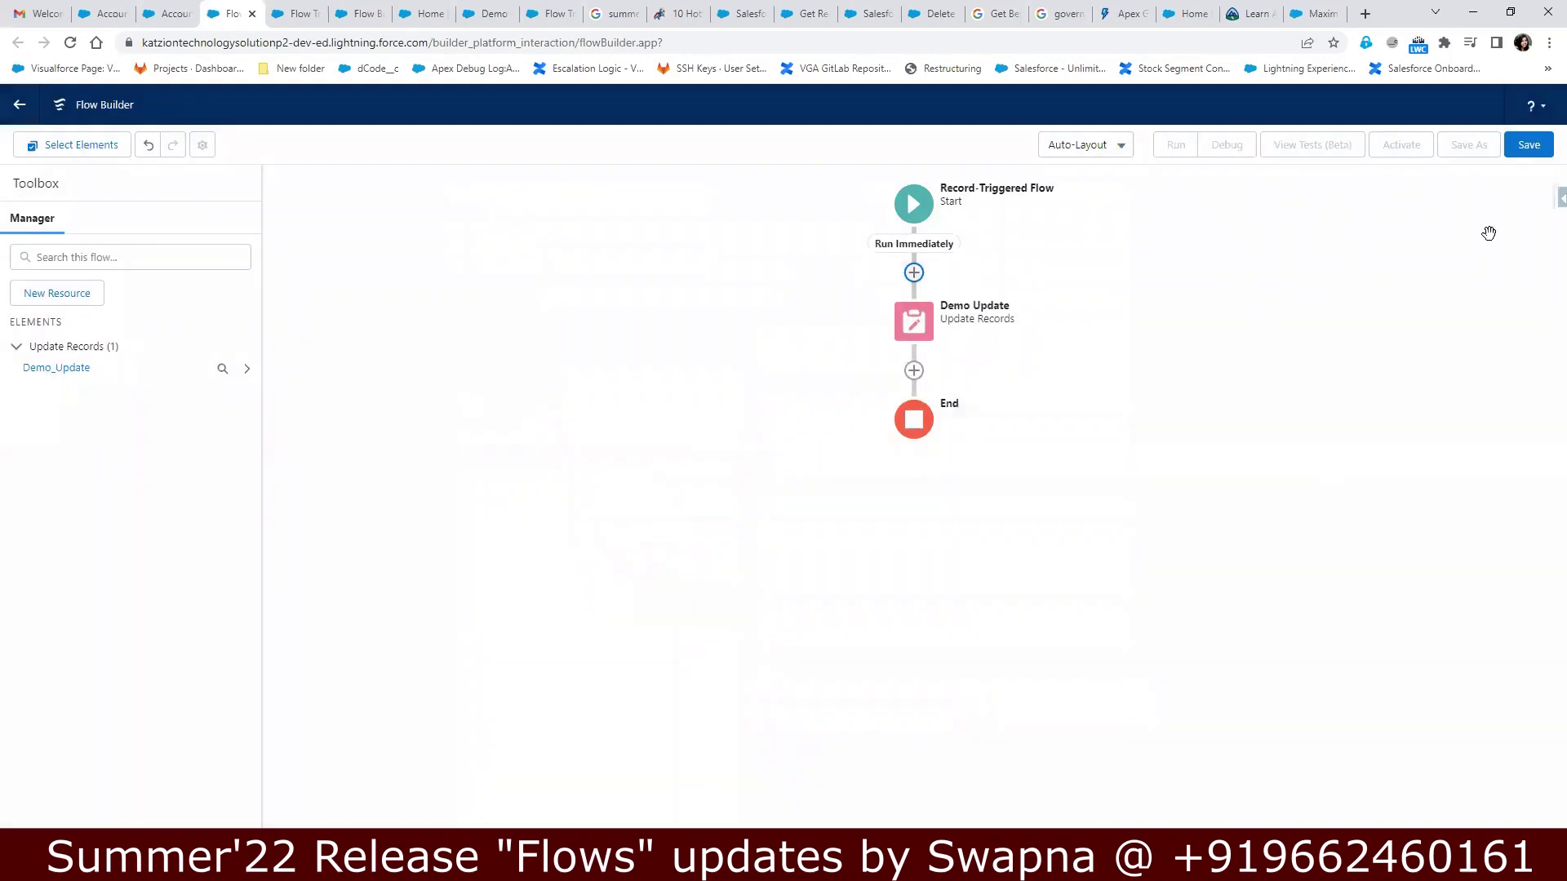
- Save the flow with the label and API name Test123
left_click(1529, 147)
left_click(739, 426)
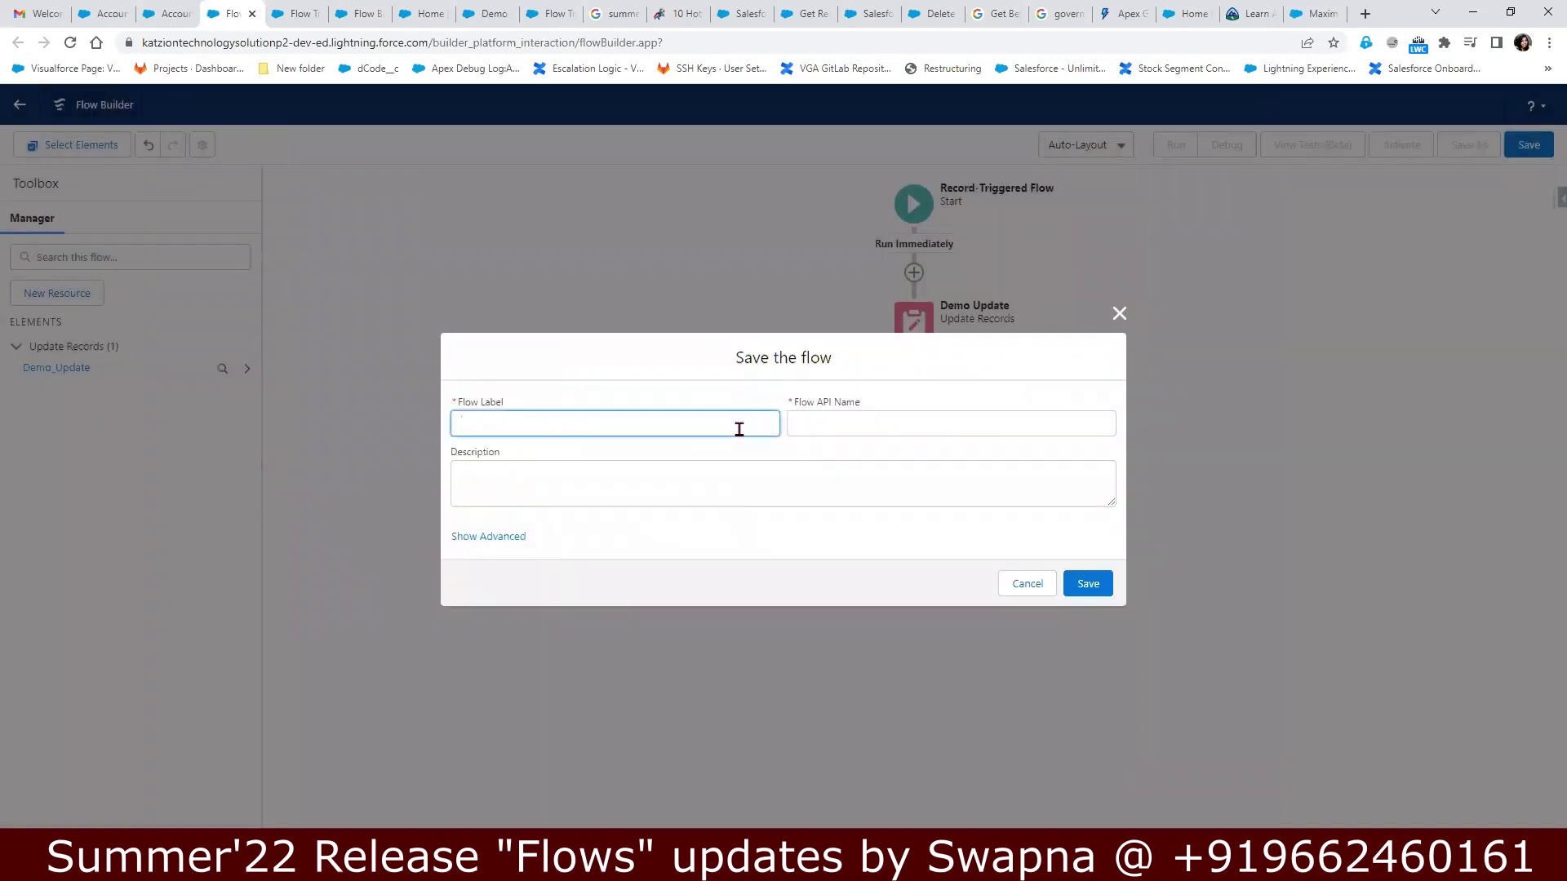
type("Test123")
left_click(732, 500)
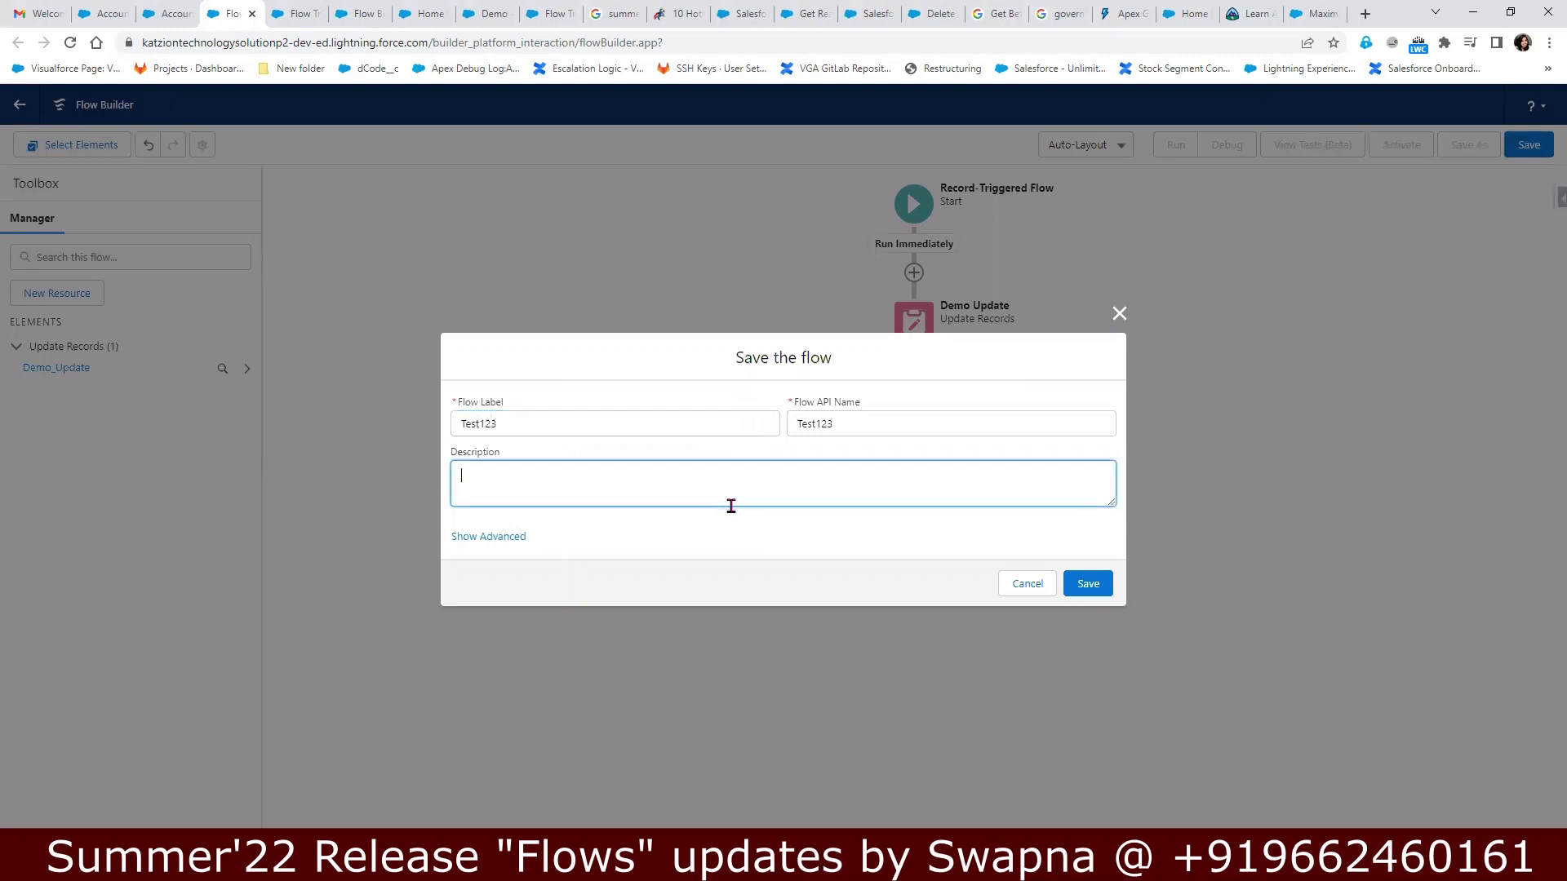
left_click(1098, 595)
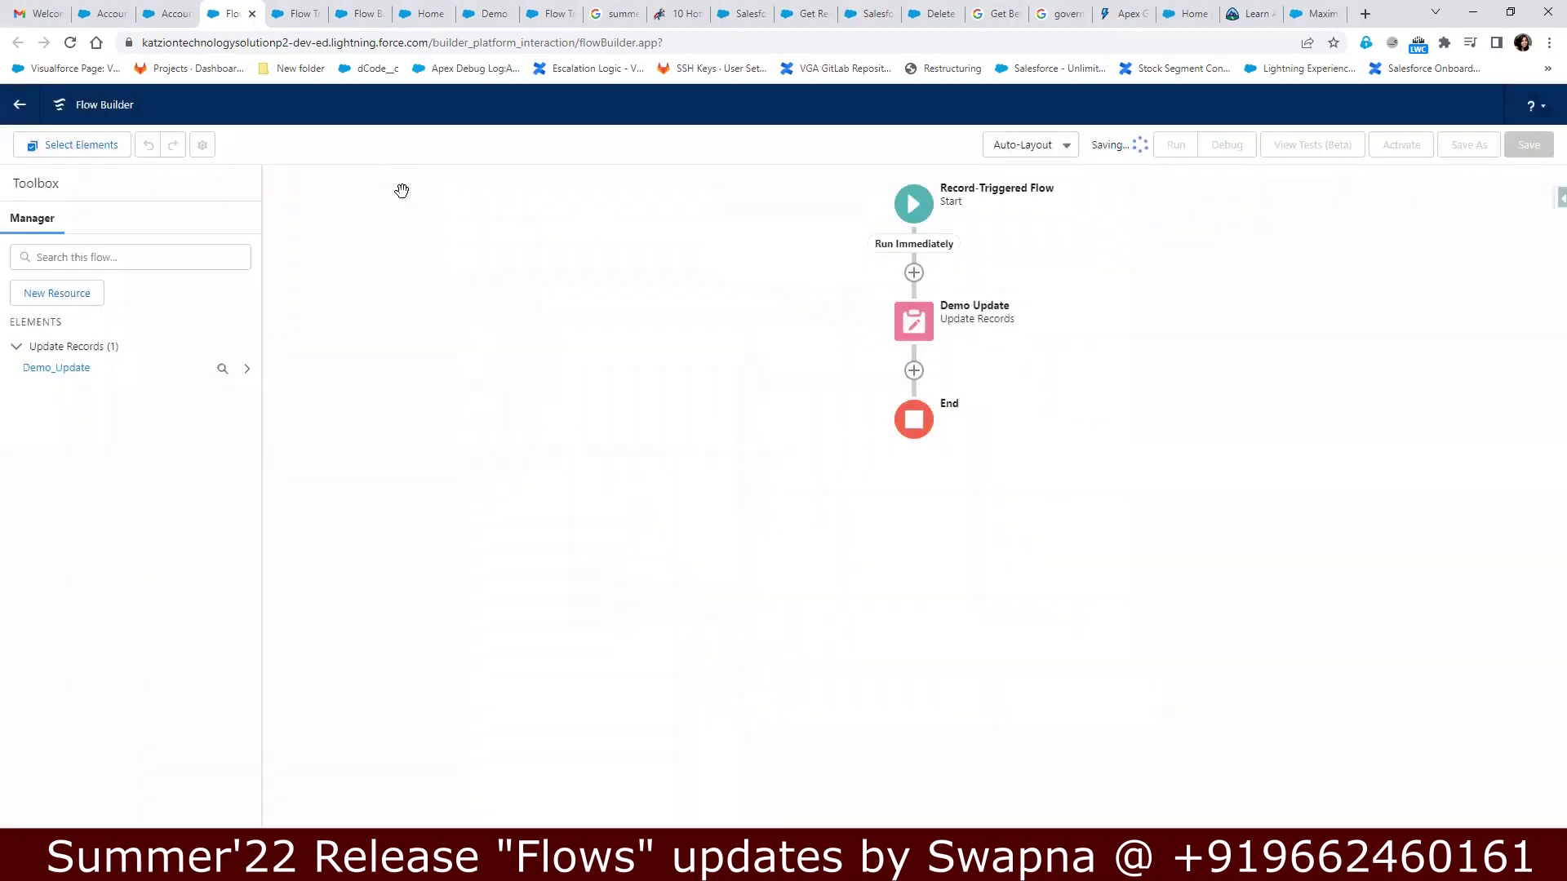
- In Account's Flow Trigger Explorer for Updated records, move Test123 ahead of Demo under Actions and Related Records and apply the order
left_click(161, 13)
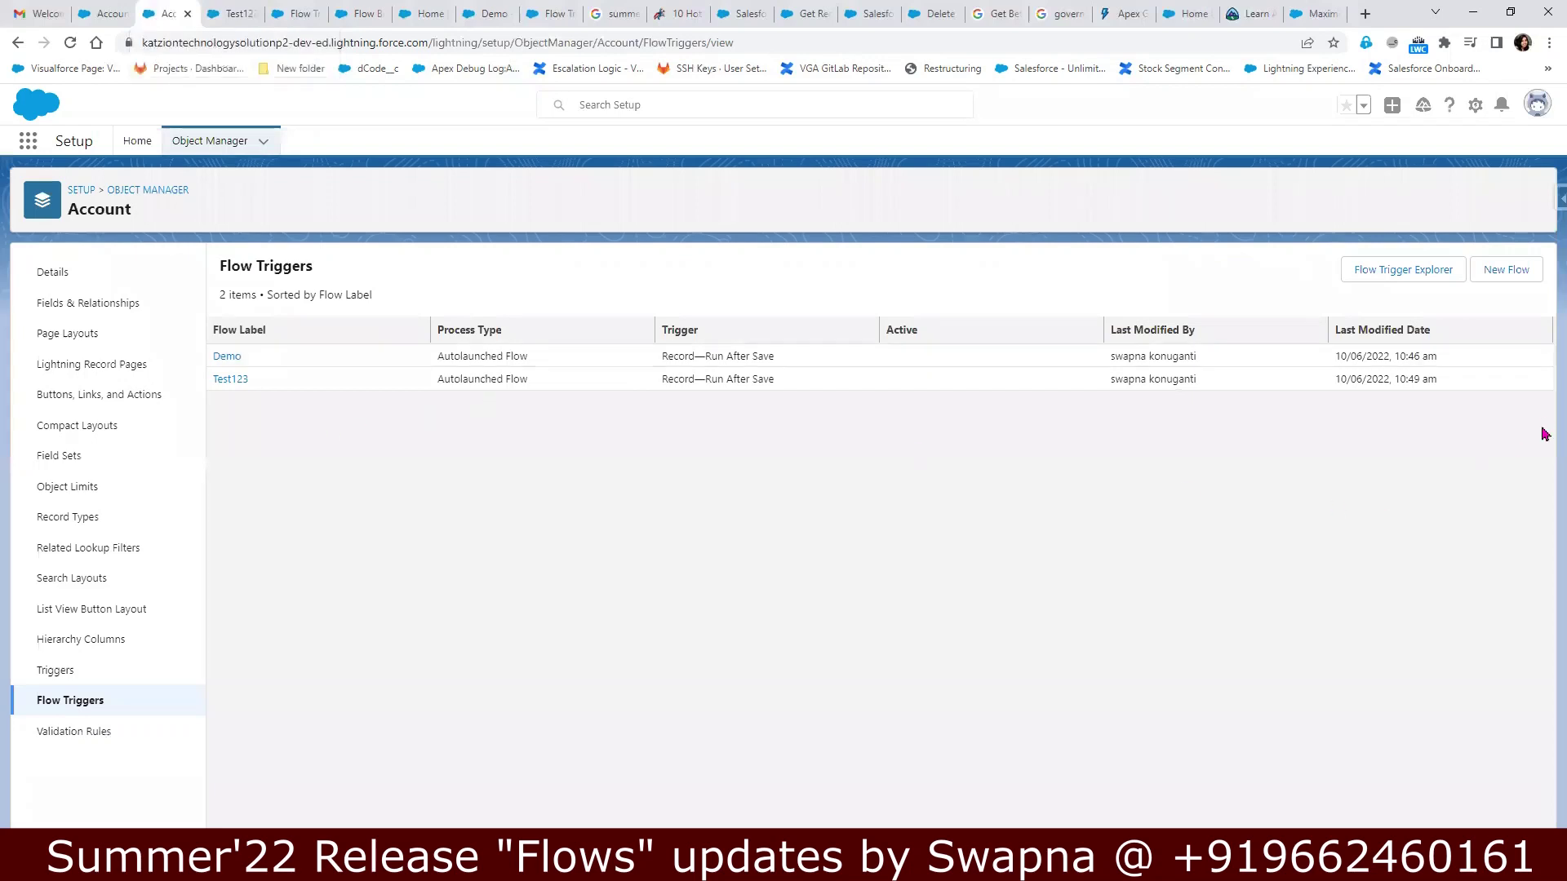
left_click(1377, 278)
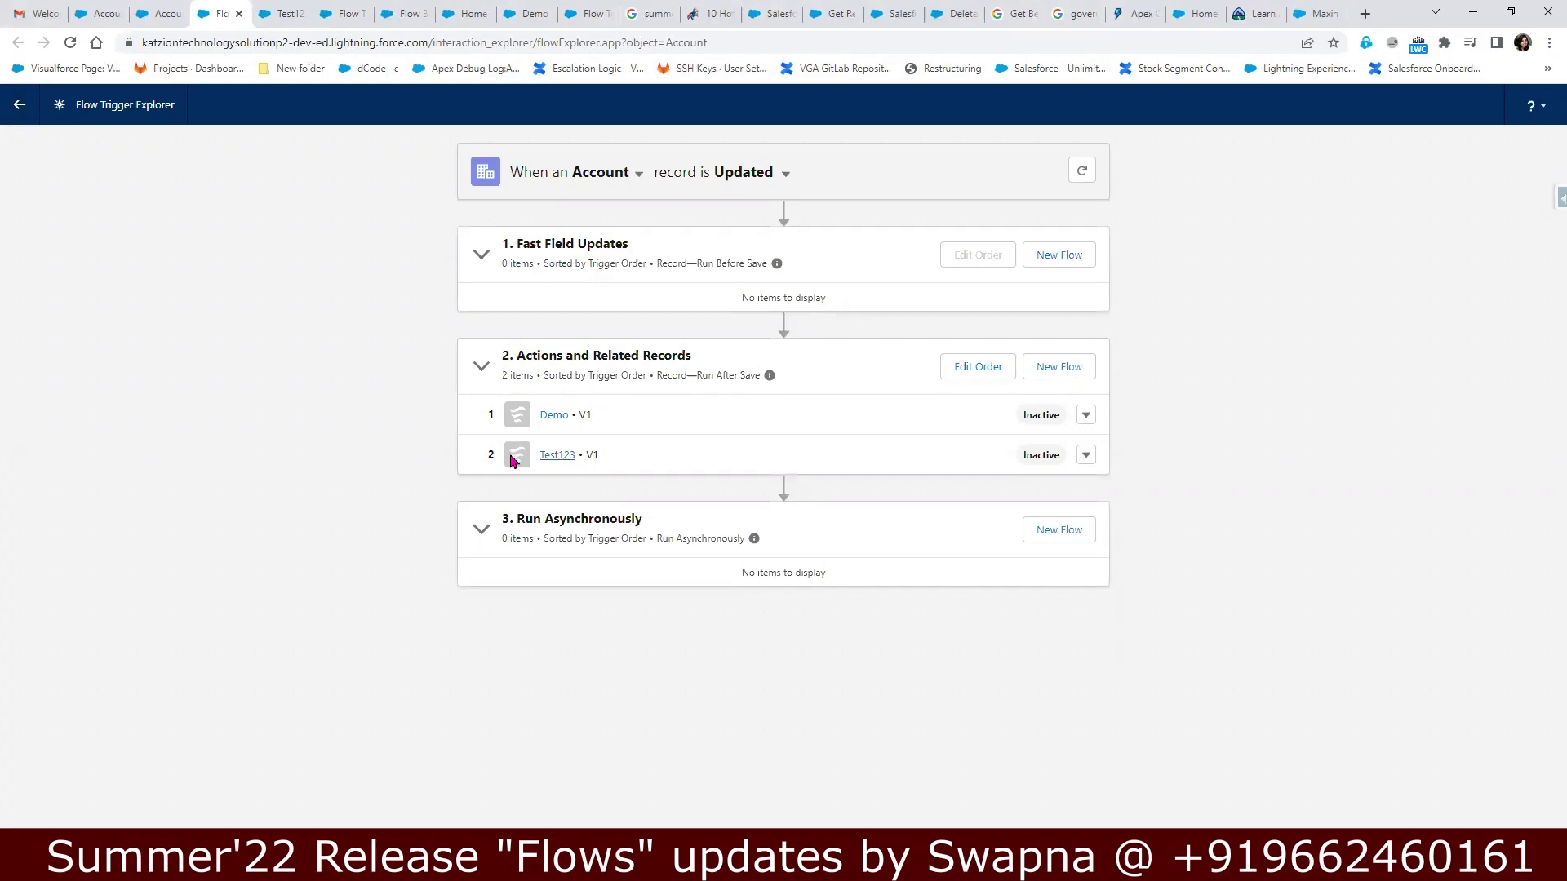
left_click(977, 368)
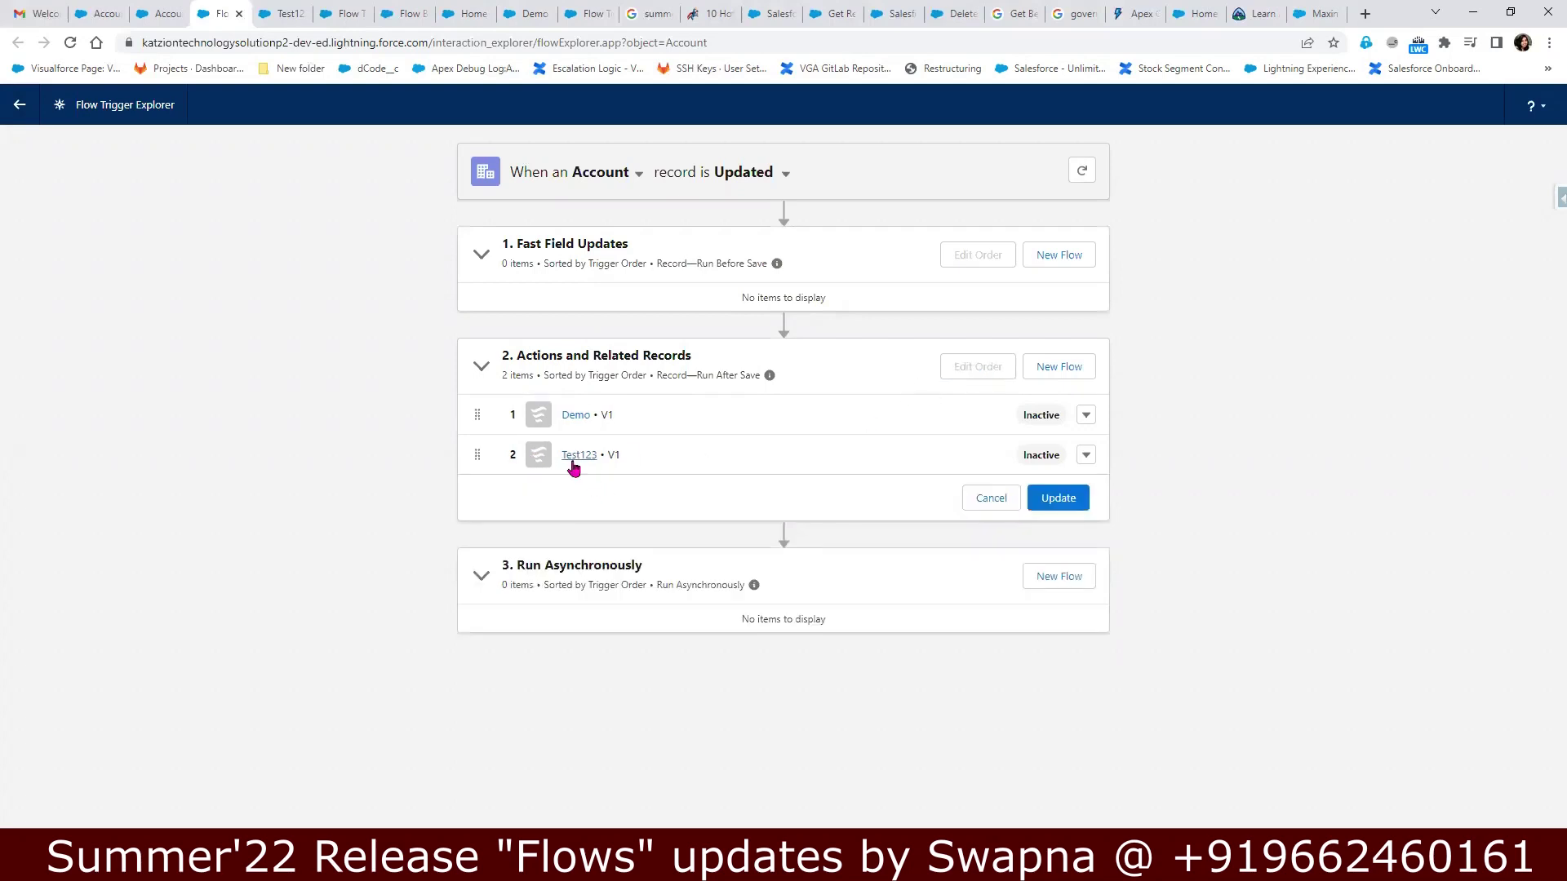
left_click_drag(574, 467, 577, 426)
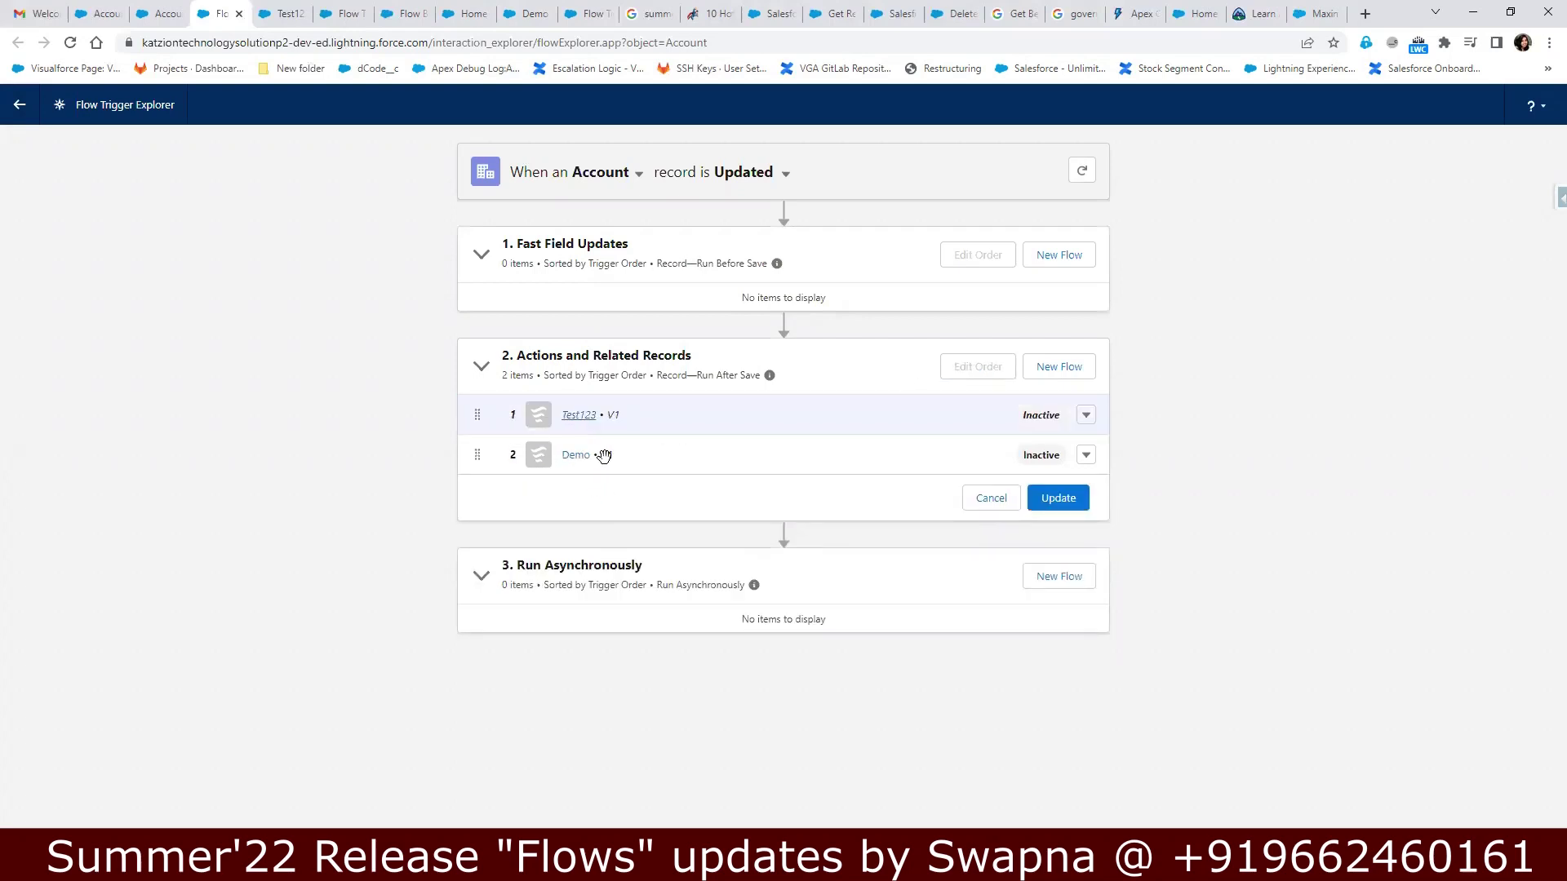
left_click(1061, 500)
left_click(1106, 595)
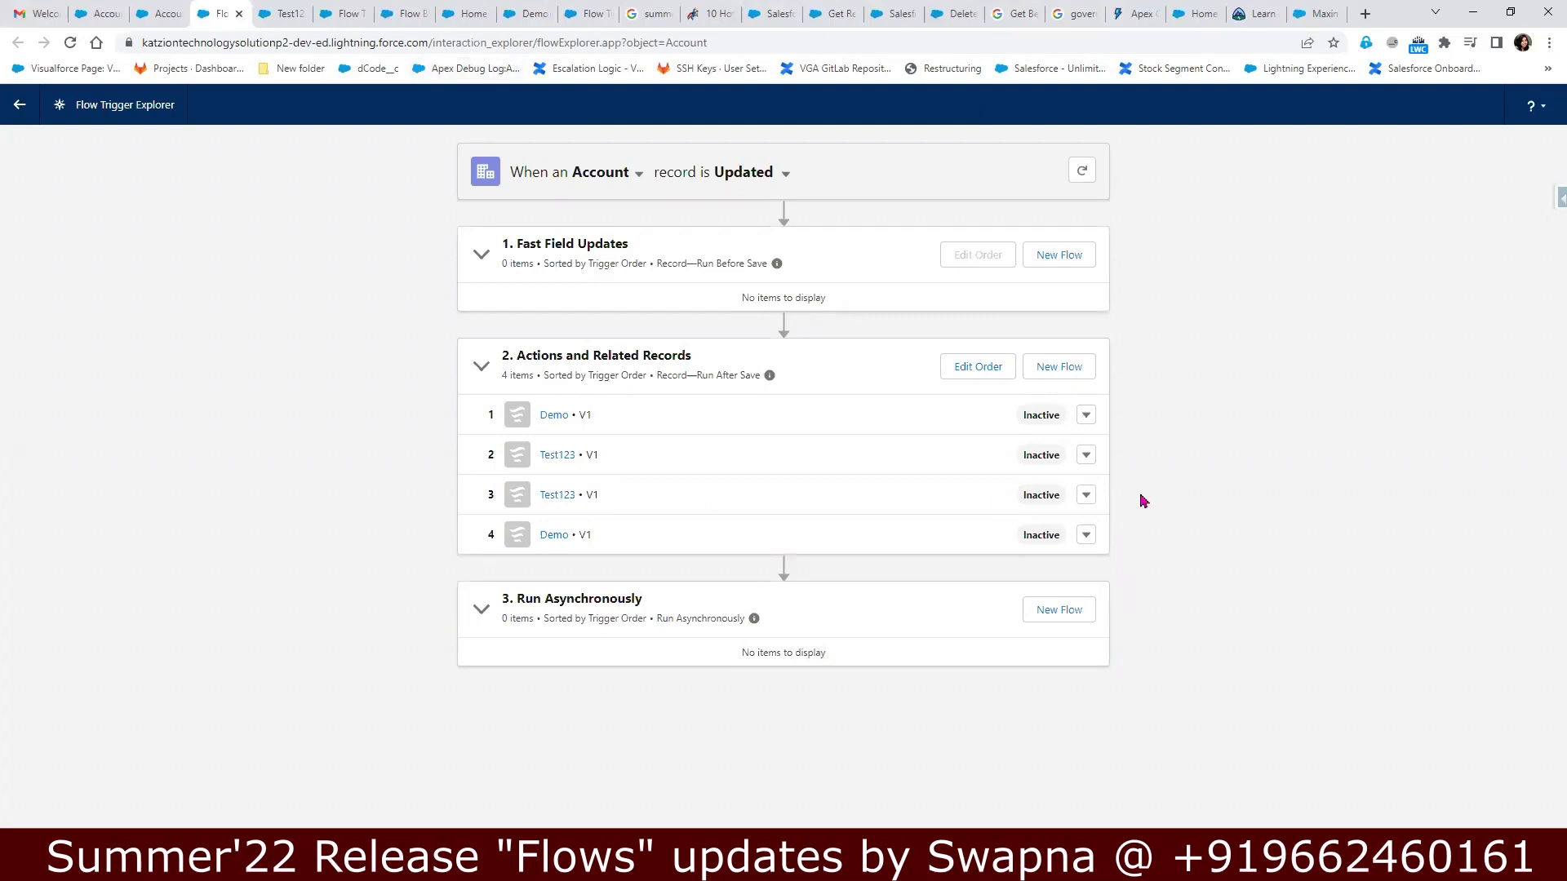
- Check the third listed flow's available actions, then refresh Account's flow triggers list and compare it with the Flow Trigger Explorer
left_click(1086, 495)
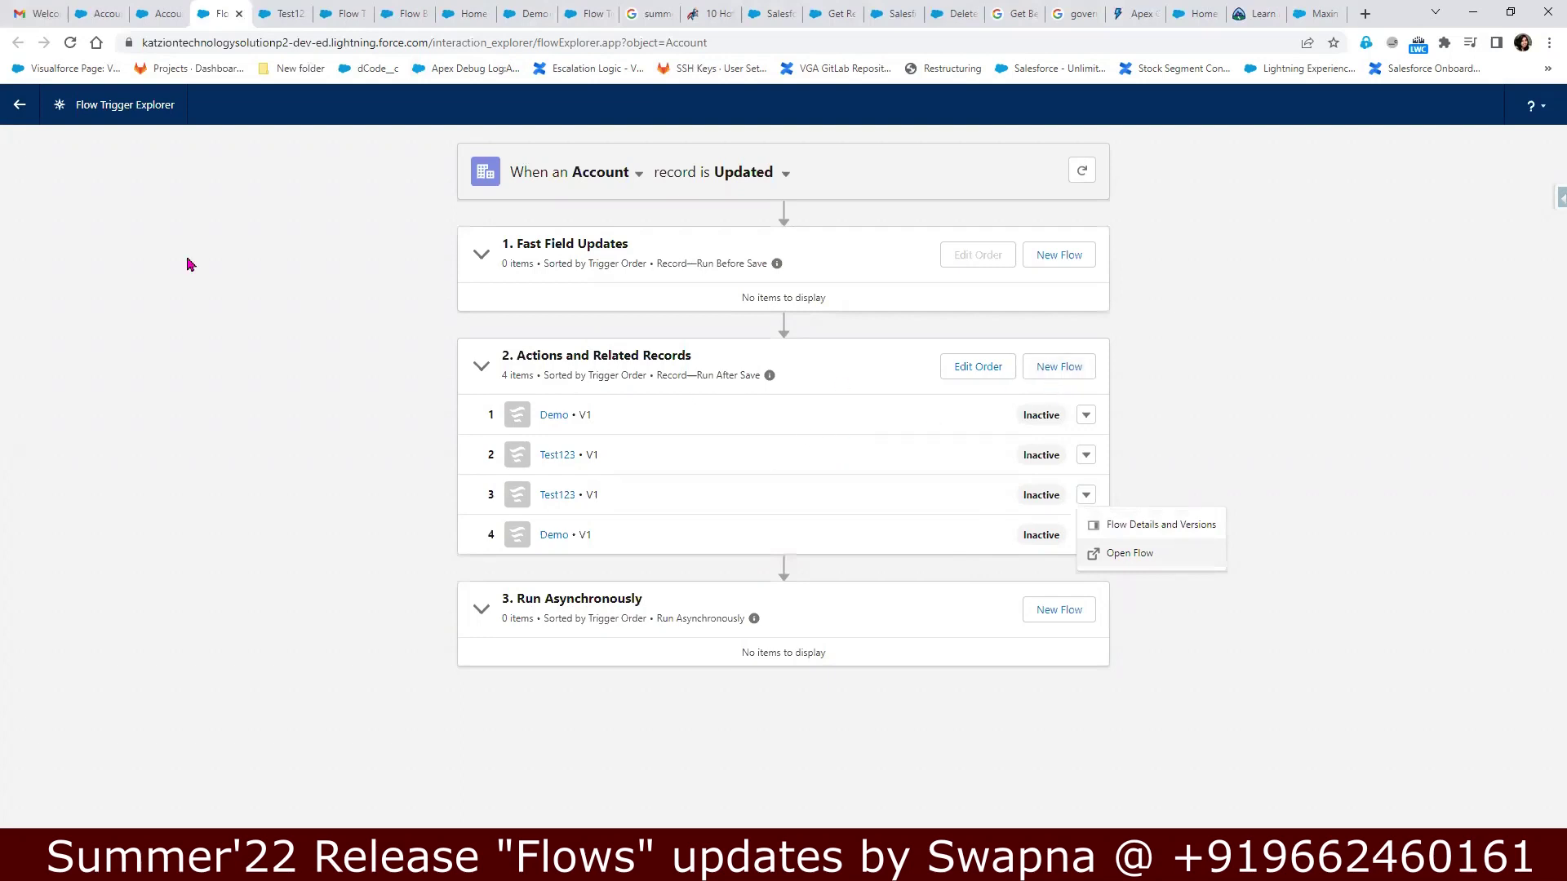
left_click(156, 13)
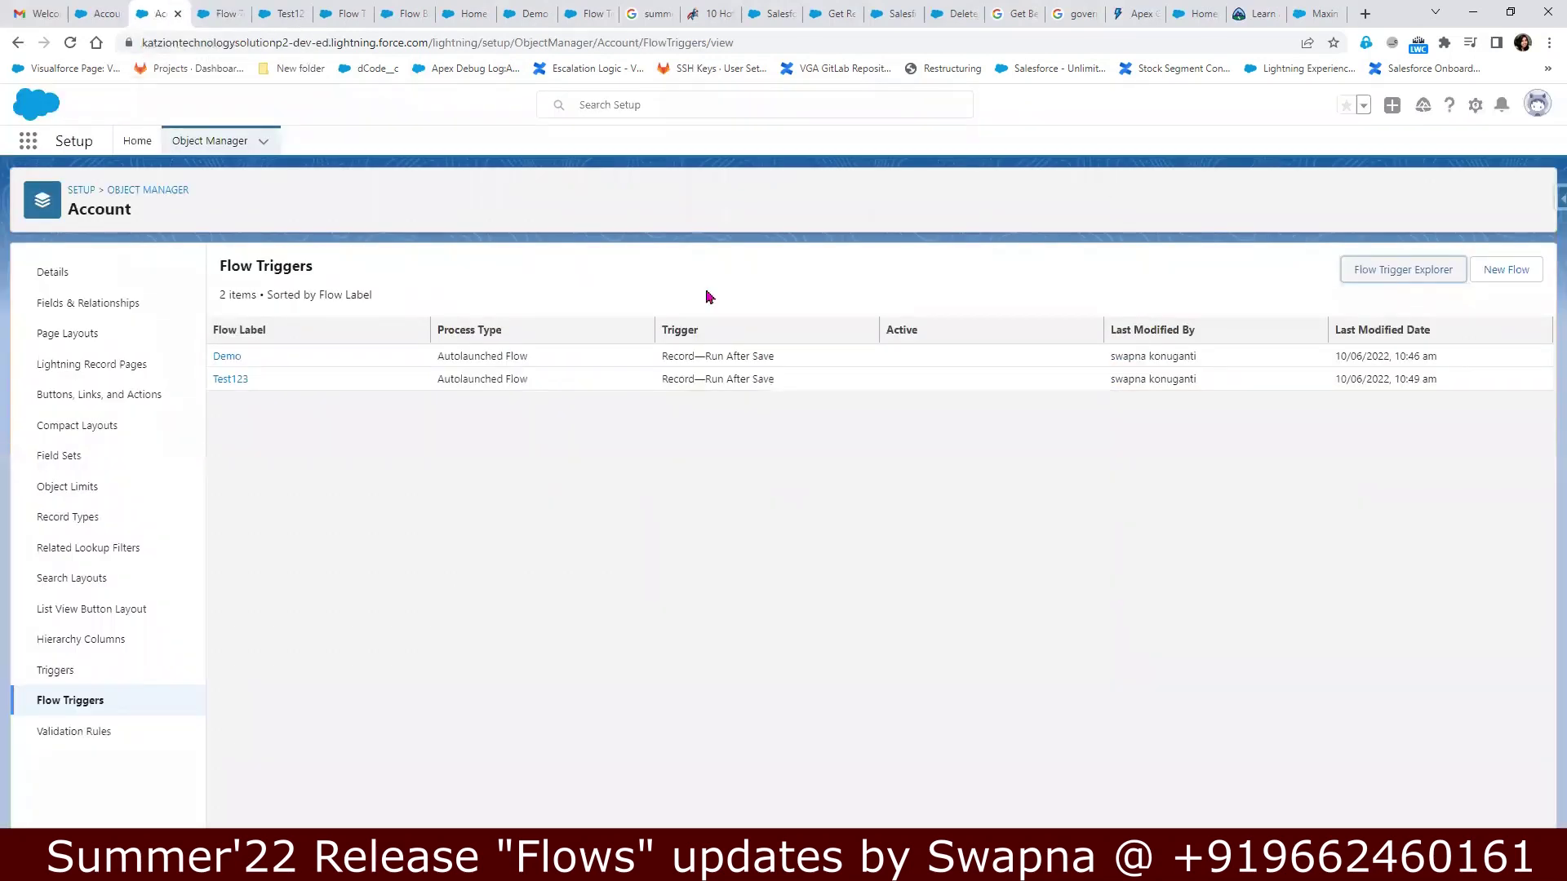
left_click(77, 50)
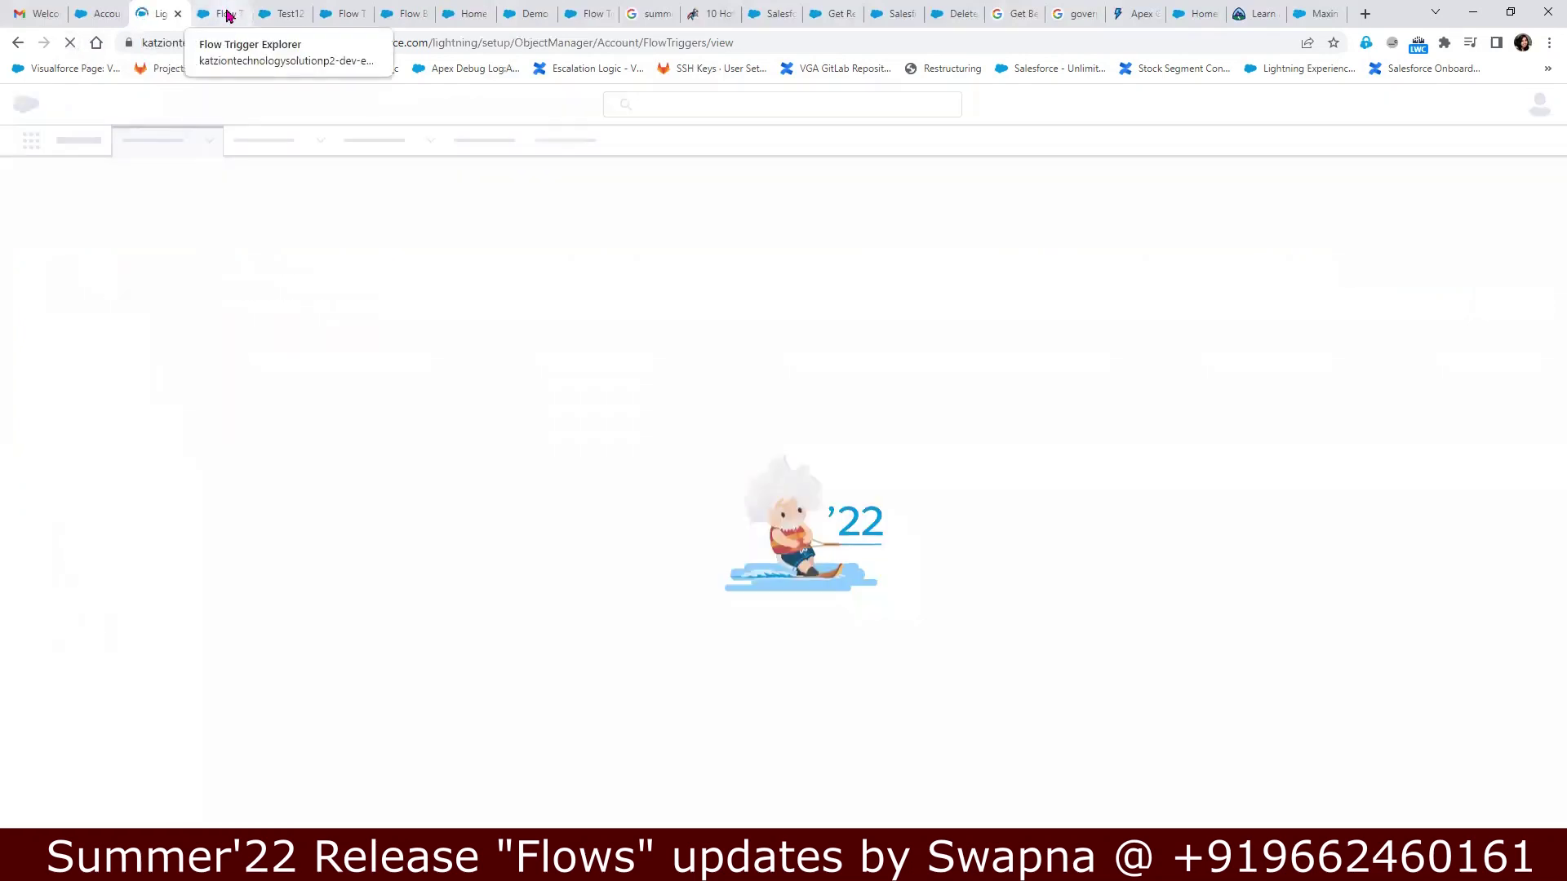
left_click(228, 14)
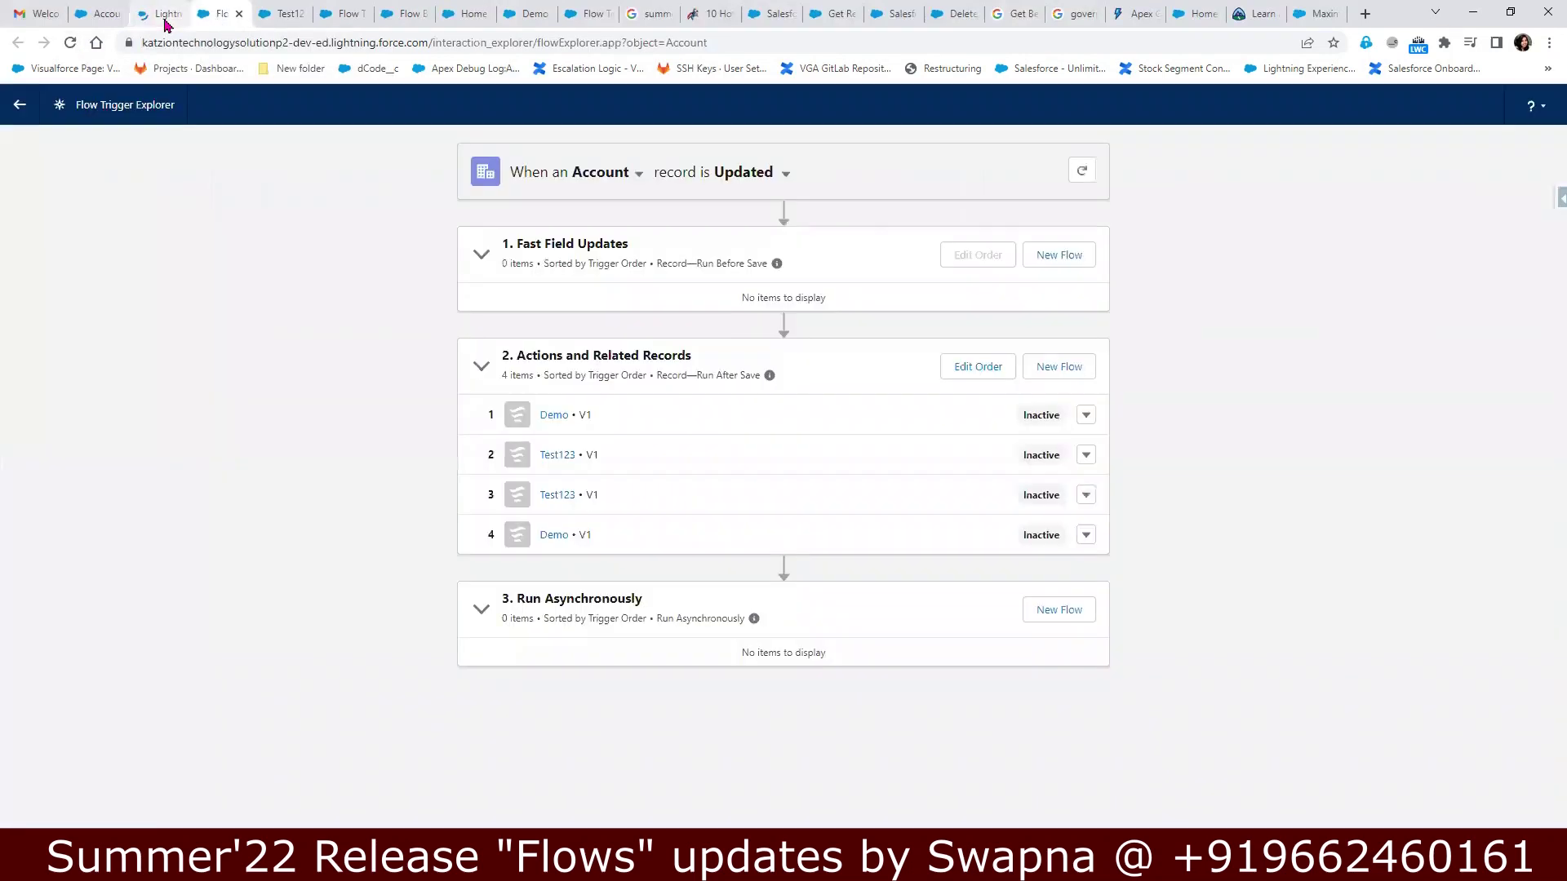
left_click(165, 18)
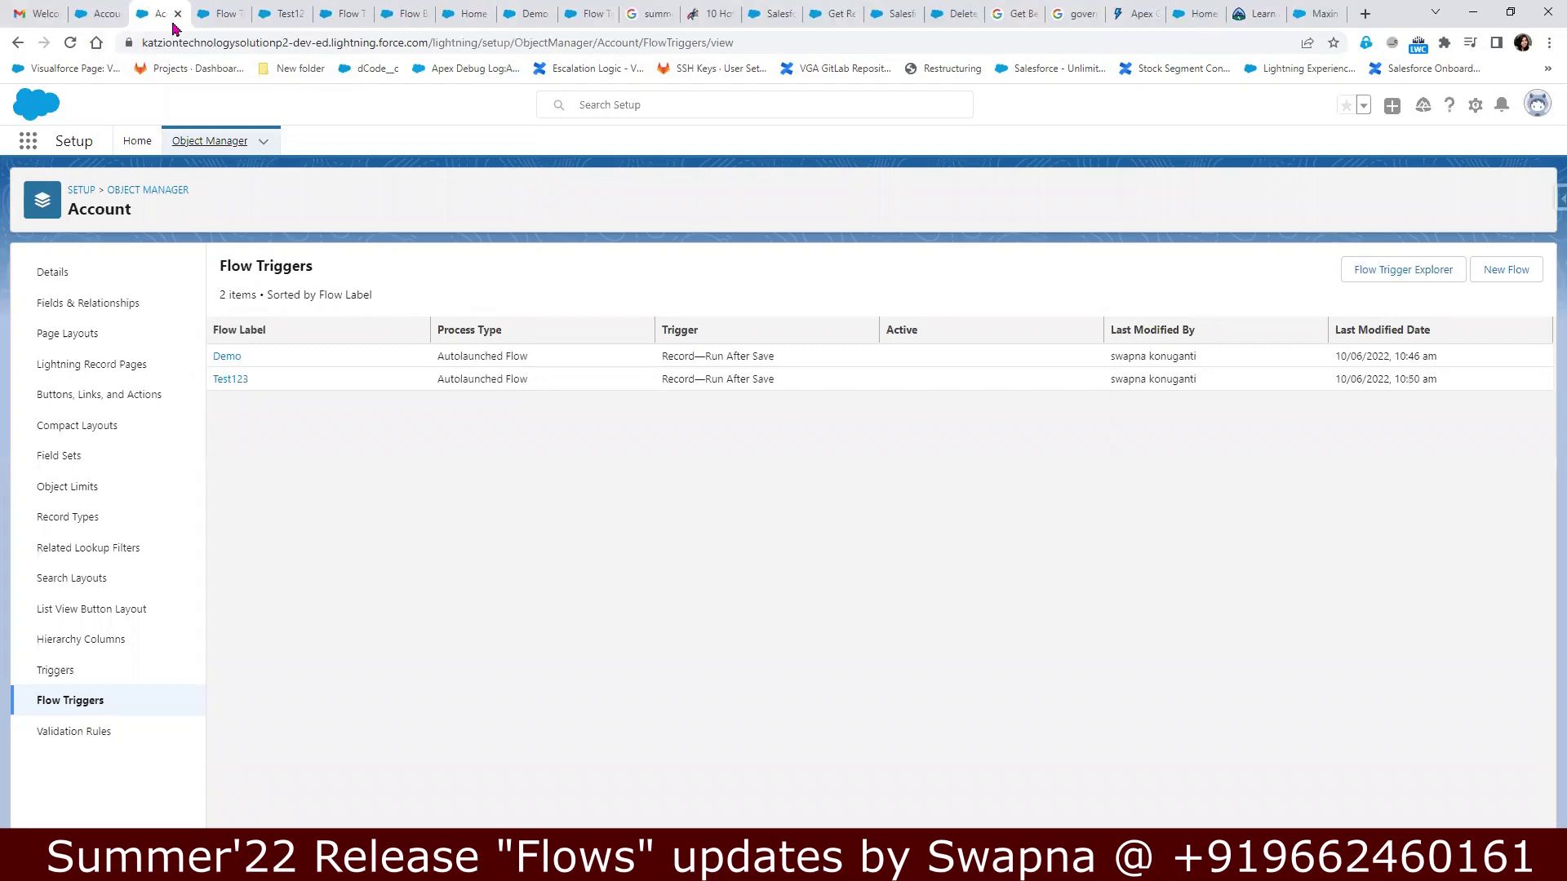
- In Flow Trigger Explorer, check the third flow's actions, start editing the Actions and Related Records order, and look at the fourth-listed Demo flow
left_click(224, 11)
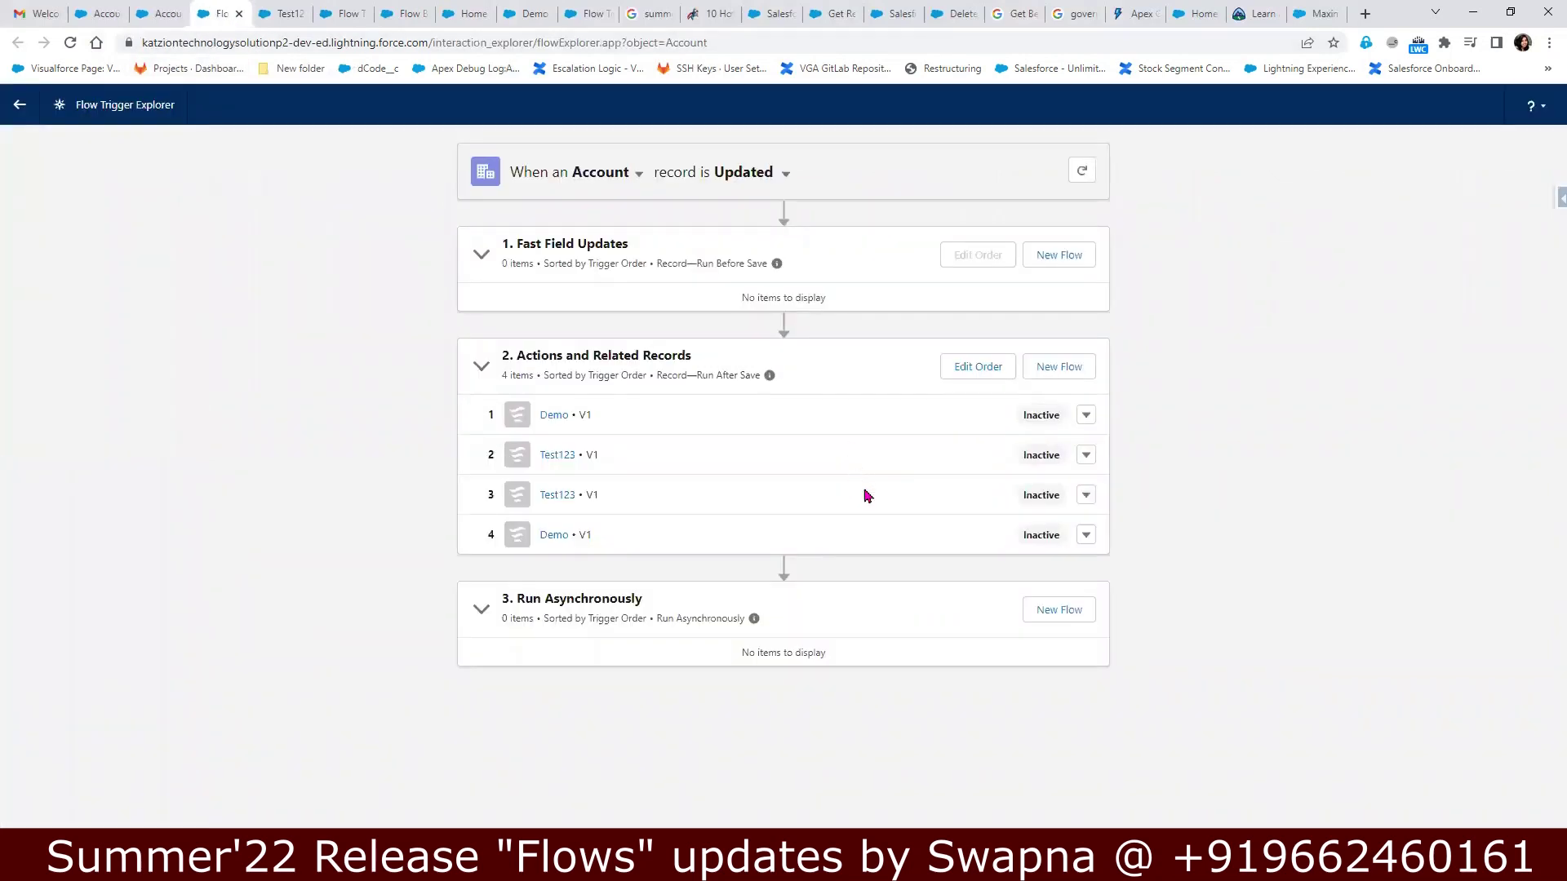
left_click(1083, 495)
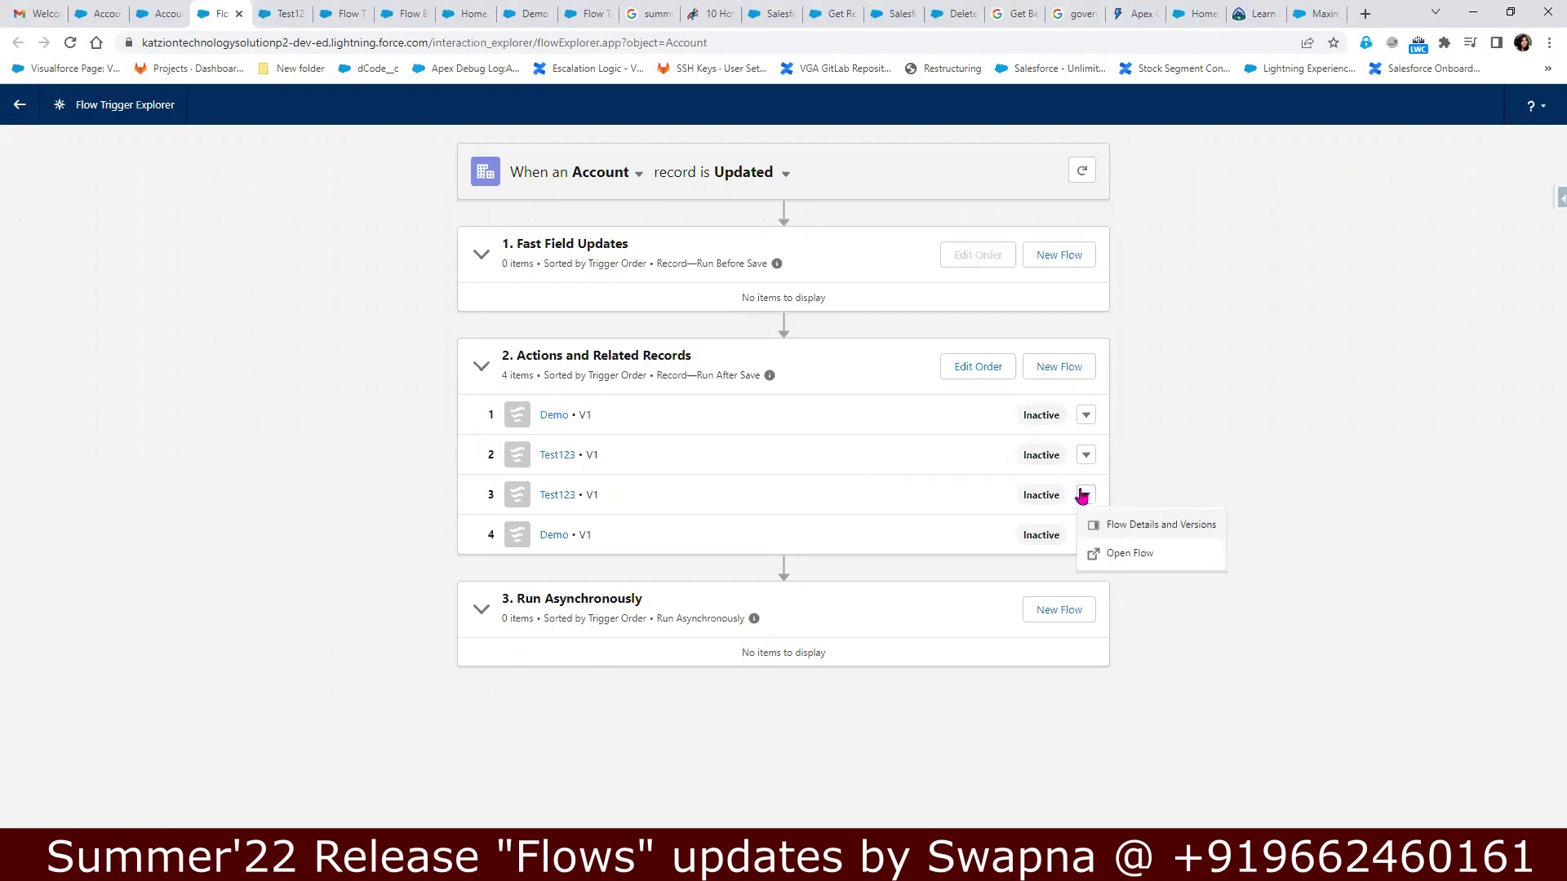
left_click(973, 373)
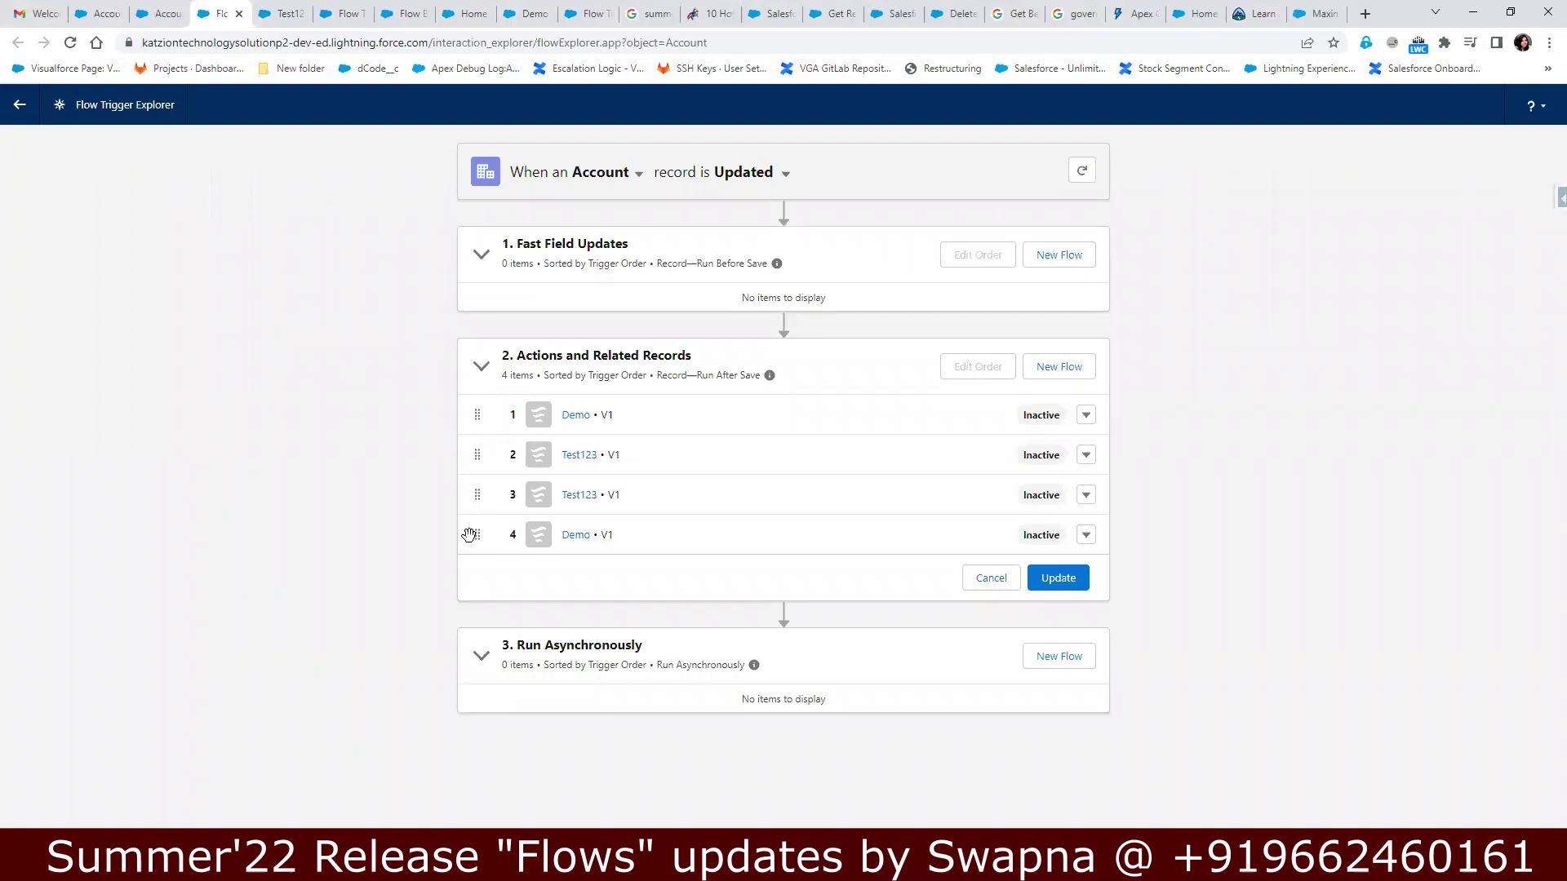
left_click(577, 537)
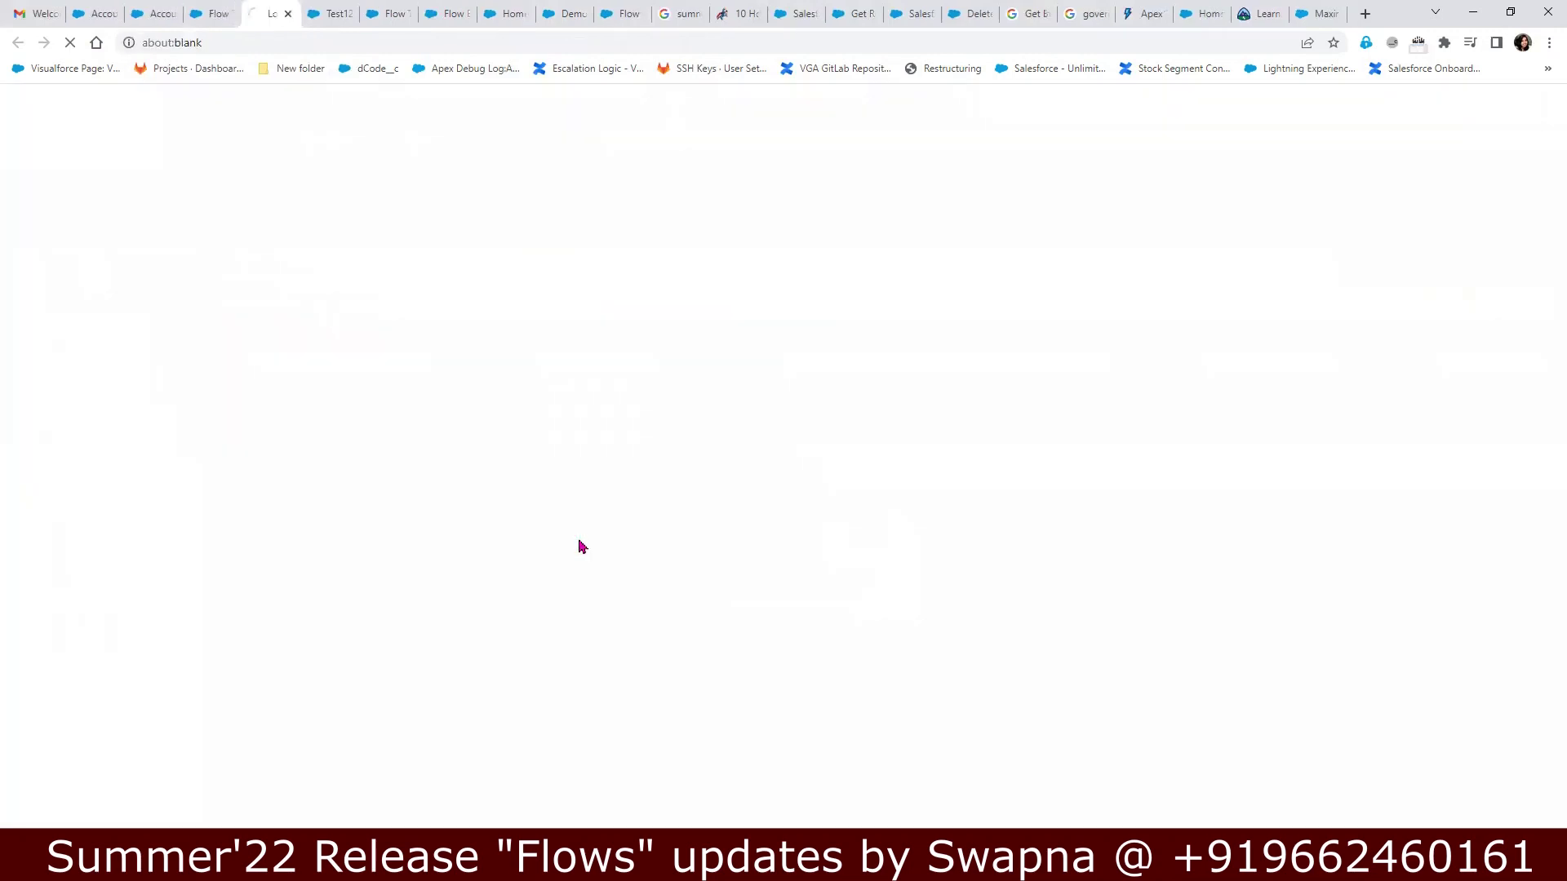
left_click(206, 13)
left_click(1085, 534)
left_click(483, 541)
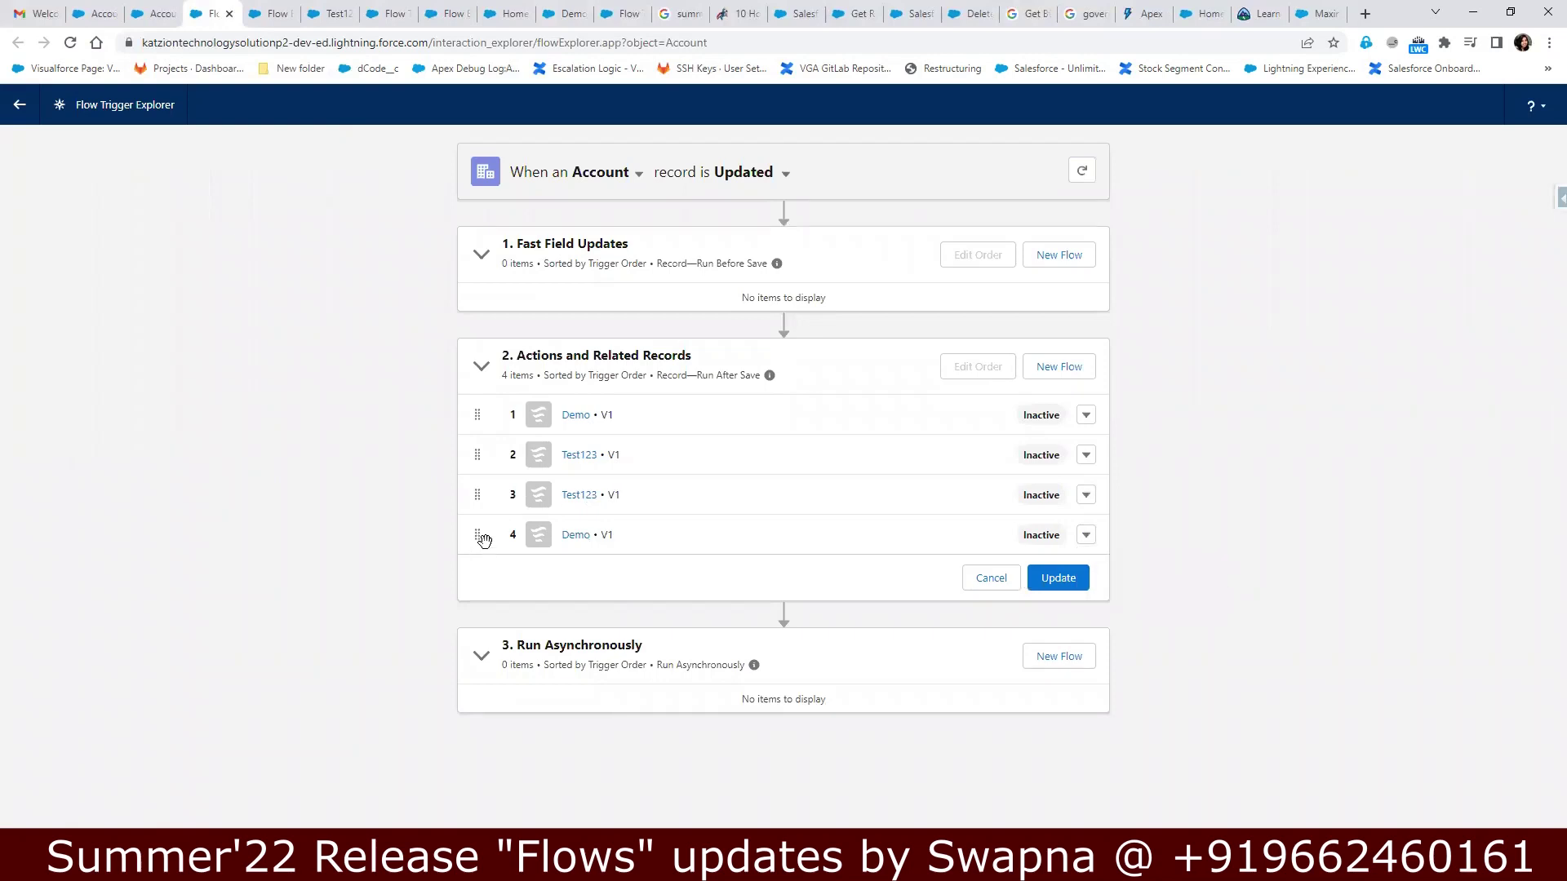
- Move Demo to sequence 1 under Actions and Related Records, review the change, and apply its new trigger order of 500
left_click_drag(483, 540, 480, 498)
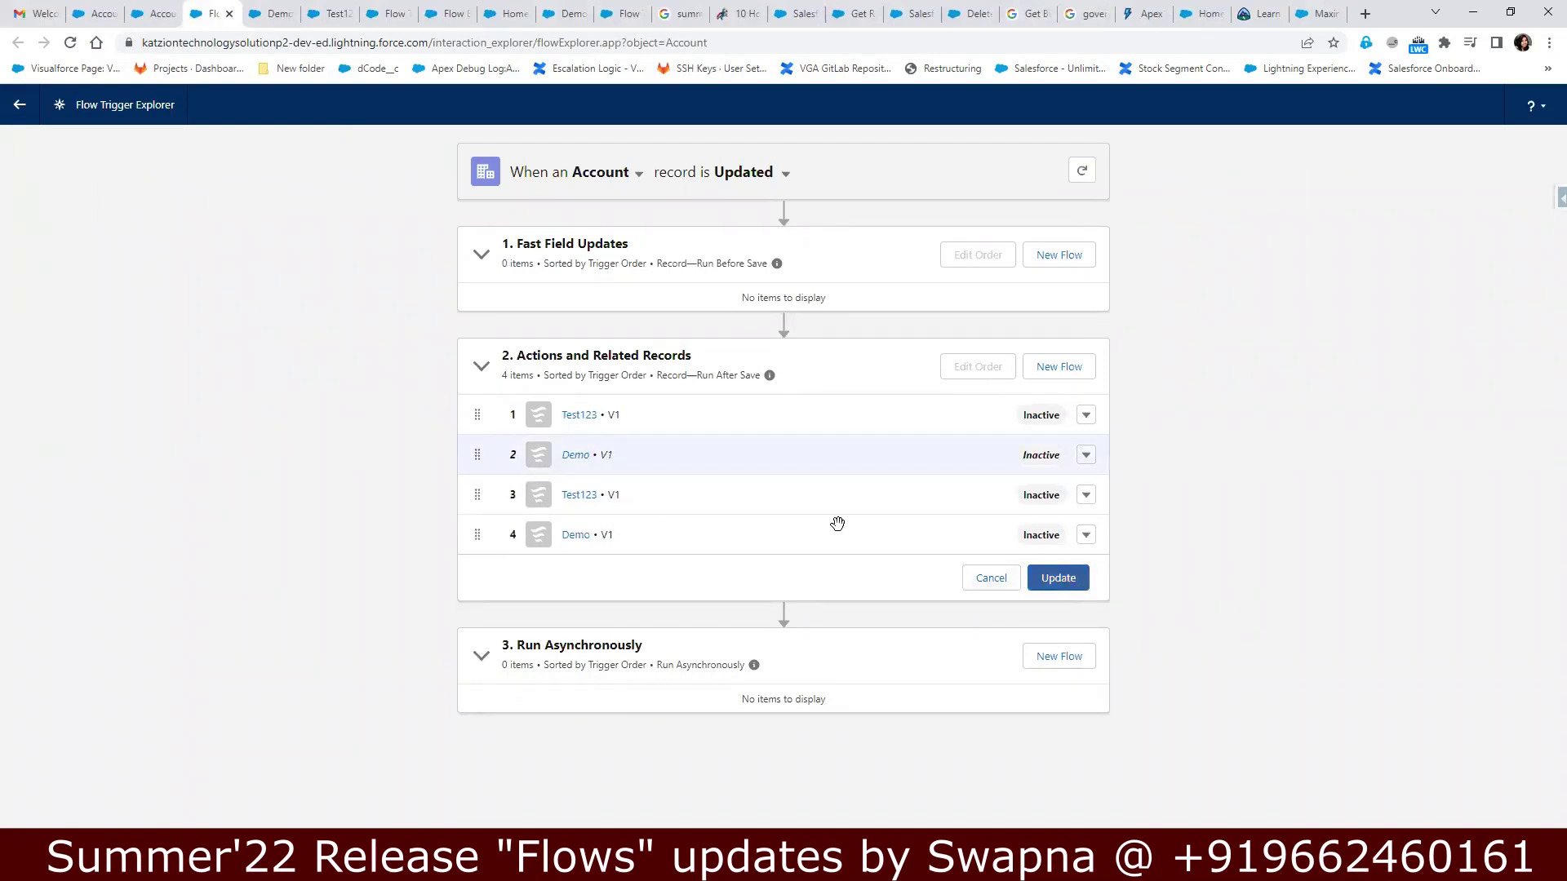
left_click_drag(480, 463, 480, 420)
left_click(1065, 580)
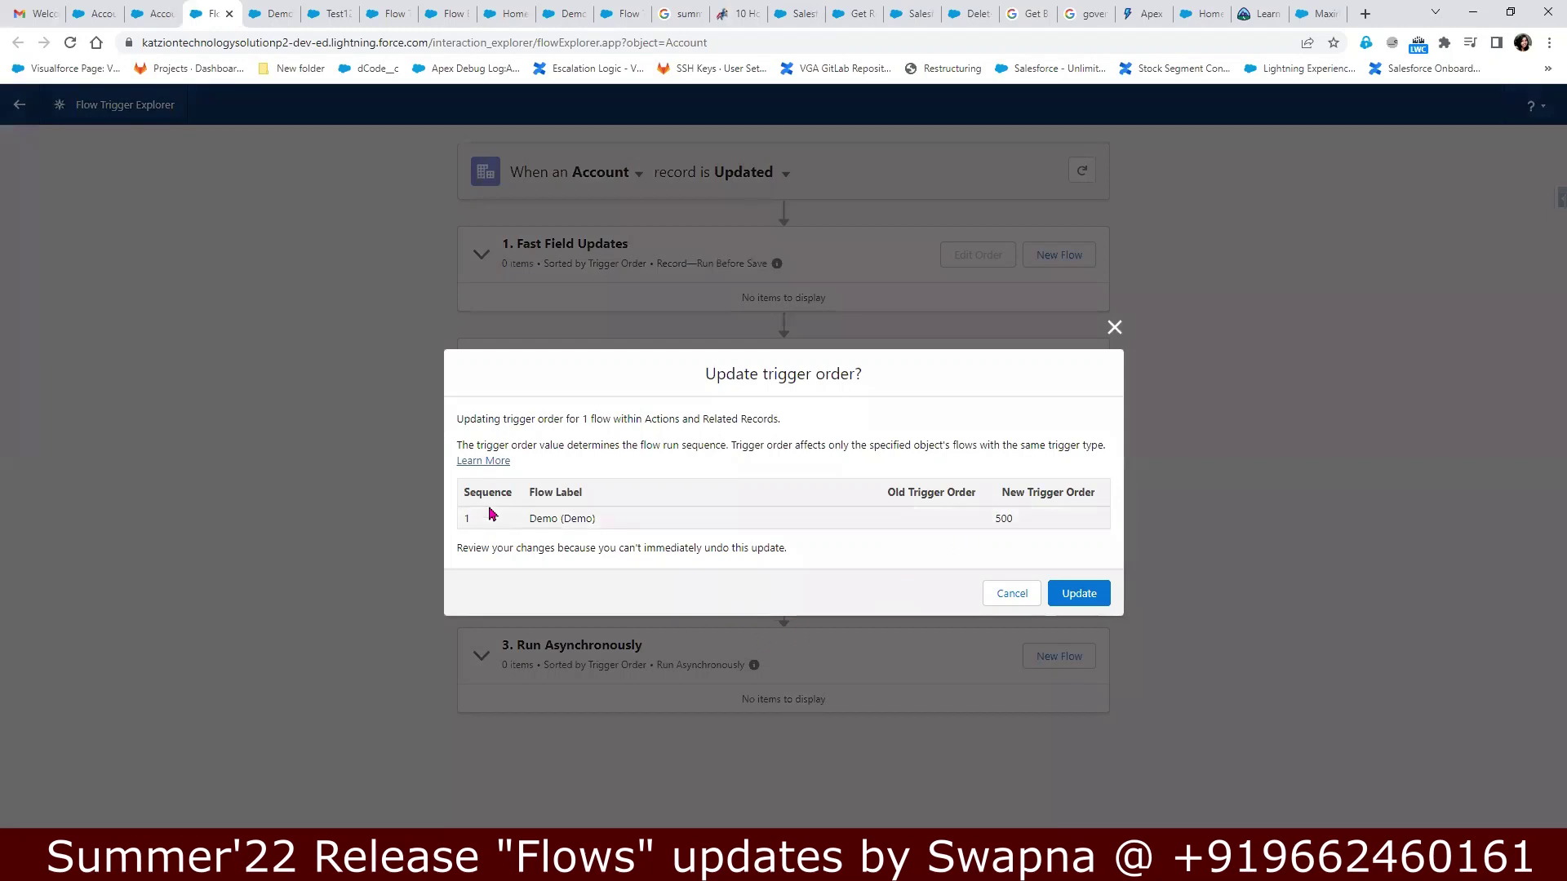
left_click_drag(472, 418, 714, 444)
left_click(608, 430)
left_click_drag(457, 446, 638, 446)
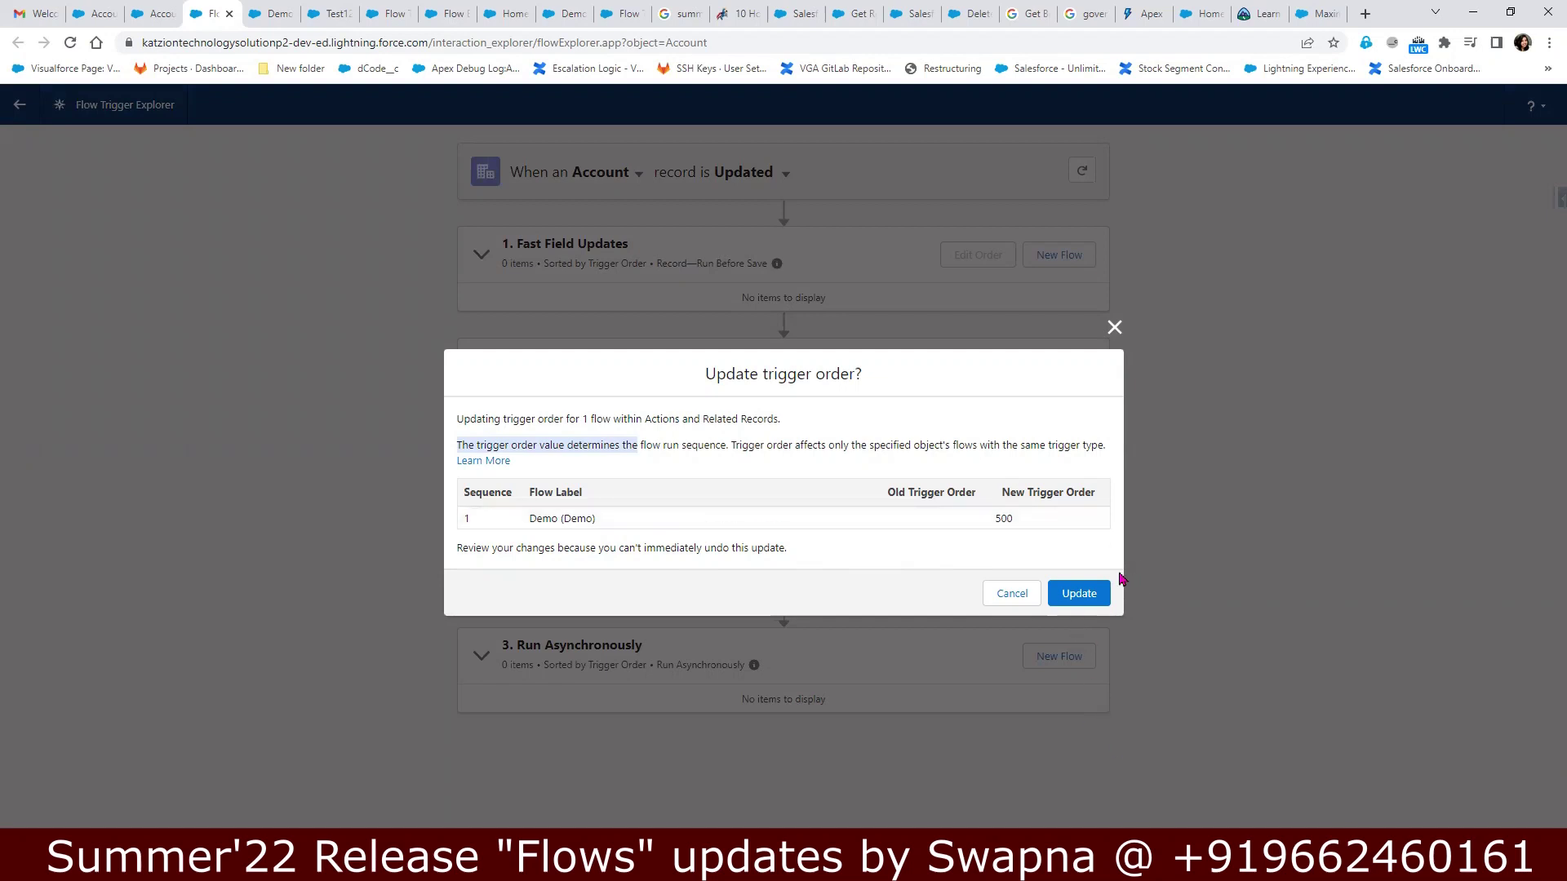
left_click(1103, 595)
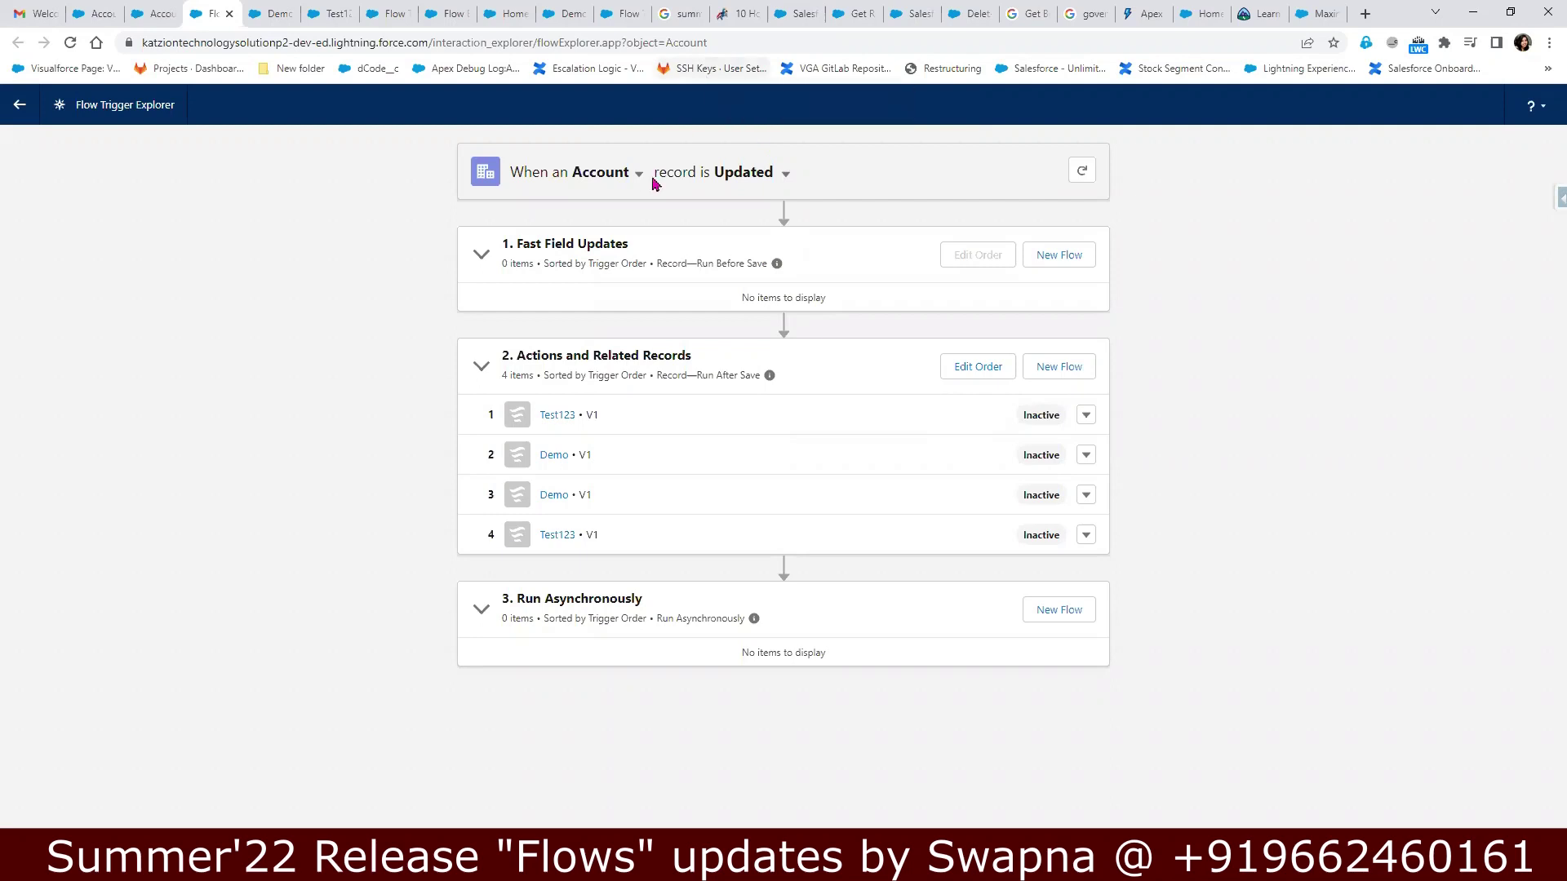
- Start a new flow from Account's flow triggers, set it for created or updated records, examine Formulas for Conditions, and discard the flow
left_click(165, 15)
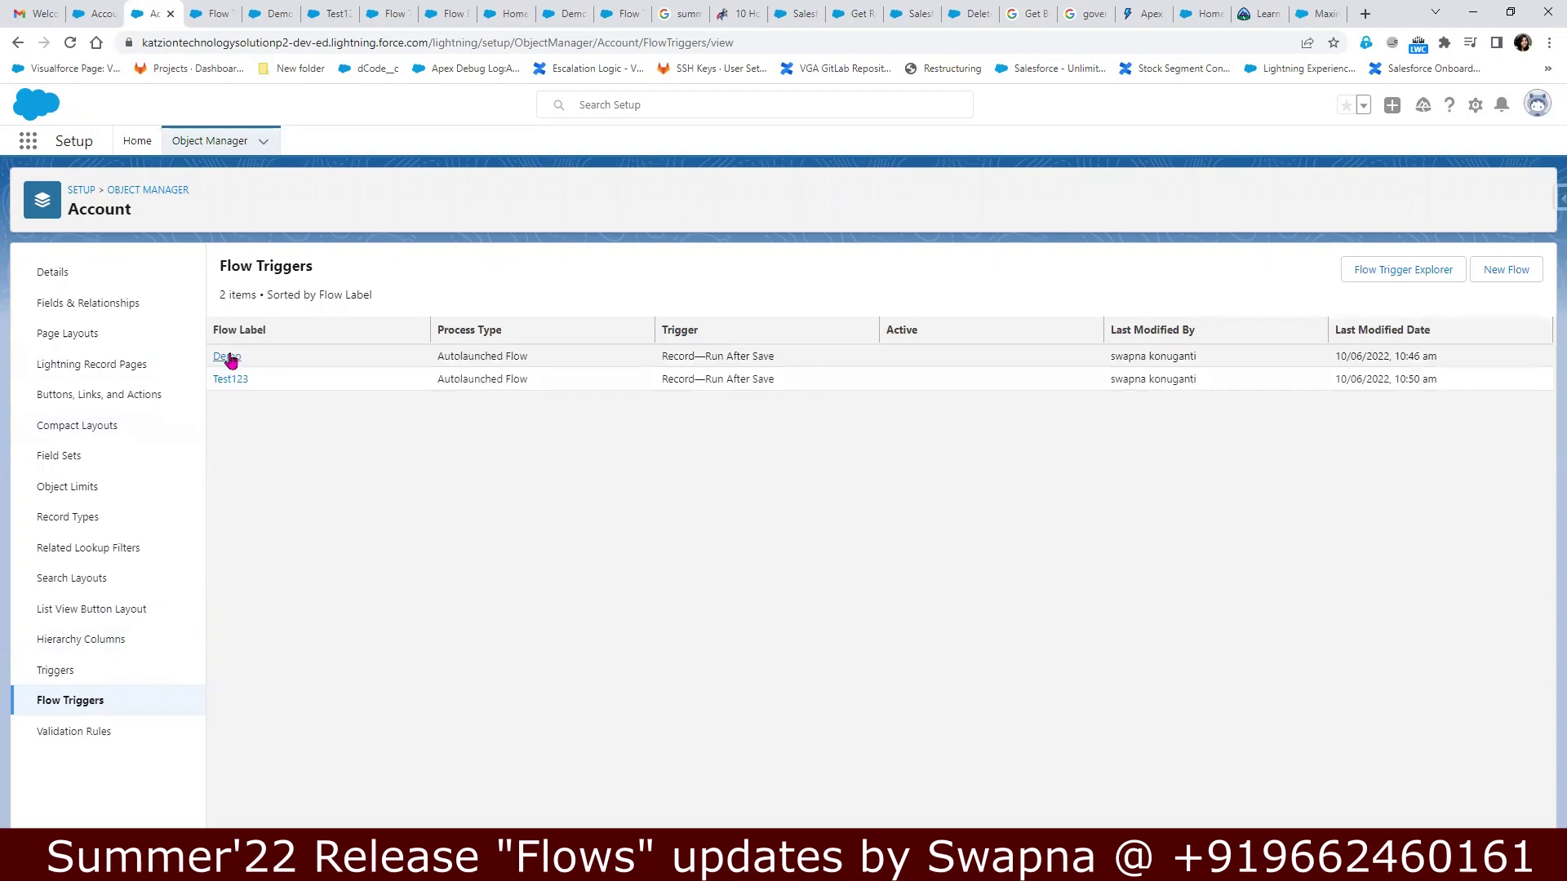
left_click(1521, 276)
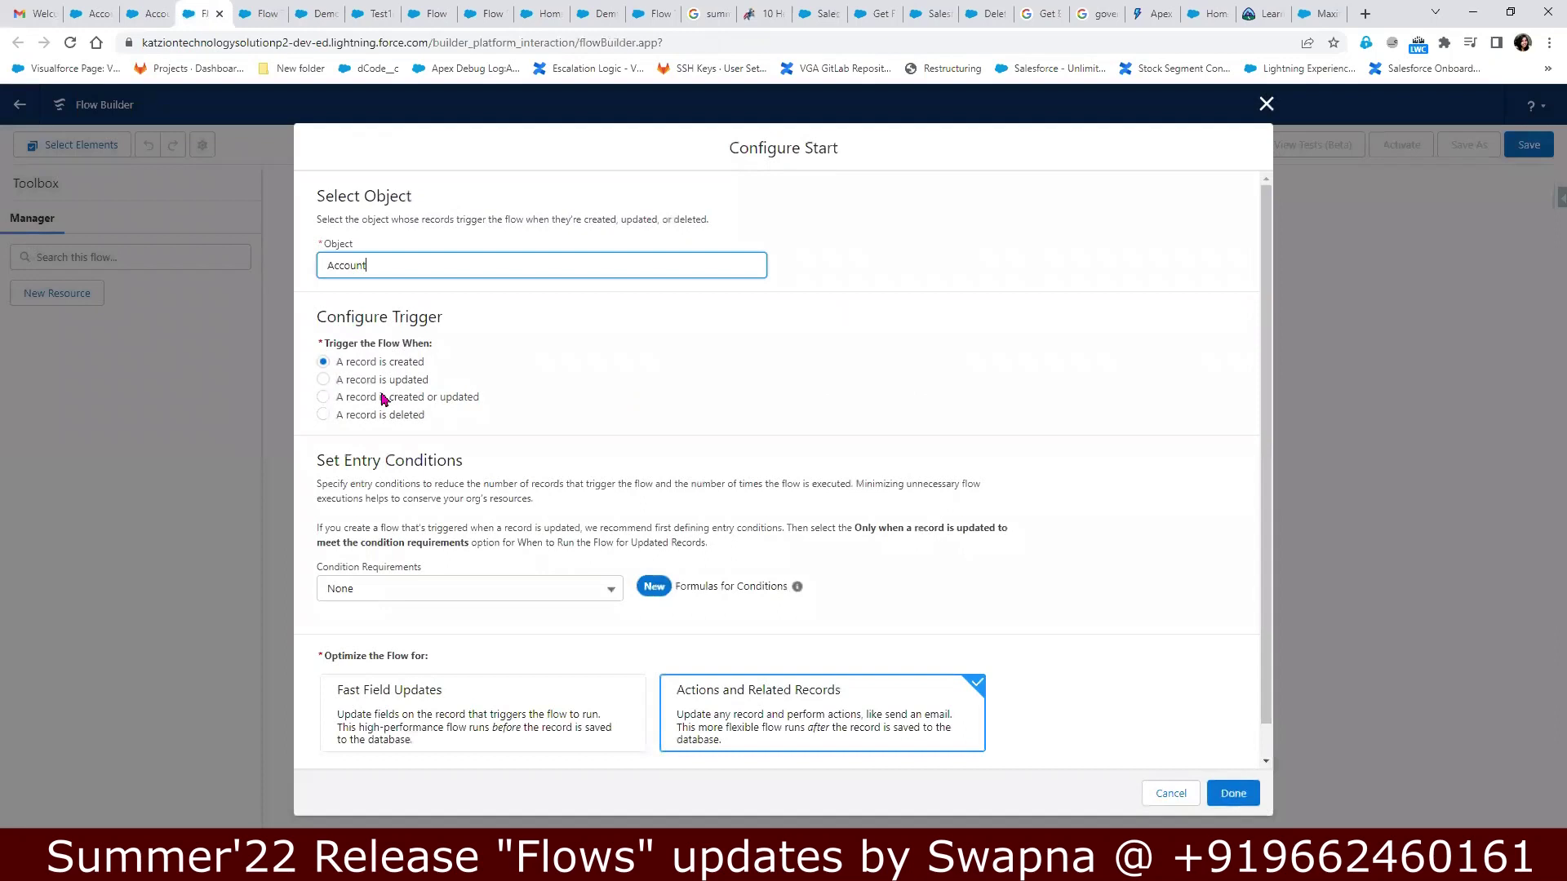
left_click(386, 398)
left_click_drag(677, 586, 855, 601)
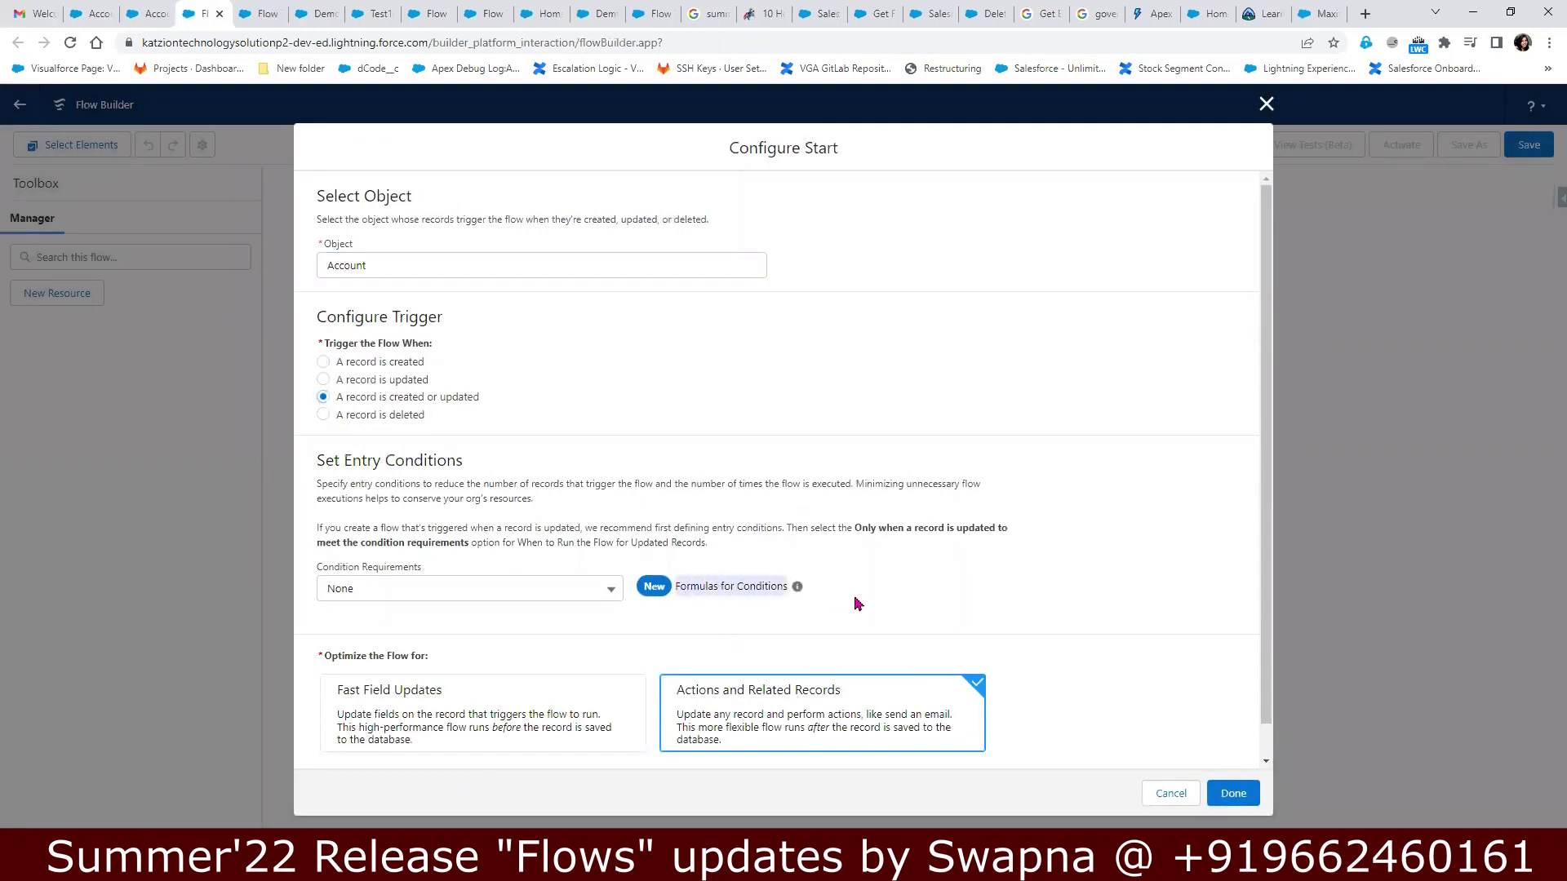
left_click(219, 15)
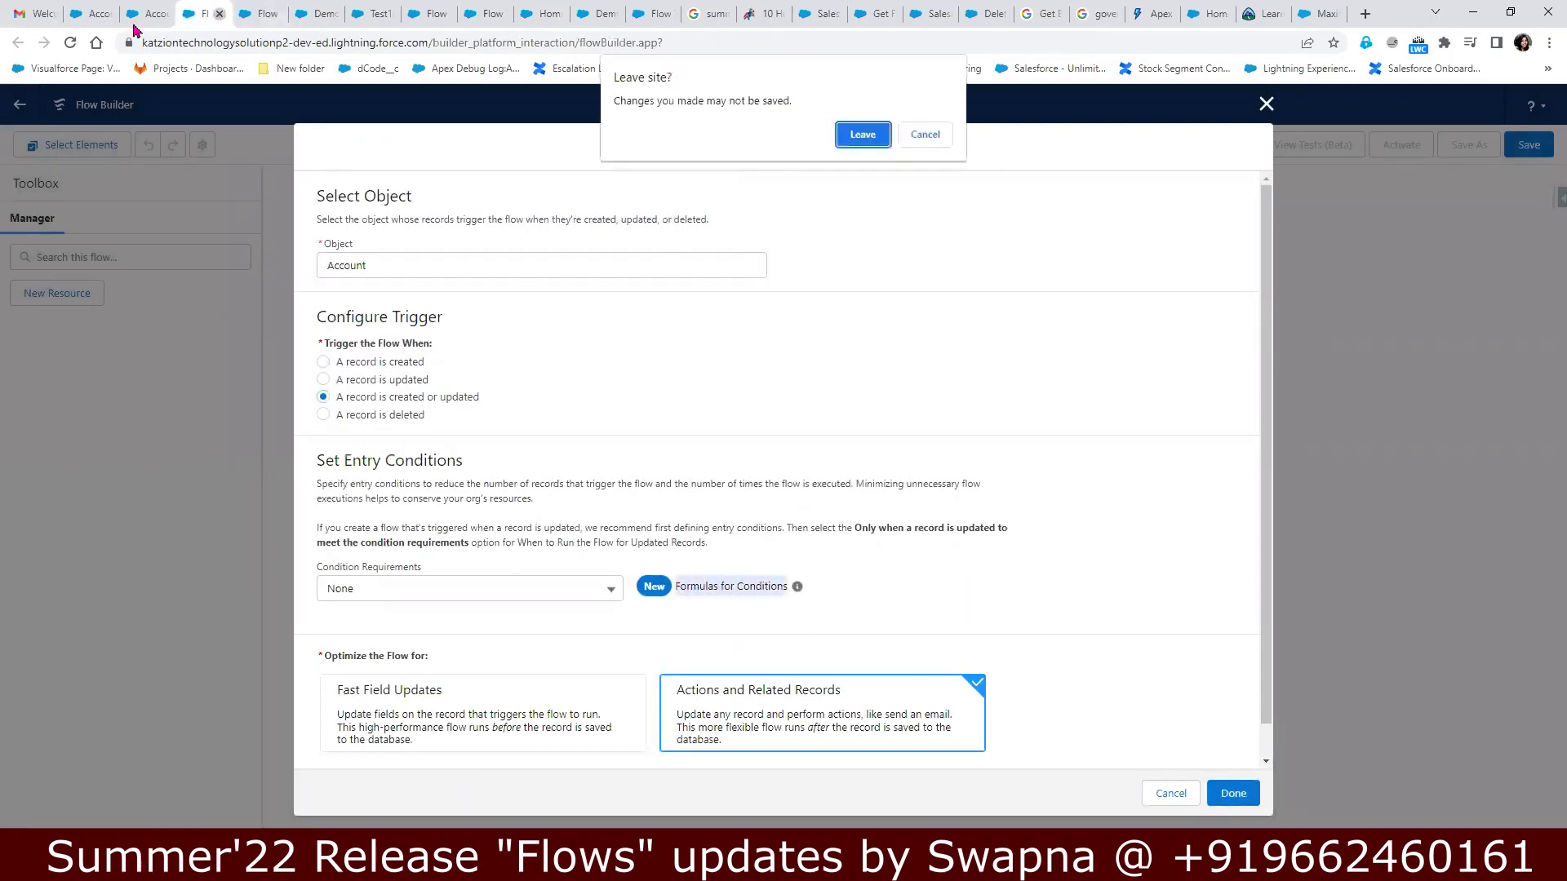
left_click(858, 136)
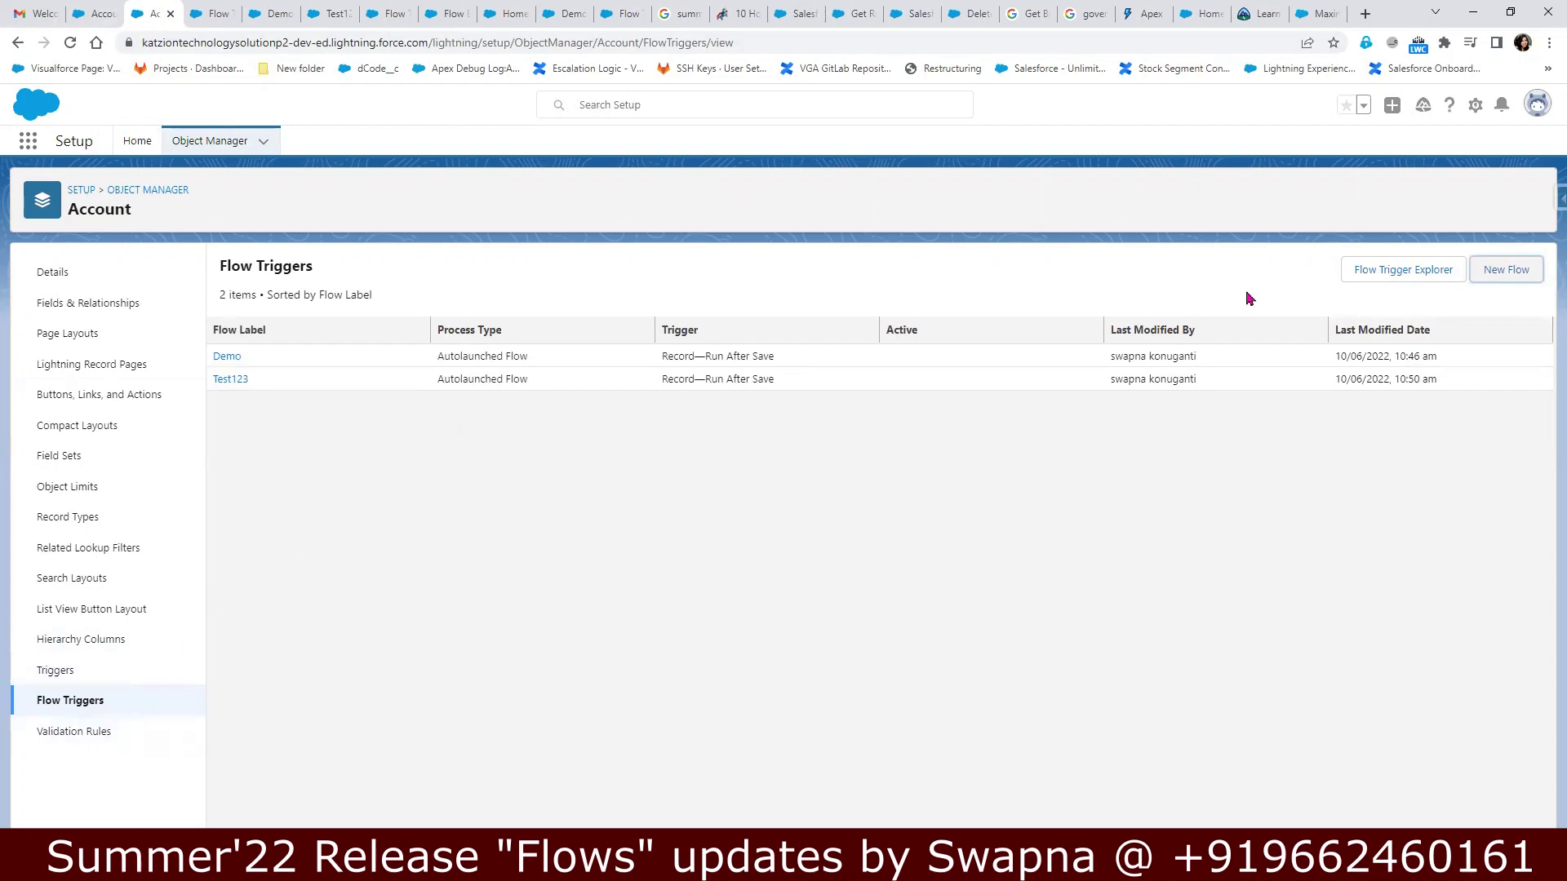
- From Account's Flow Trigger Explorer, try new flows under Run Asynchronously and Fast Field Updates, and inspect the start configuration
left_click(198, 15)
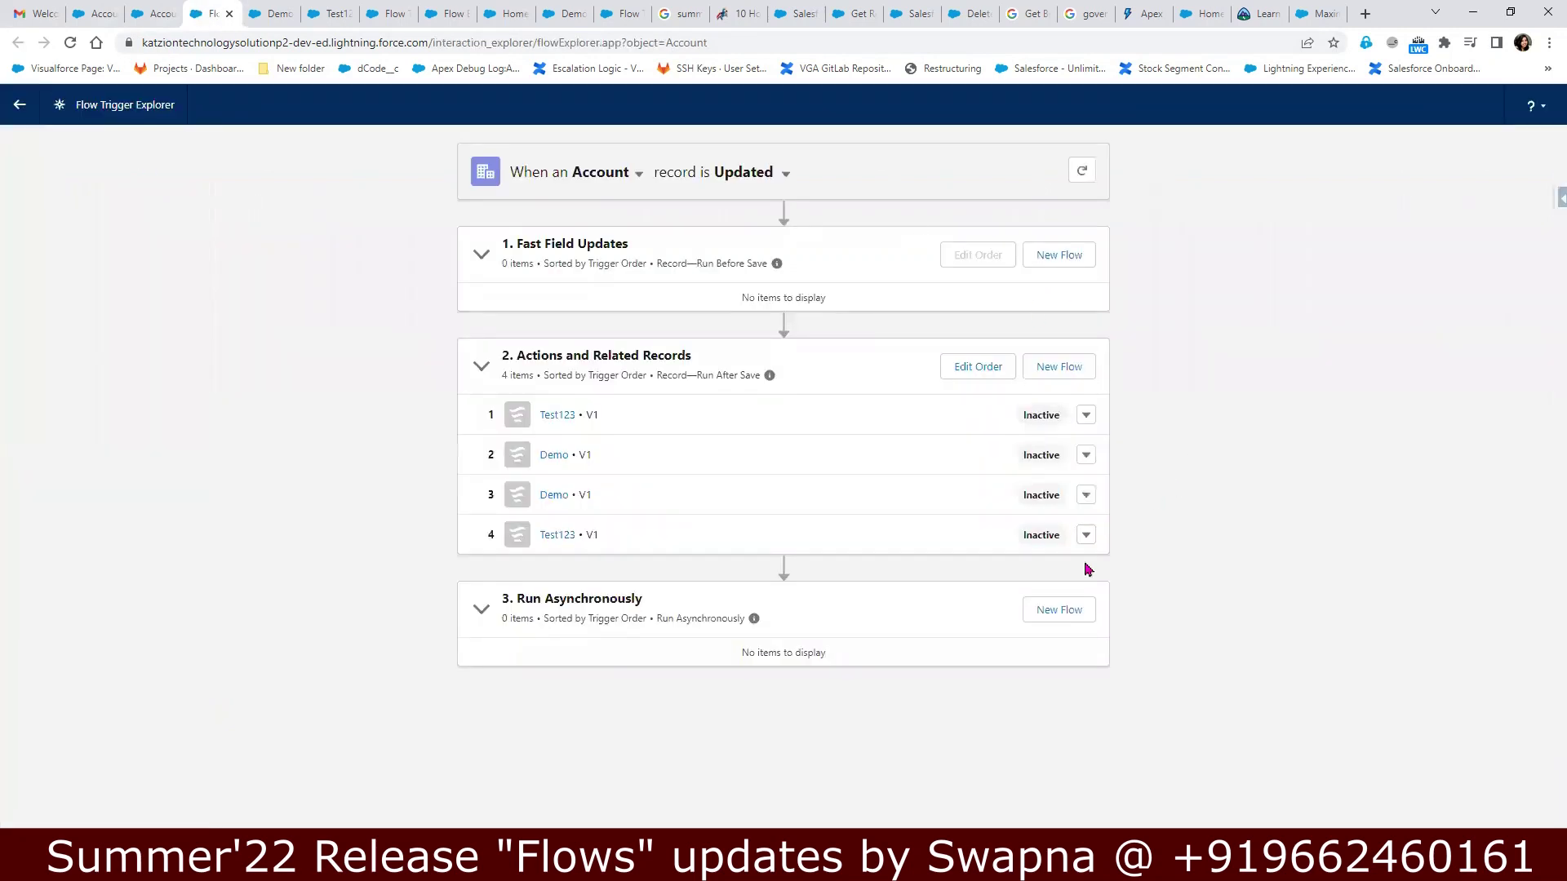
left_click(1060, 612)
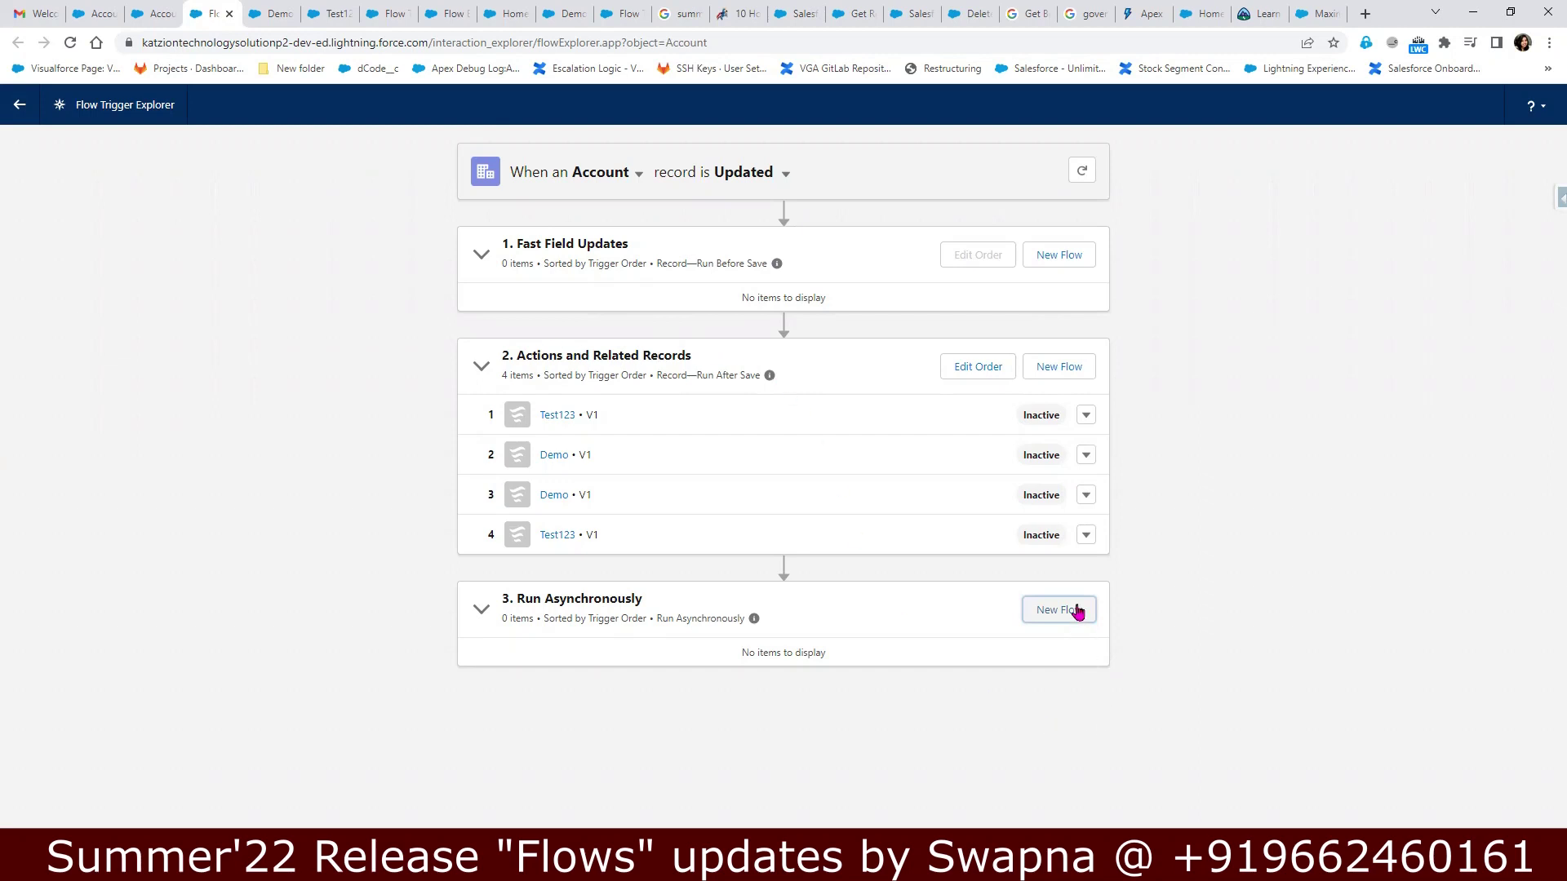
left_click(1057, 255)
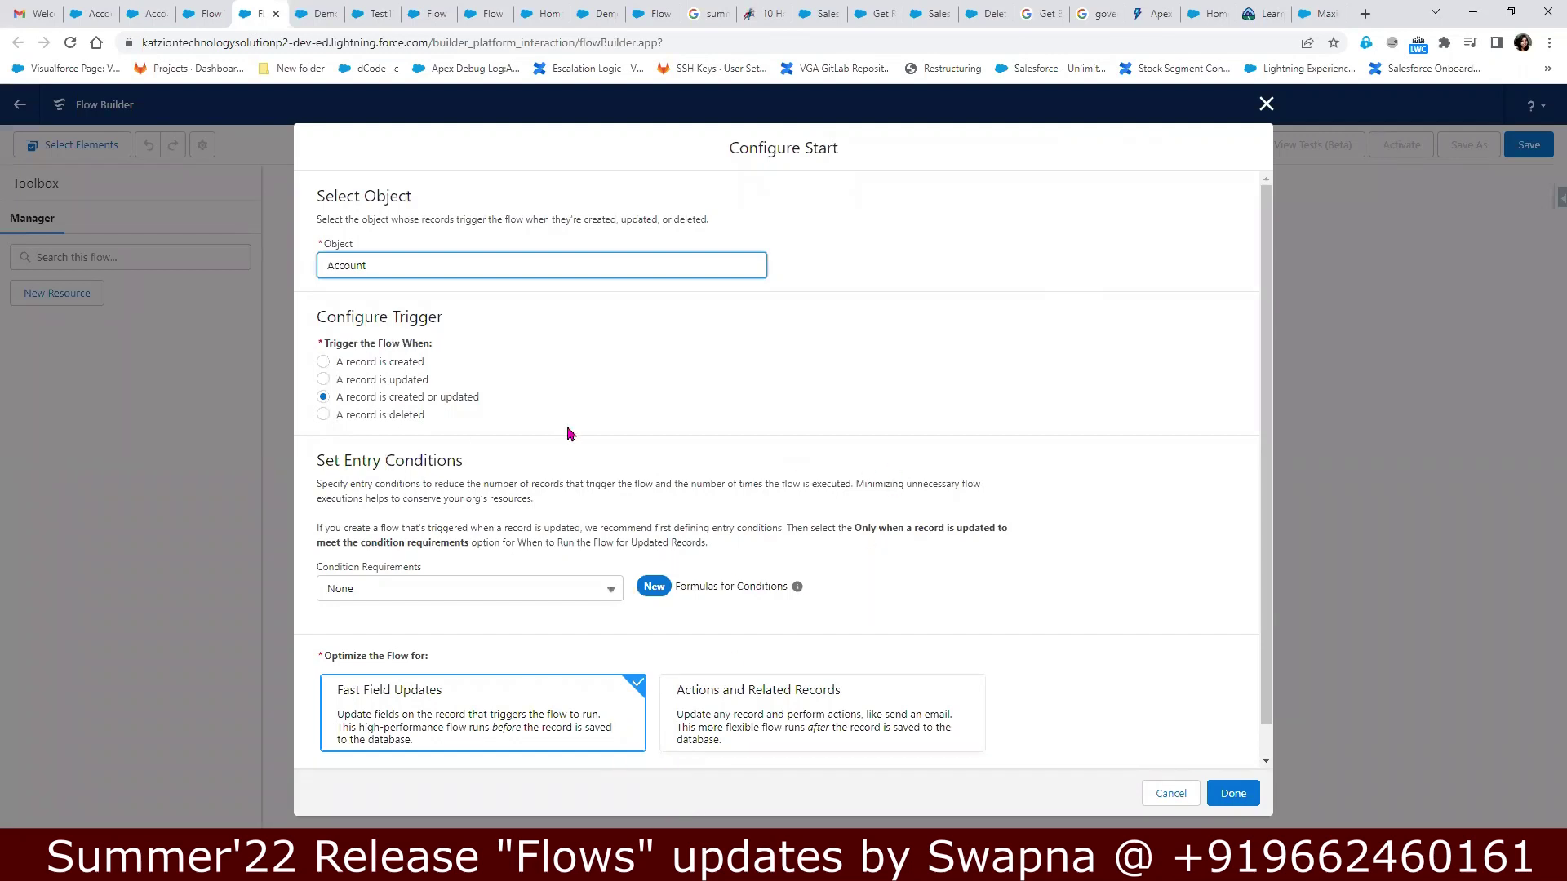
left_click(1264, 103)
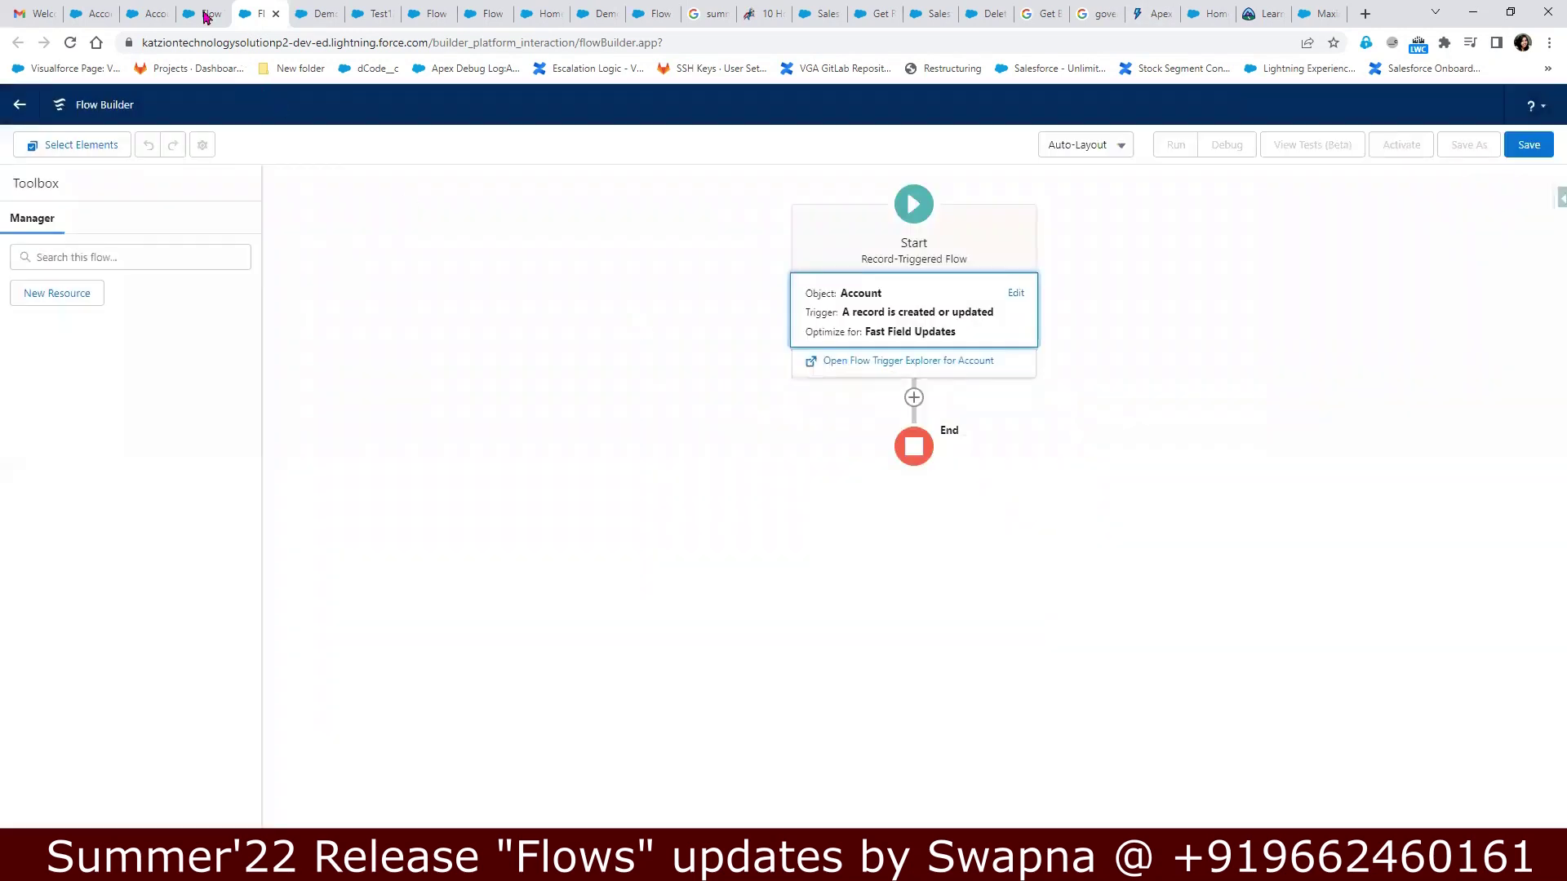
left_click(199, 14)
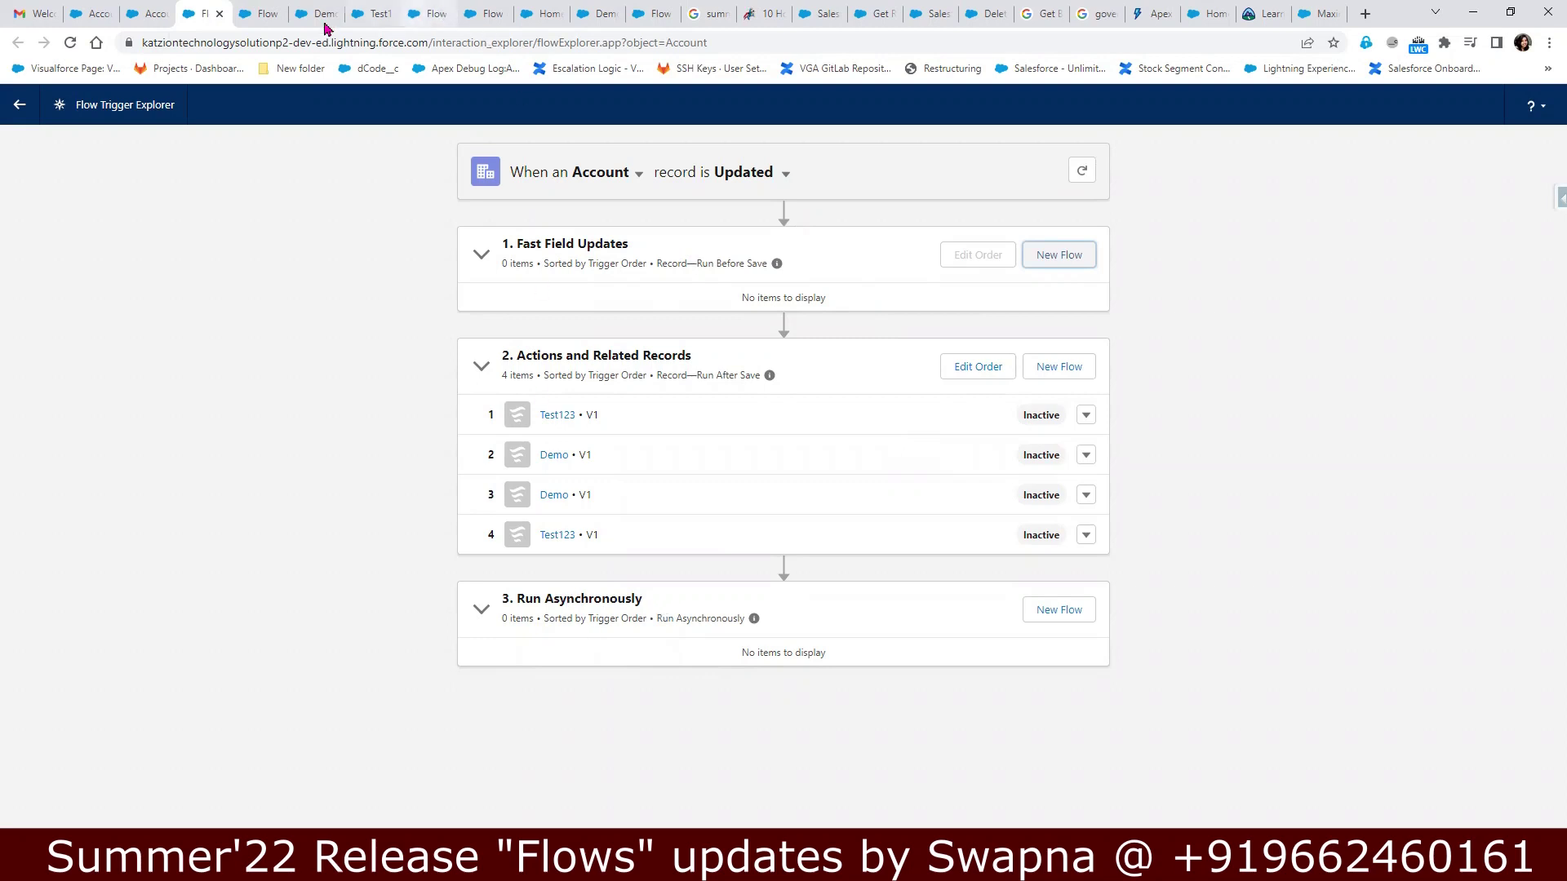
- Close the leftover Flow Trigger Explorer and Flow Builder pages, discarding the unsaved new flow, until the Flows setup page is reached
left_click(219, 13)
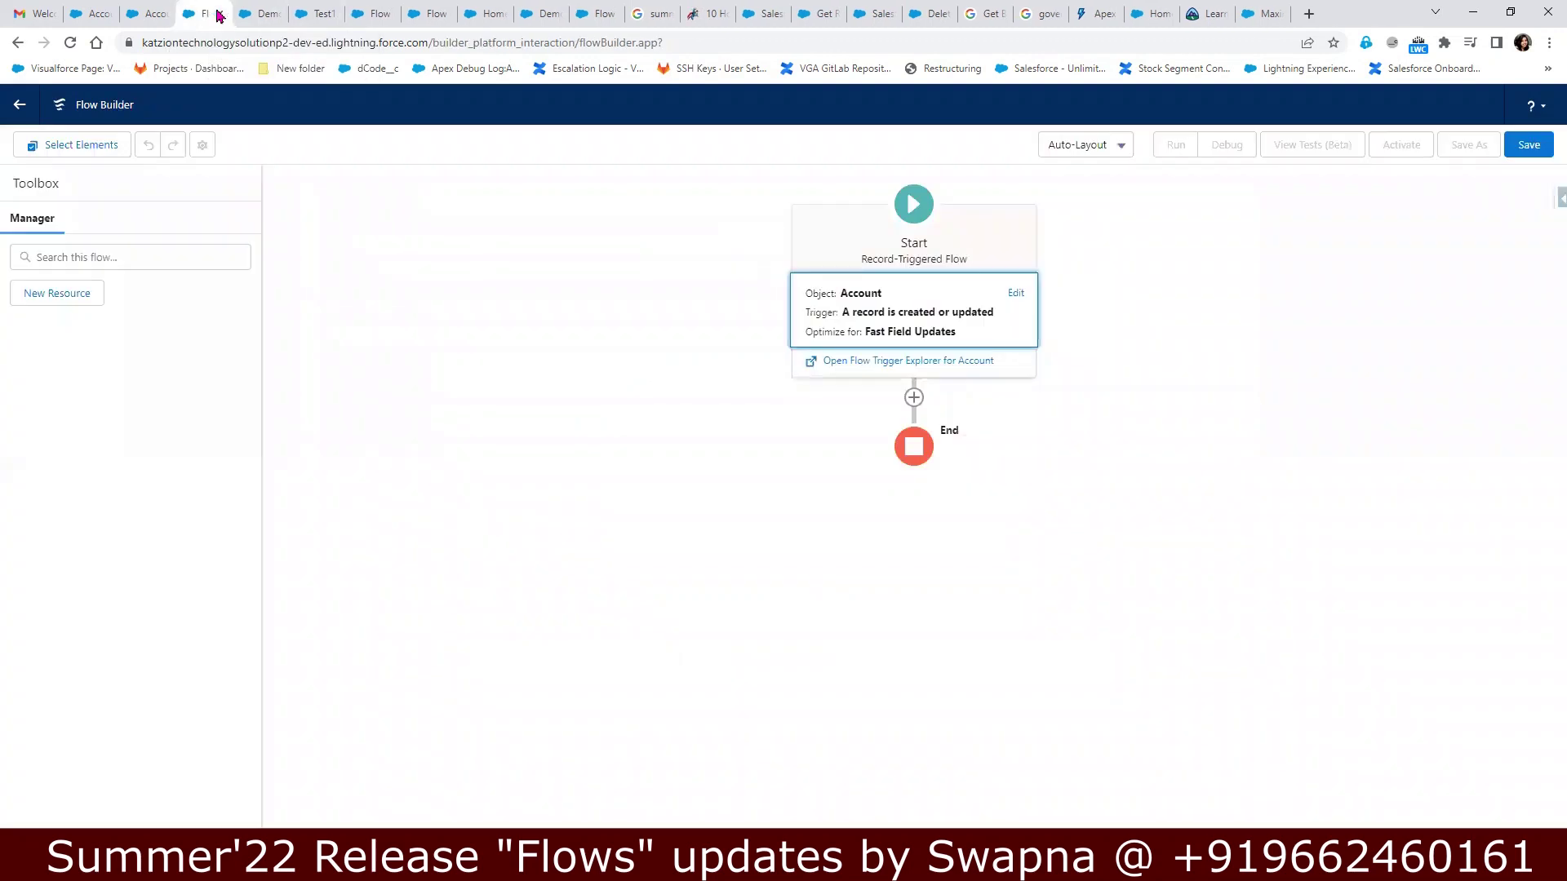
left_click(219, 13)
left_click(833, 138)
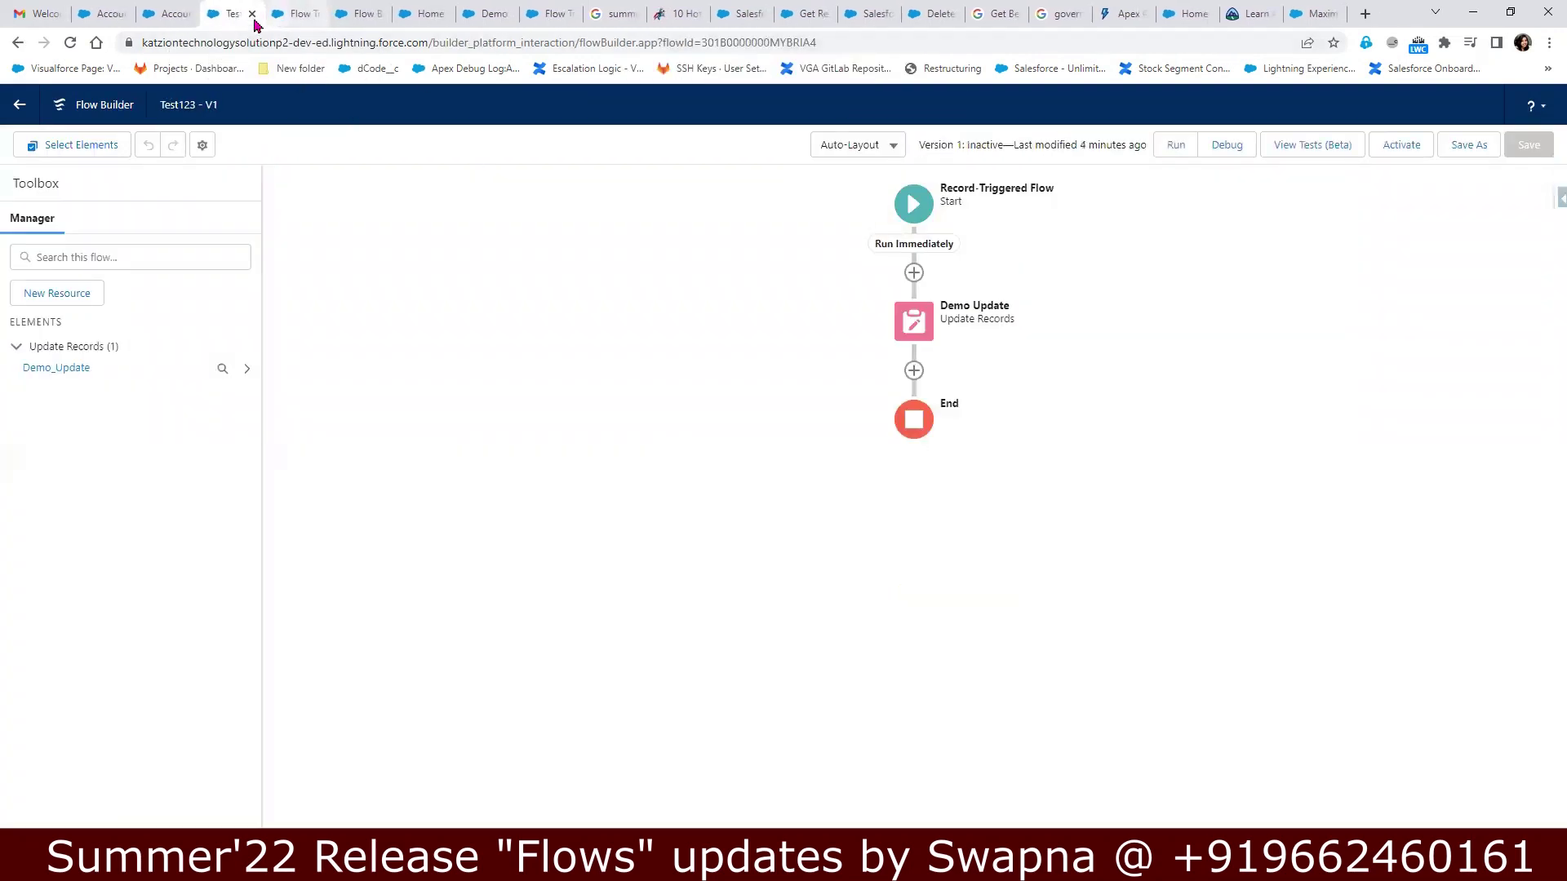
left_click(257, 14)
left_click(252, 17)
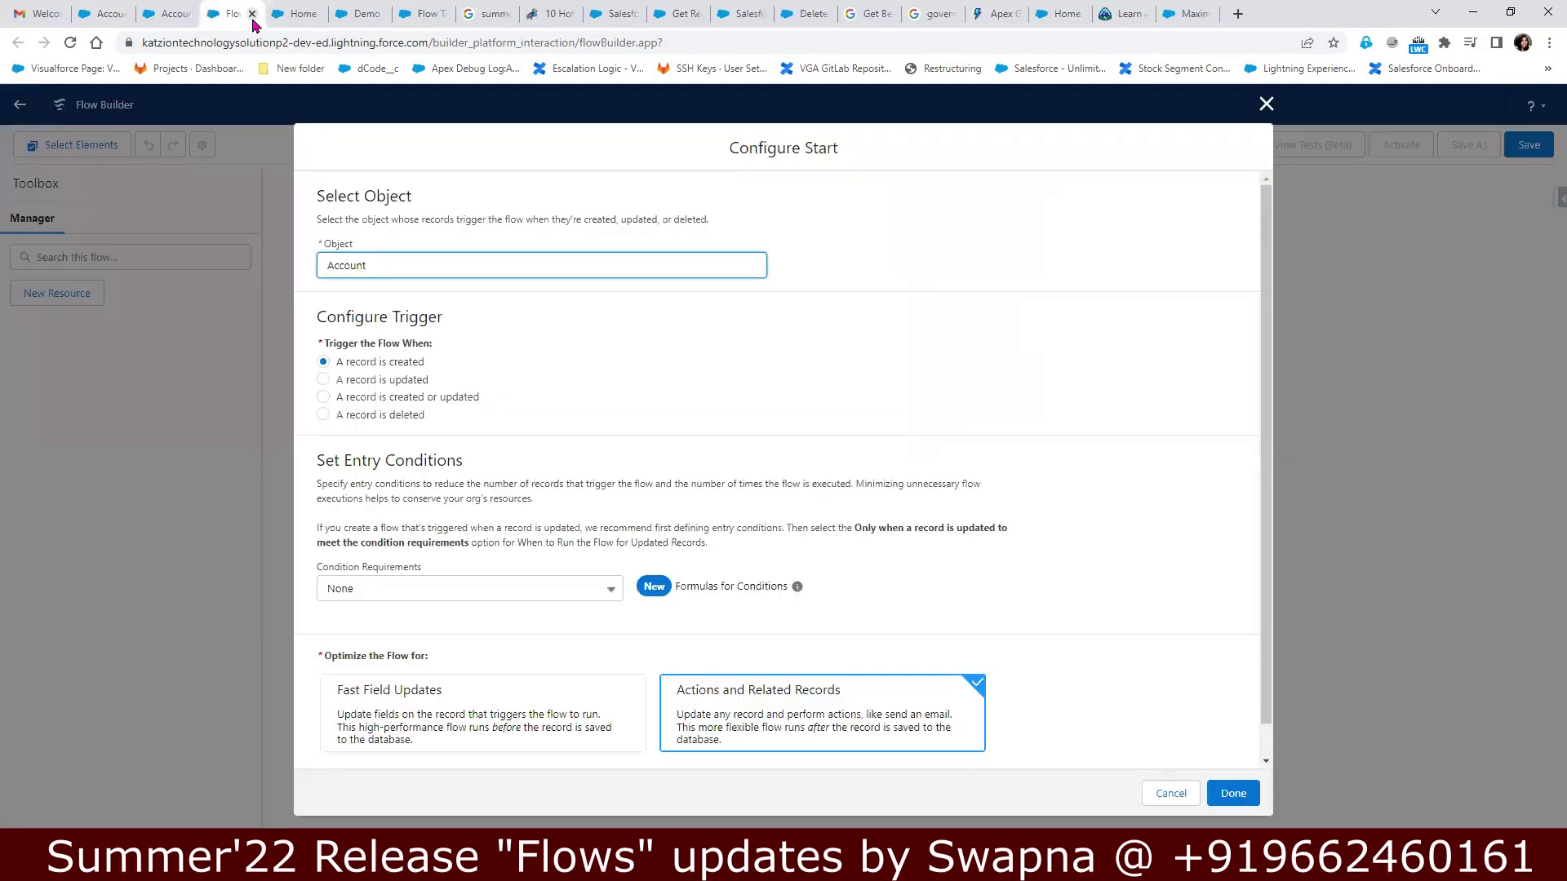
left_click(253, 14)
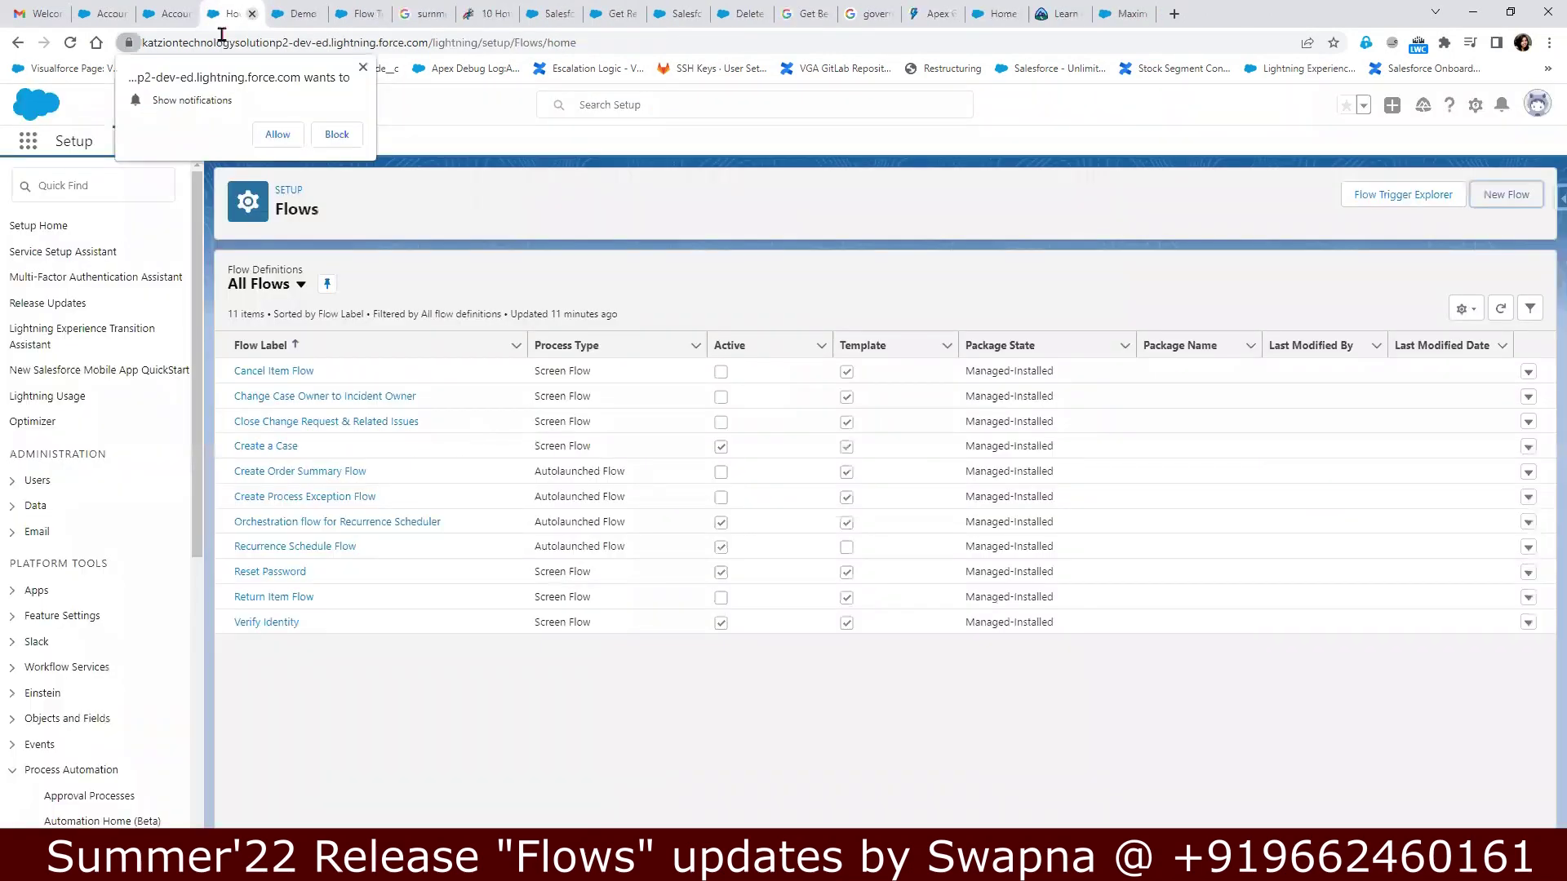
- Search Setup for "flow", allow the site's notifications, and open the Flows page under Process Automation
left_click(78, 188)
type("f")
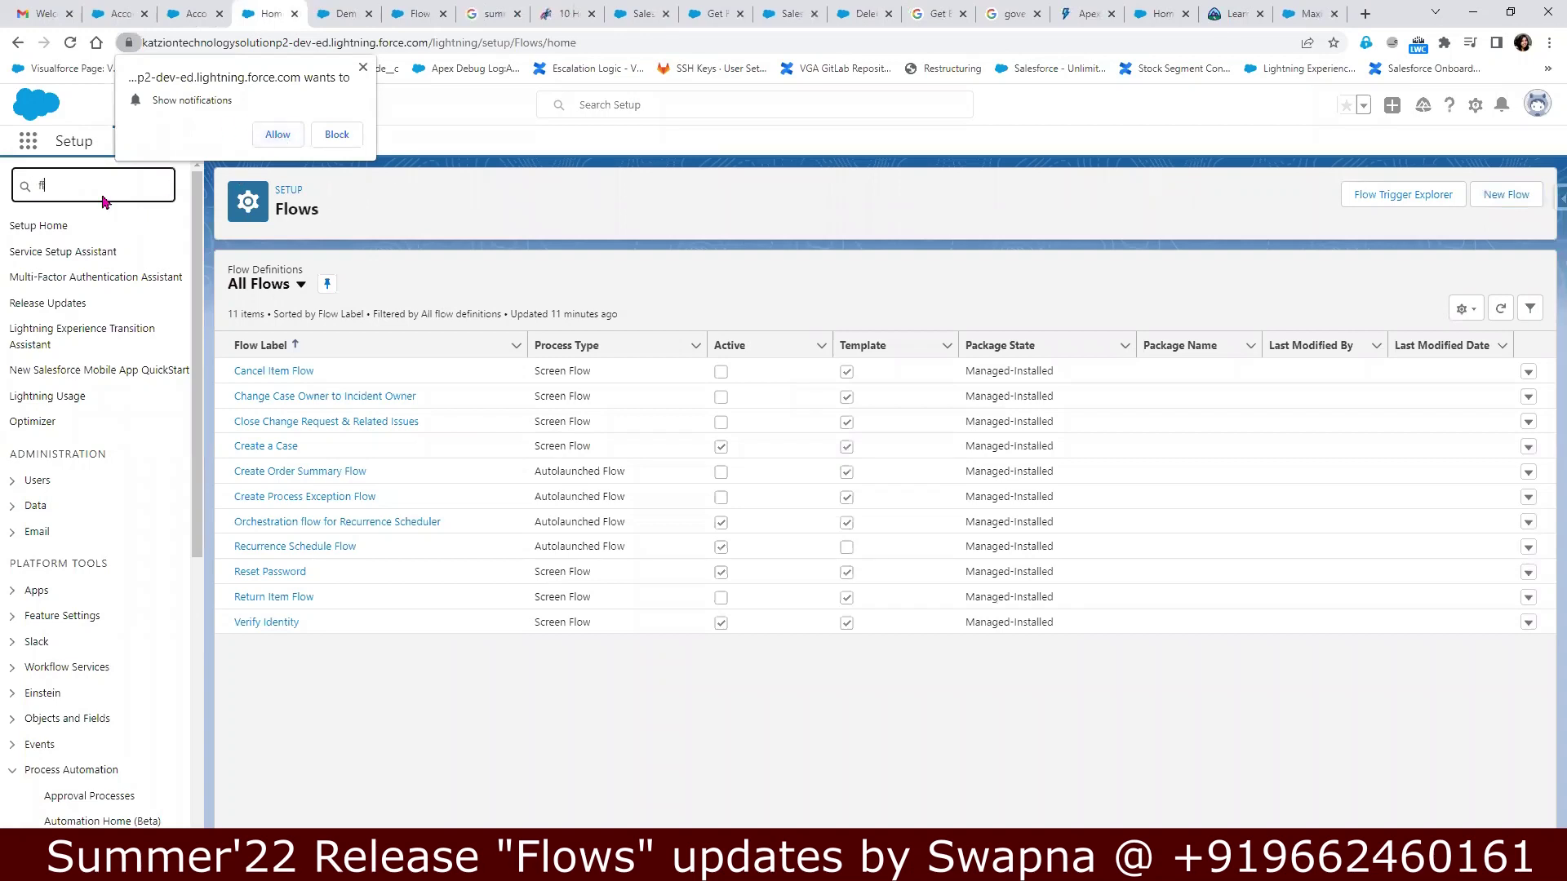
type("low")
left_click(276, 135)
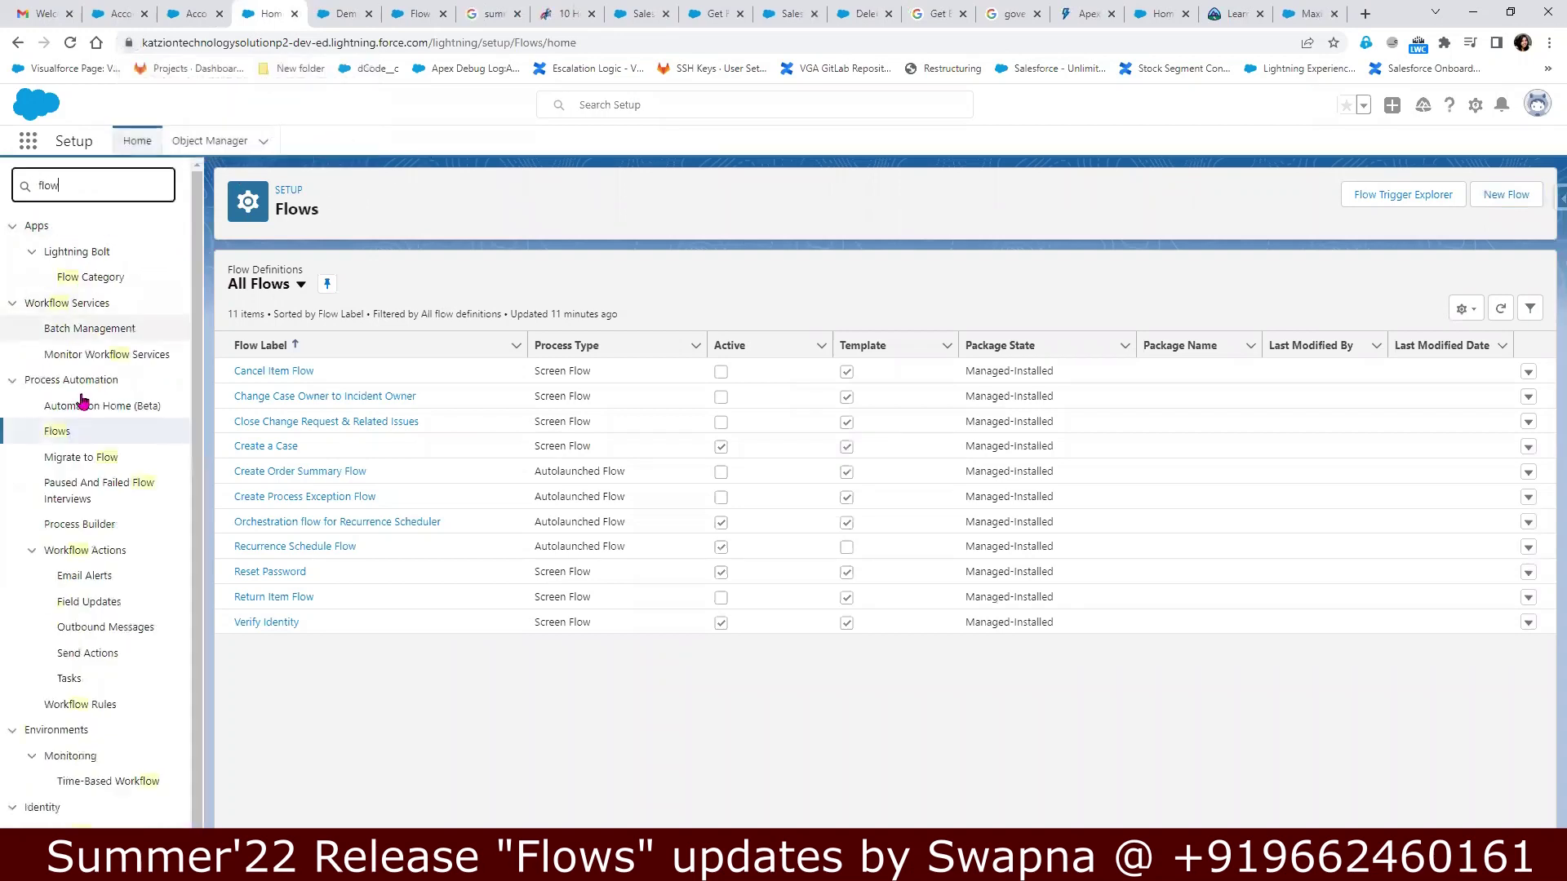
left_click(68, 439)
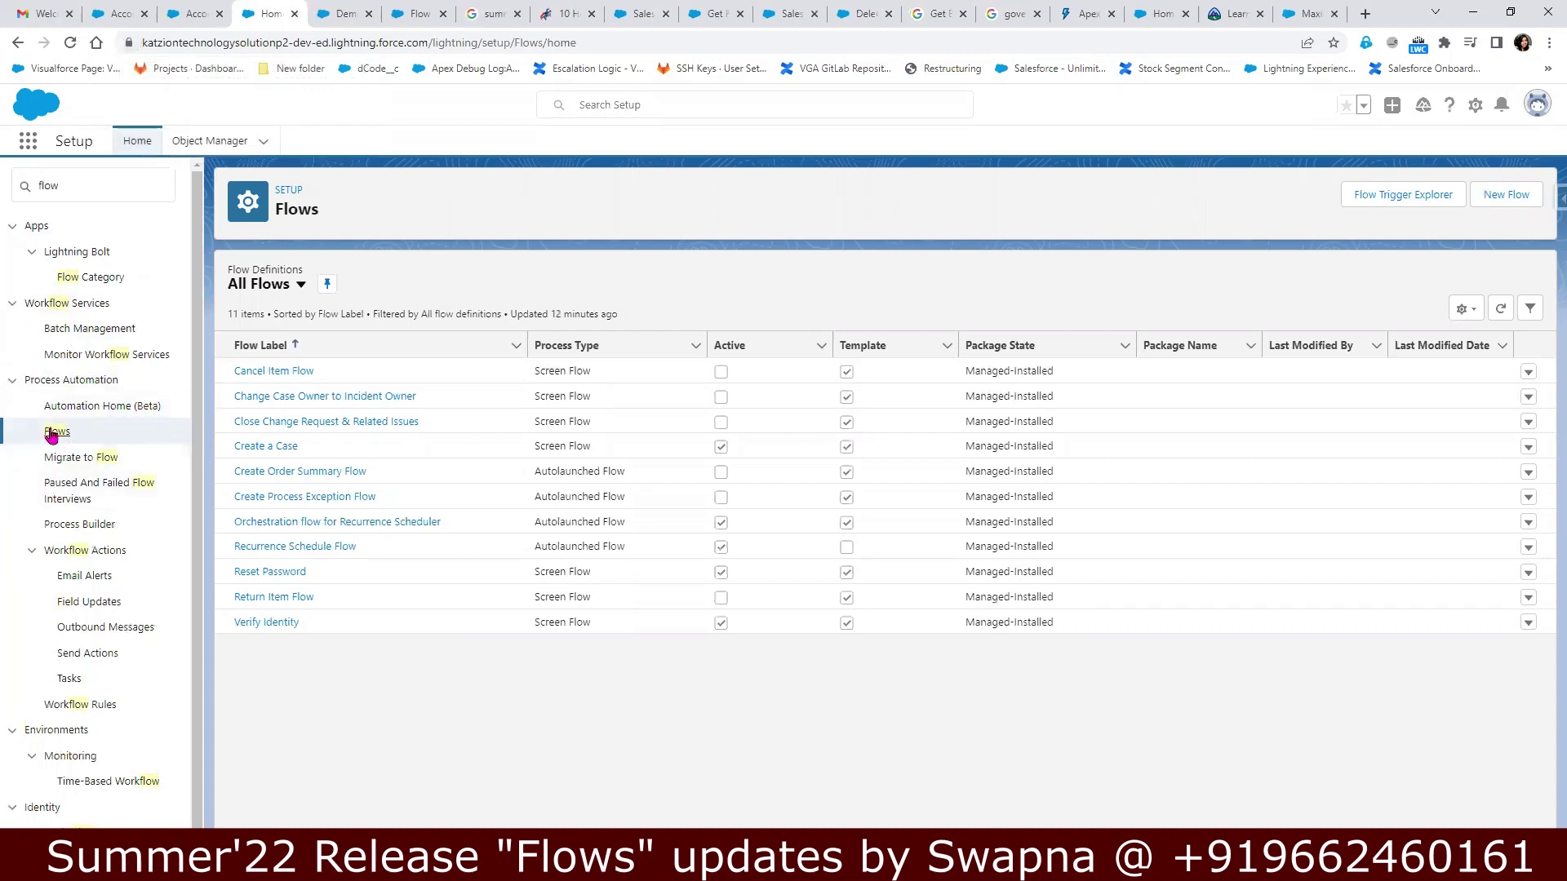
- Create a new Screen Flow and start adding a Screen element between Start and End
left_click(1506, 194)
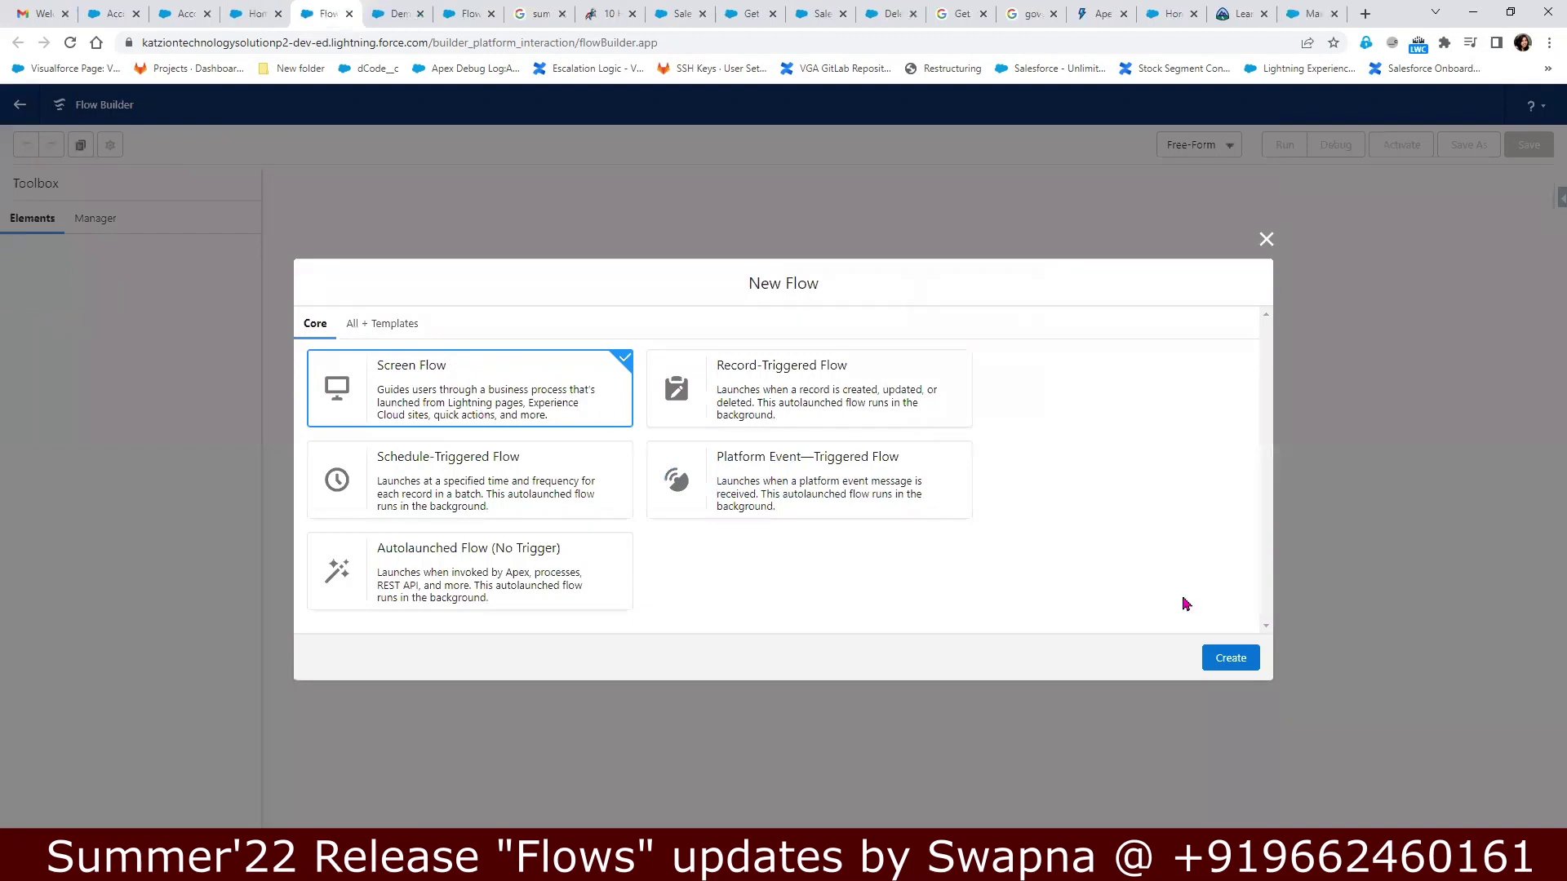
left_click(1252, 667)
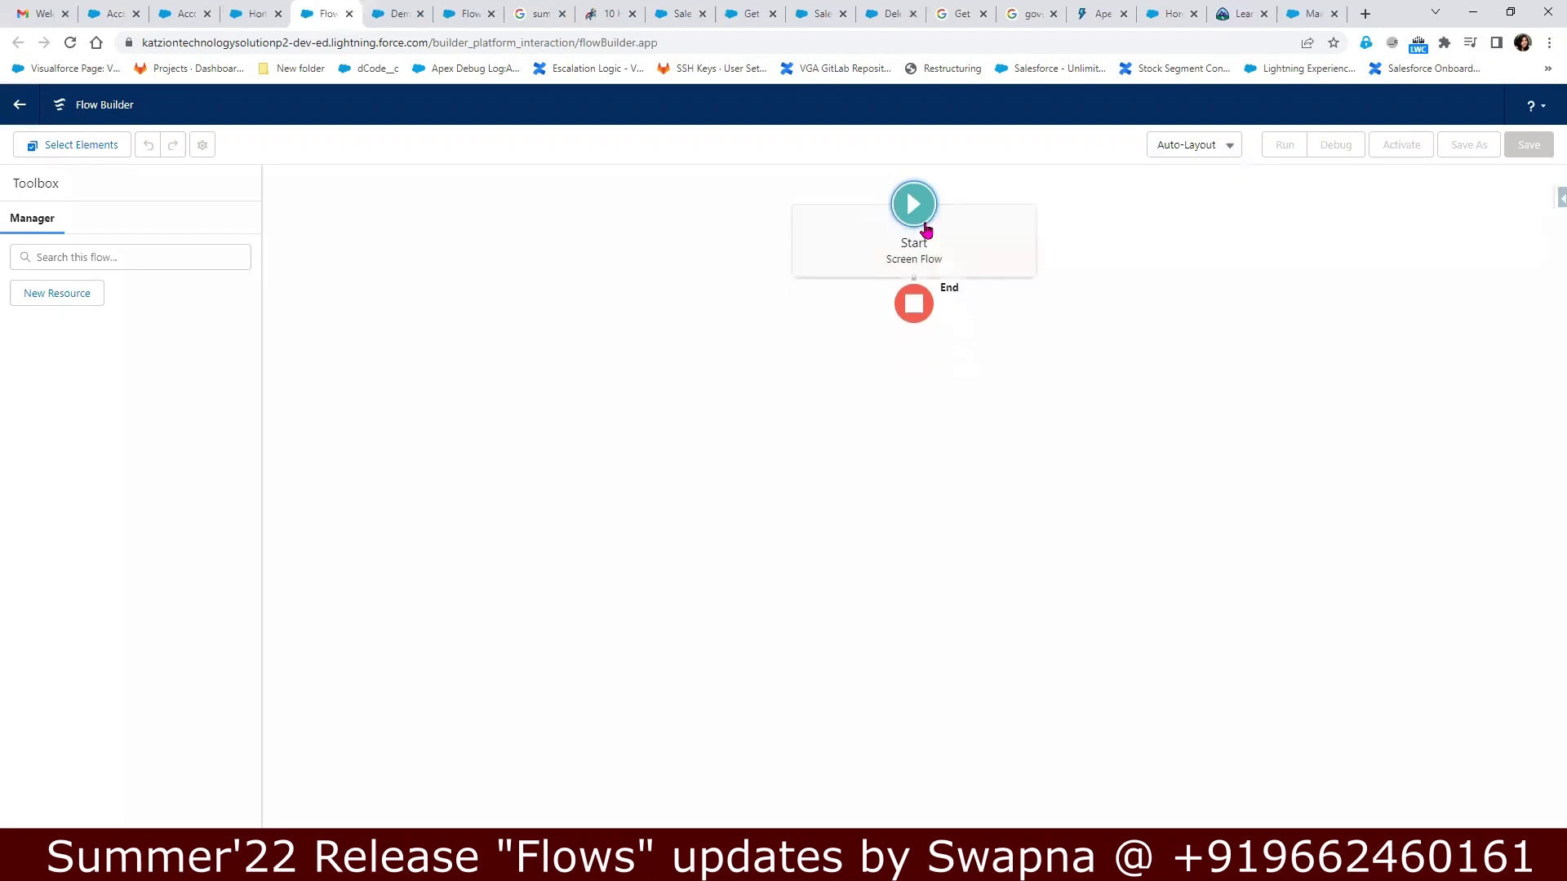
left_click(915, 299)
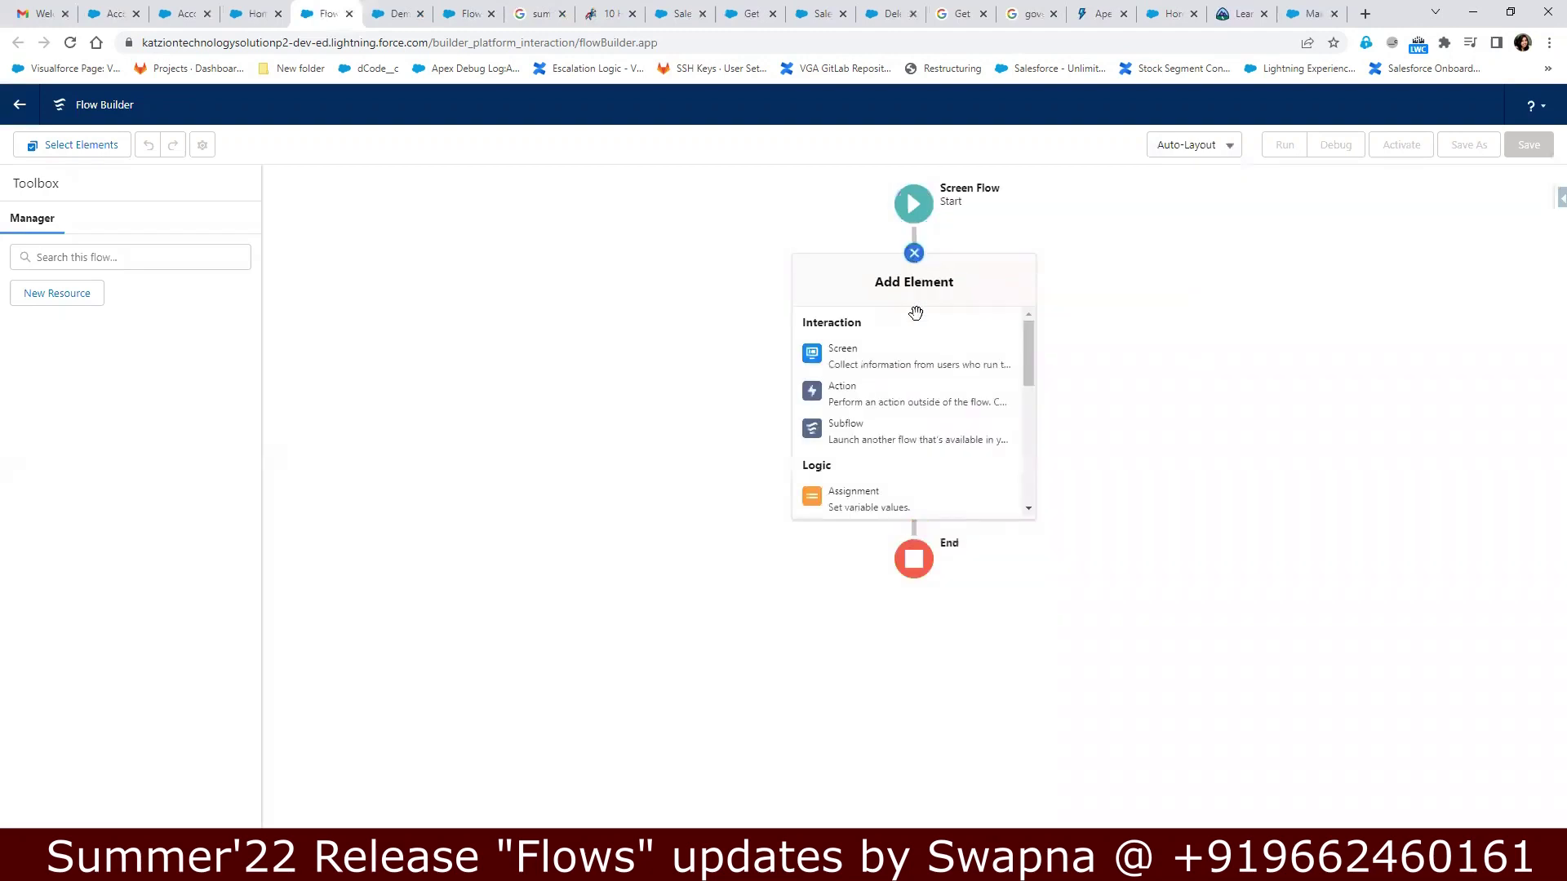
left_click(898, 360)
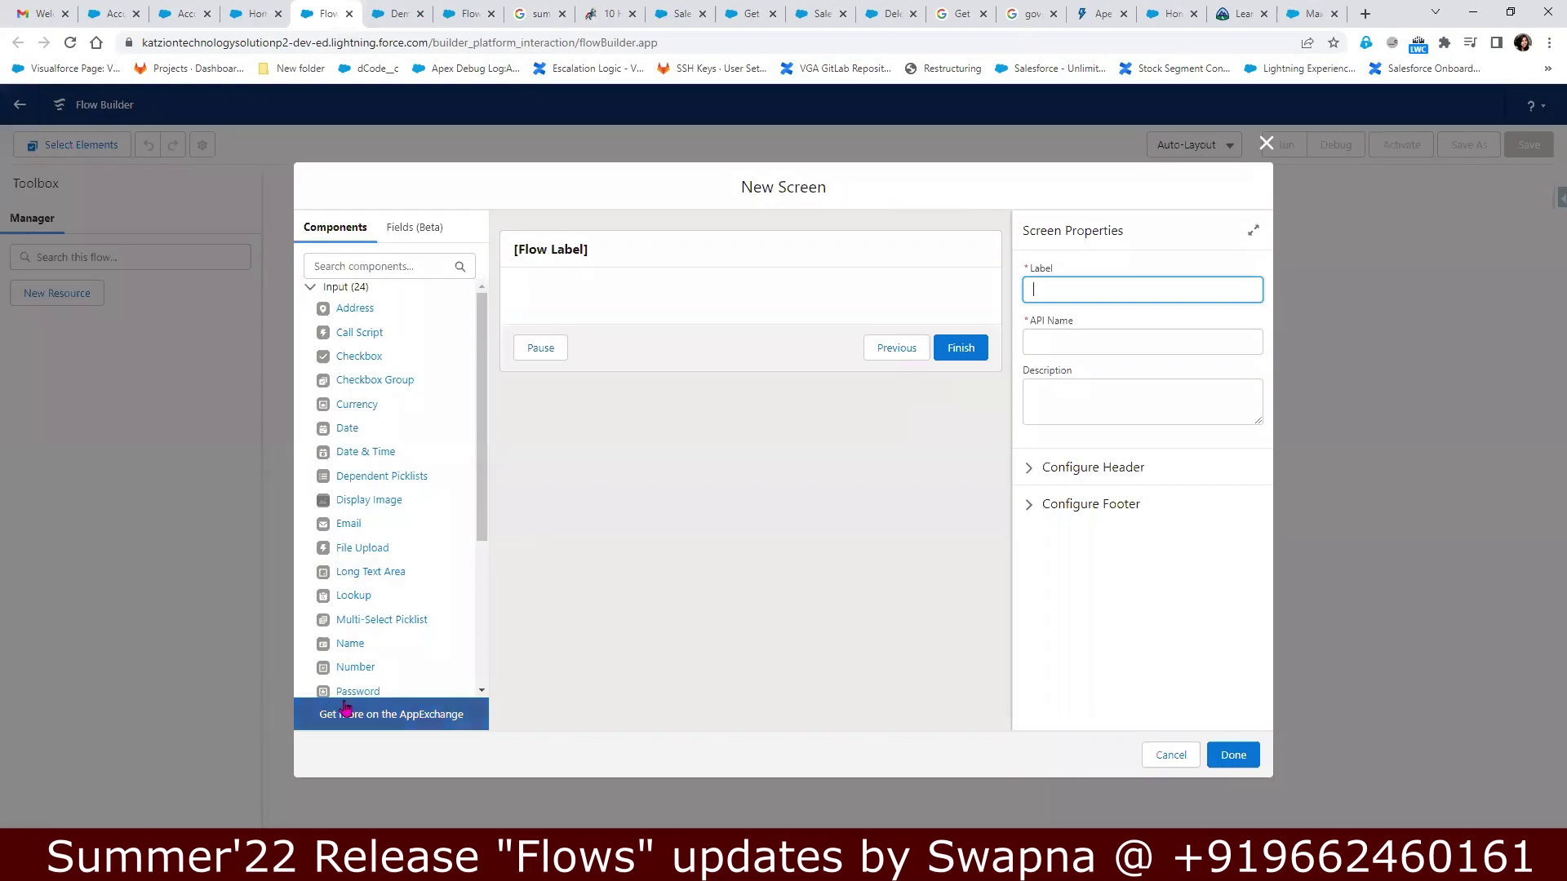
- Look through the new screen's available components and browse the flow templates on AppExchange's Flow Solutions page
scroll(420, 624, "down", 1)
scroll(421, 631, "down", 2)
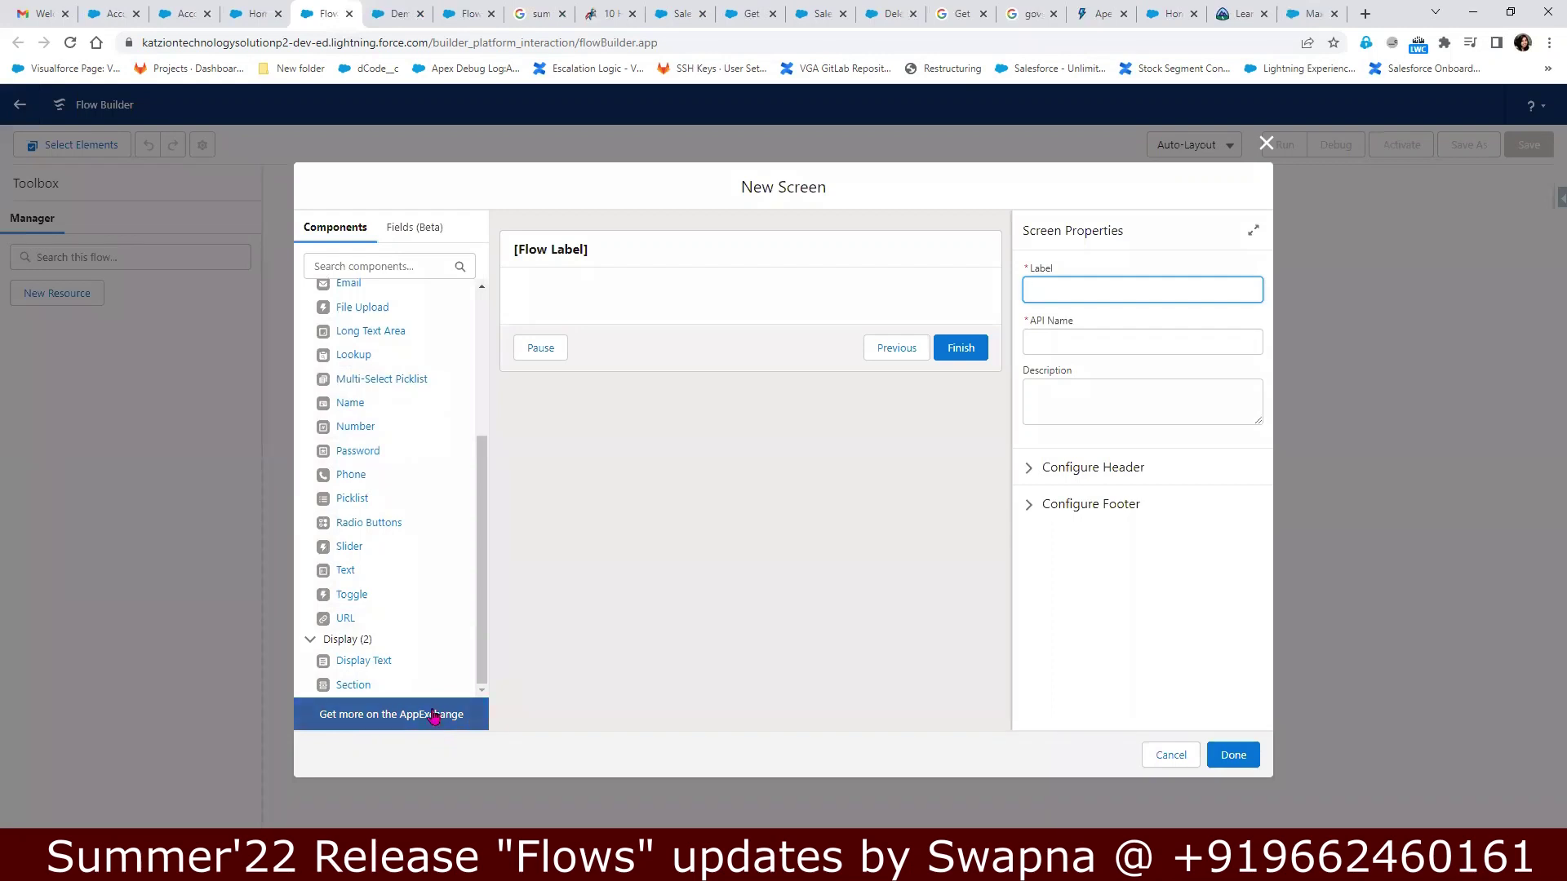
left_click(387, 715)
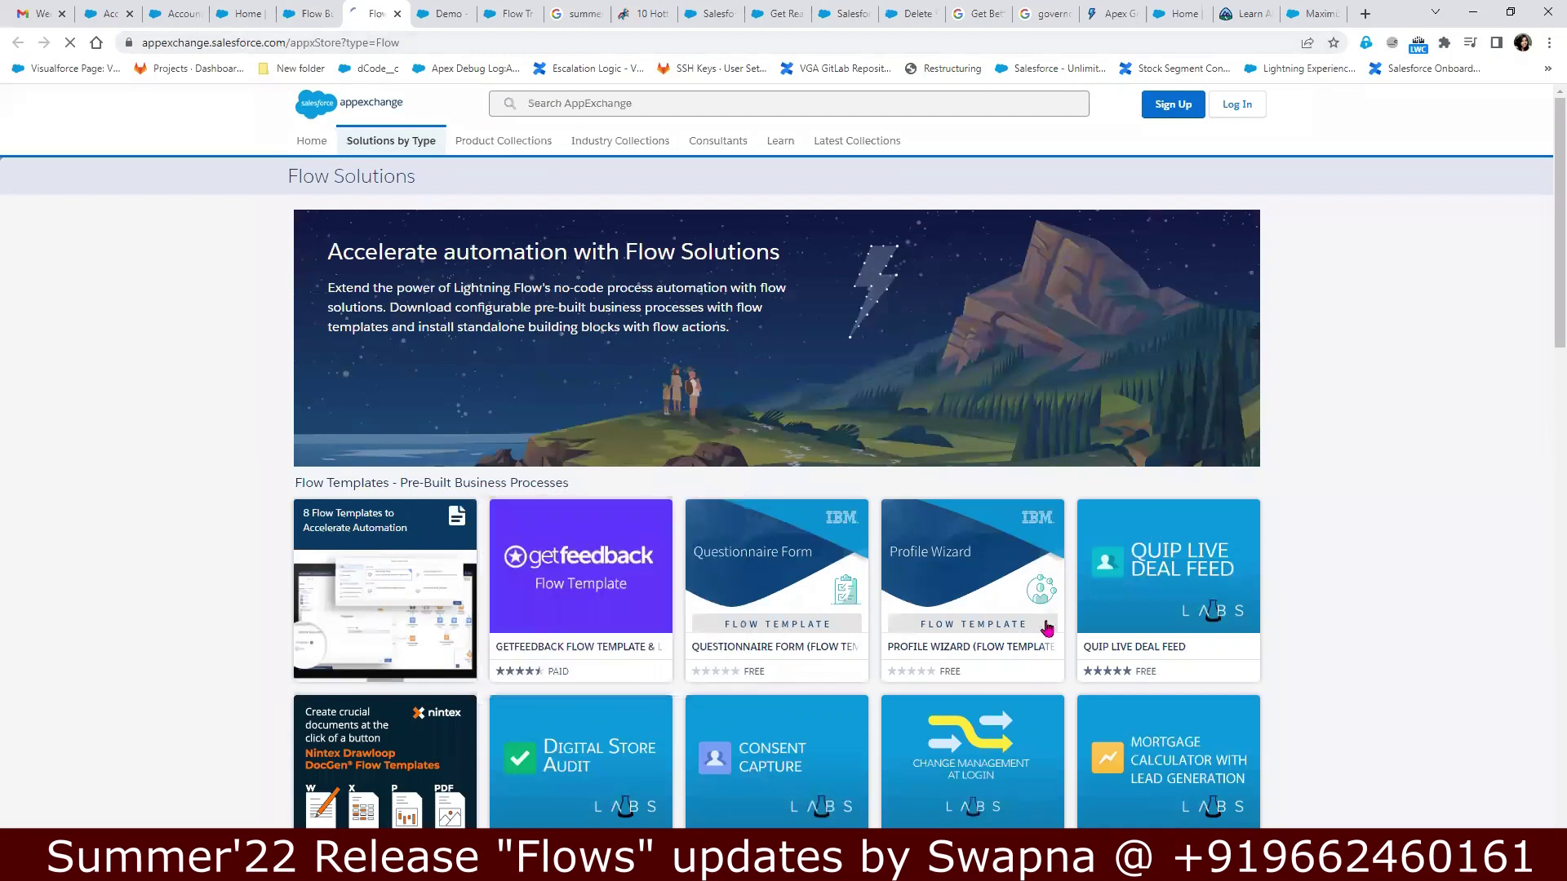
scroll(1173, 788, "down", 2)
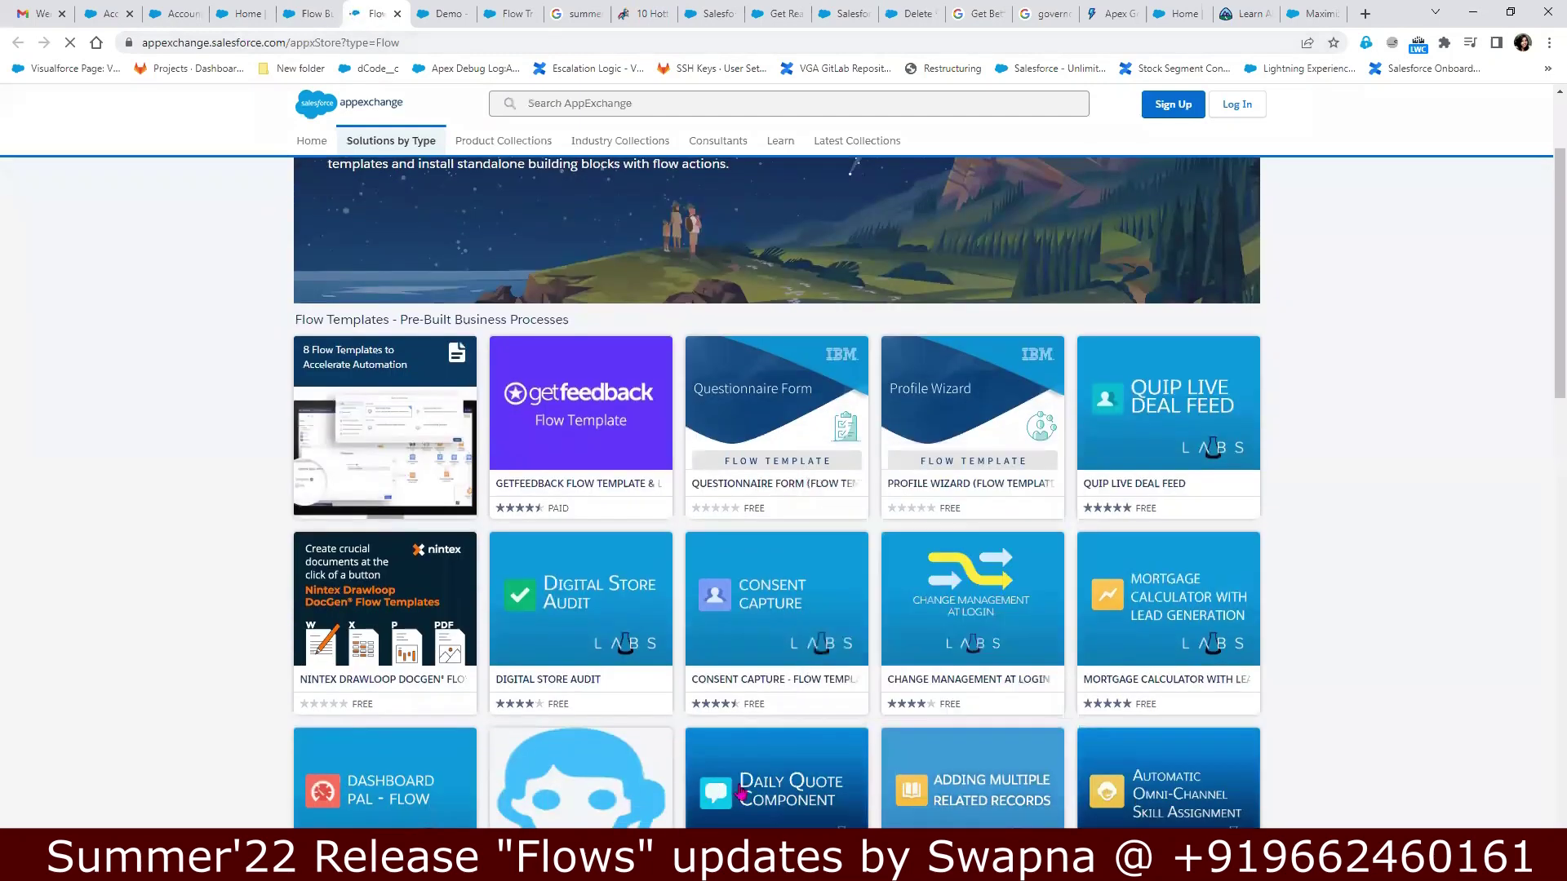
scroll(821, 771, "down", 3)
scroll(555, 637, "up", 4)
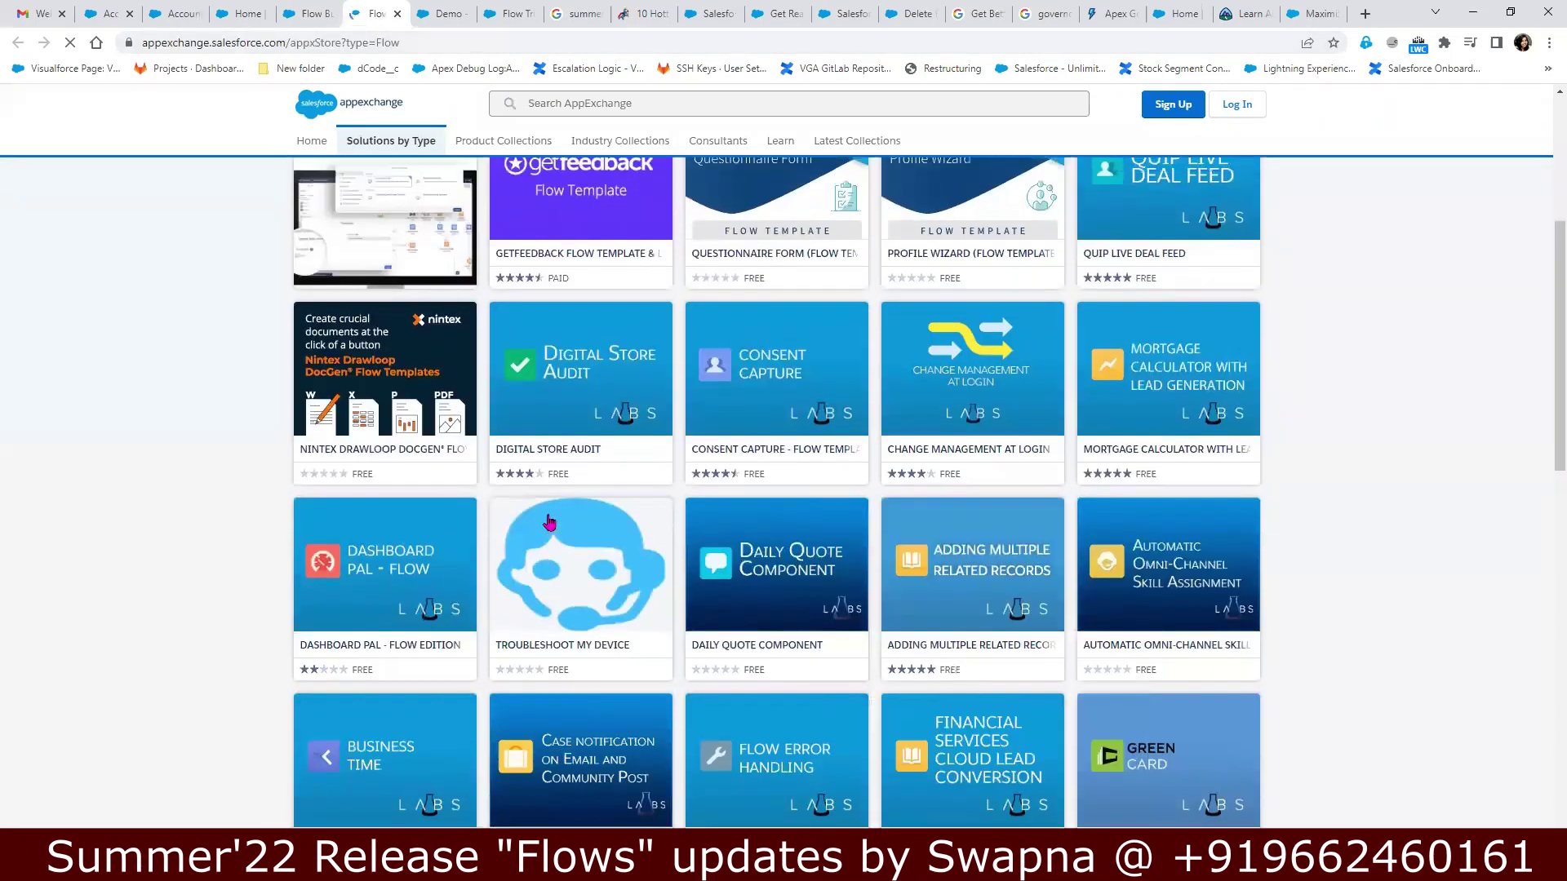
- Back in the new screen, examine the Input components and Fields (Beta), cancel the screen, and return to Account's flow triggers list
left_click(303, 13)
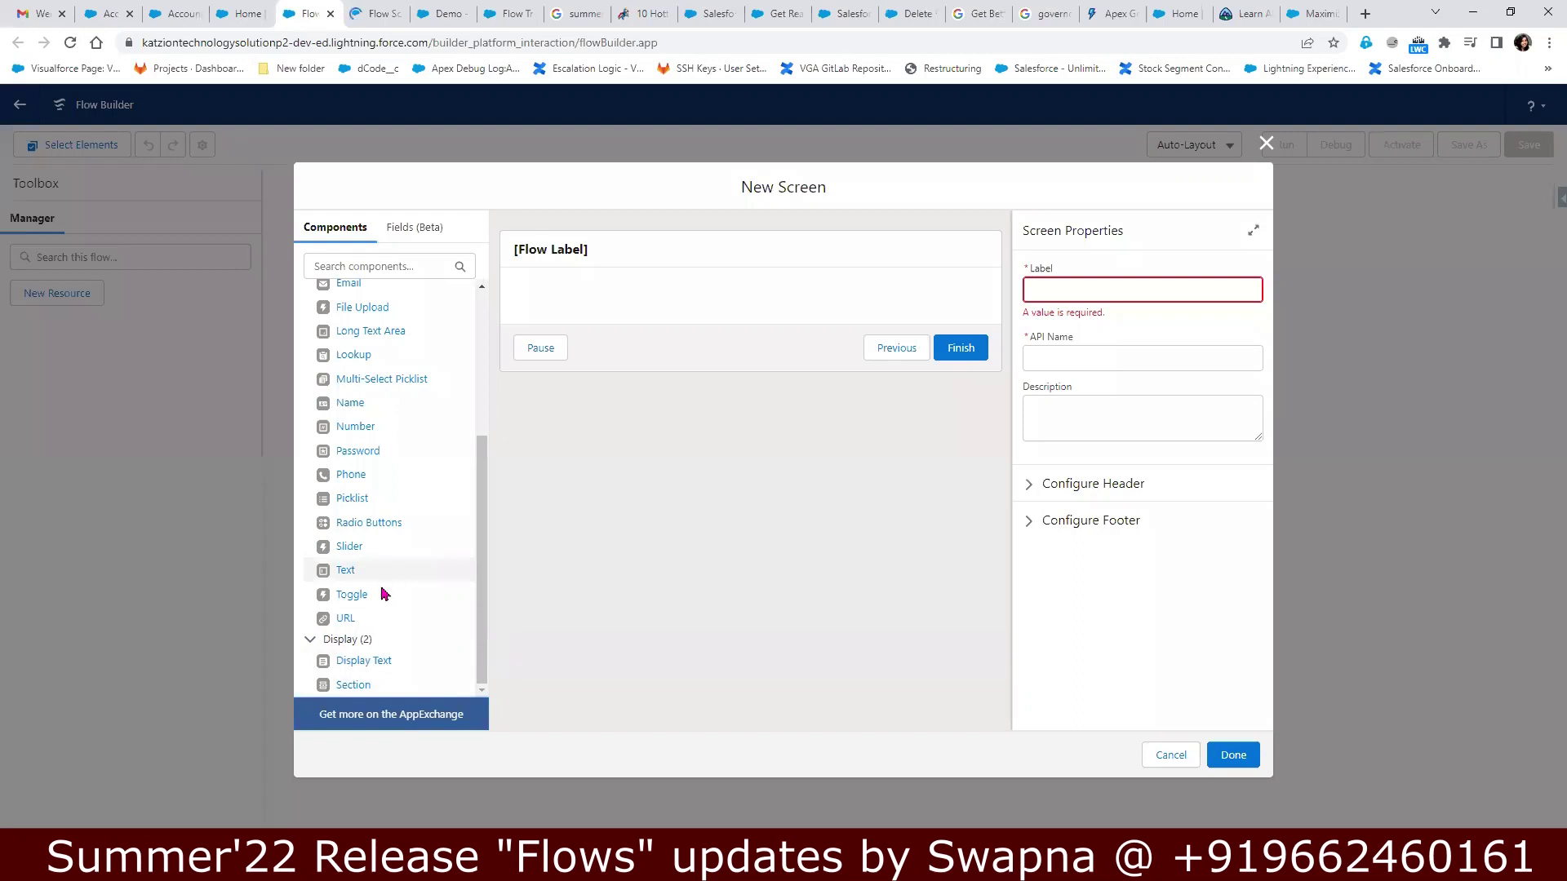
scroll(384, 637, "up", 3)
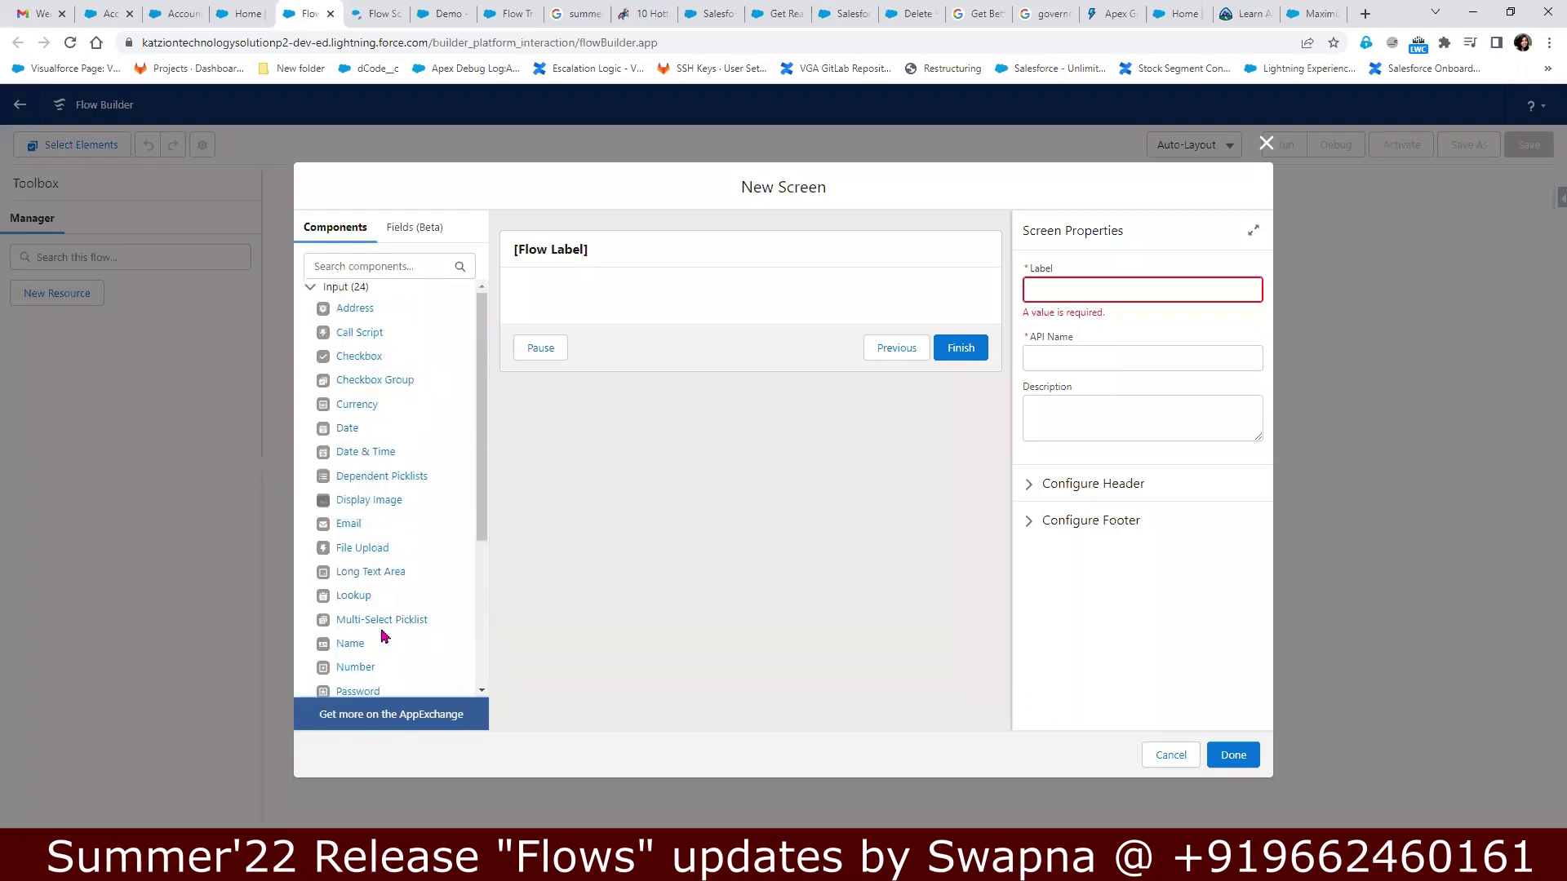
left_click(413, 228)
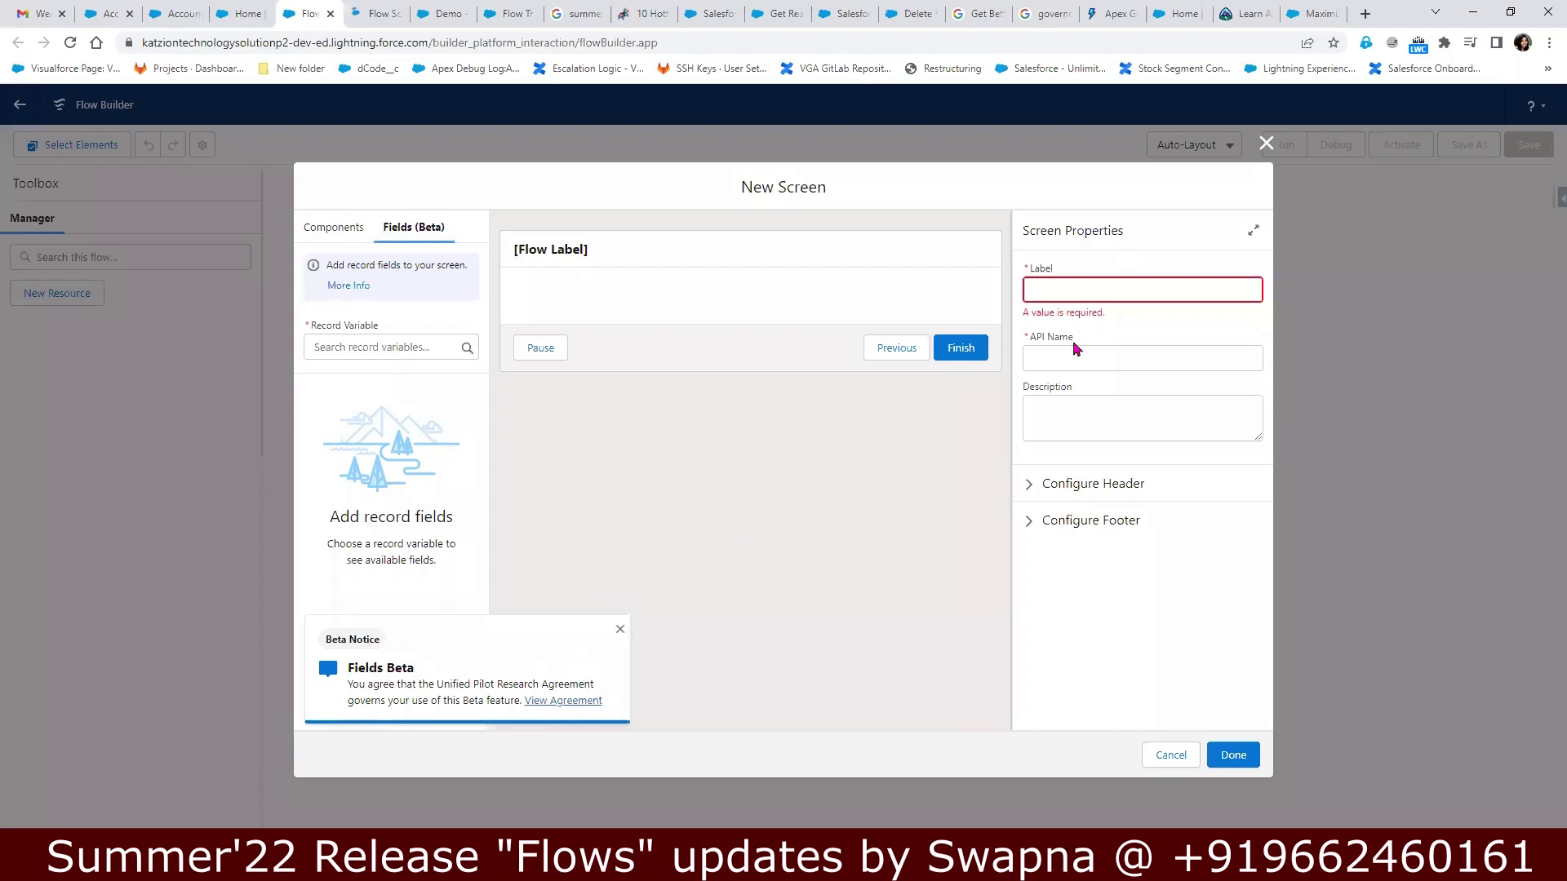
left_click(1264, 144)
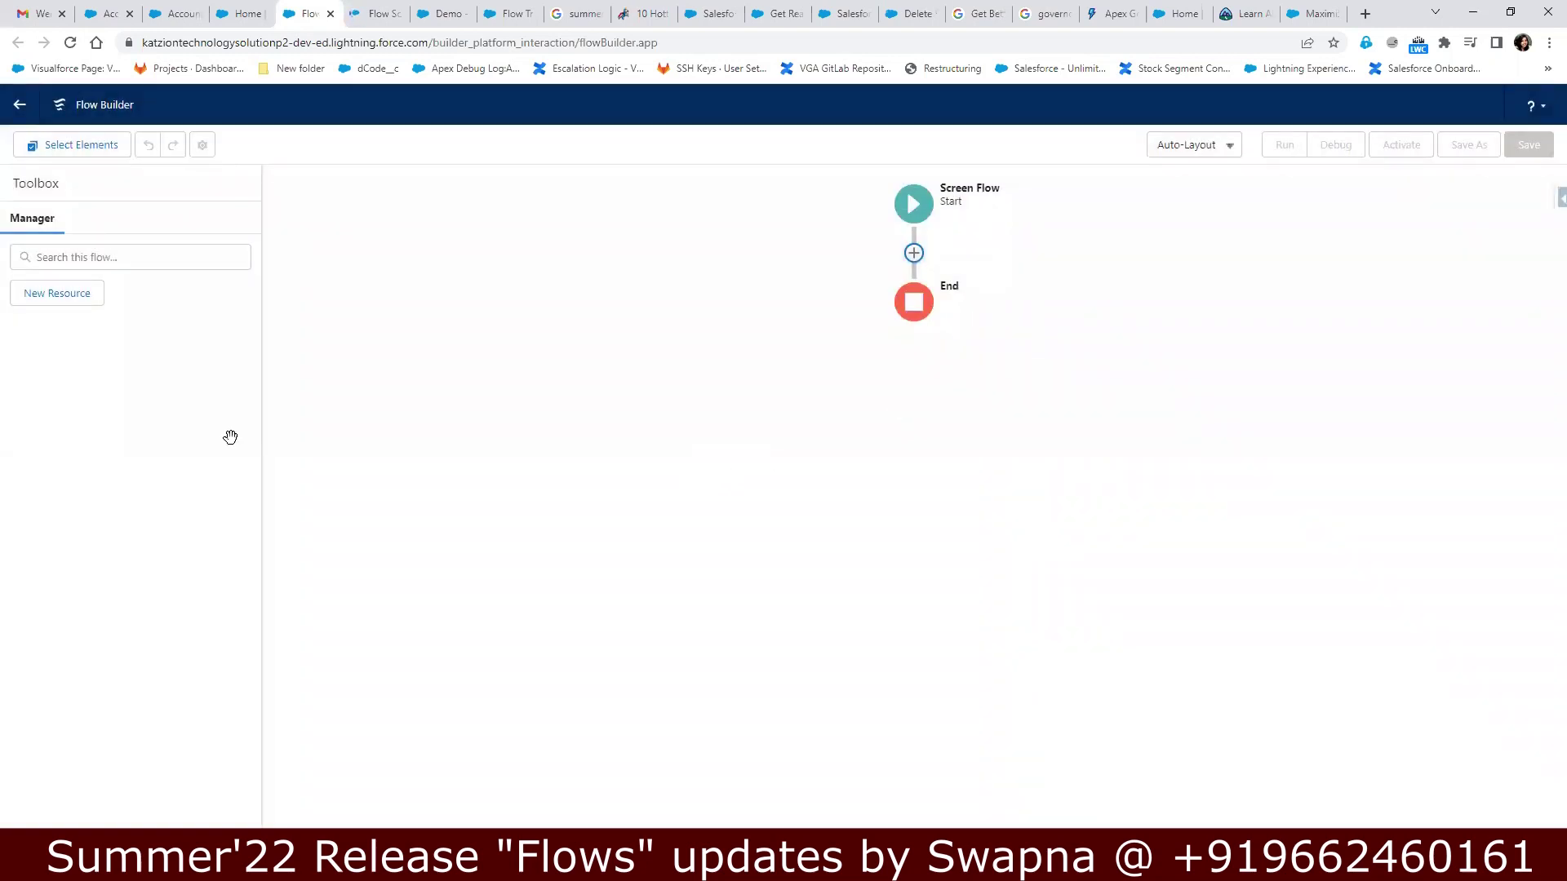
left_click(187, 18)
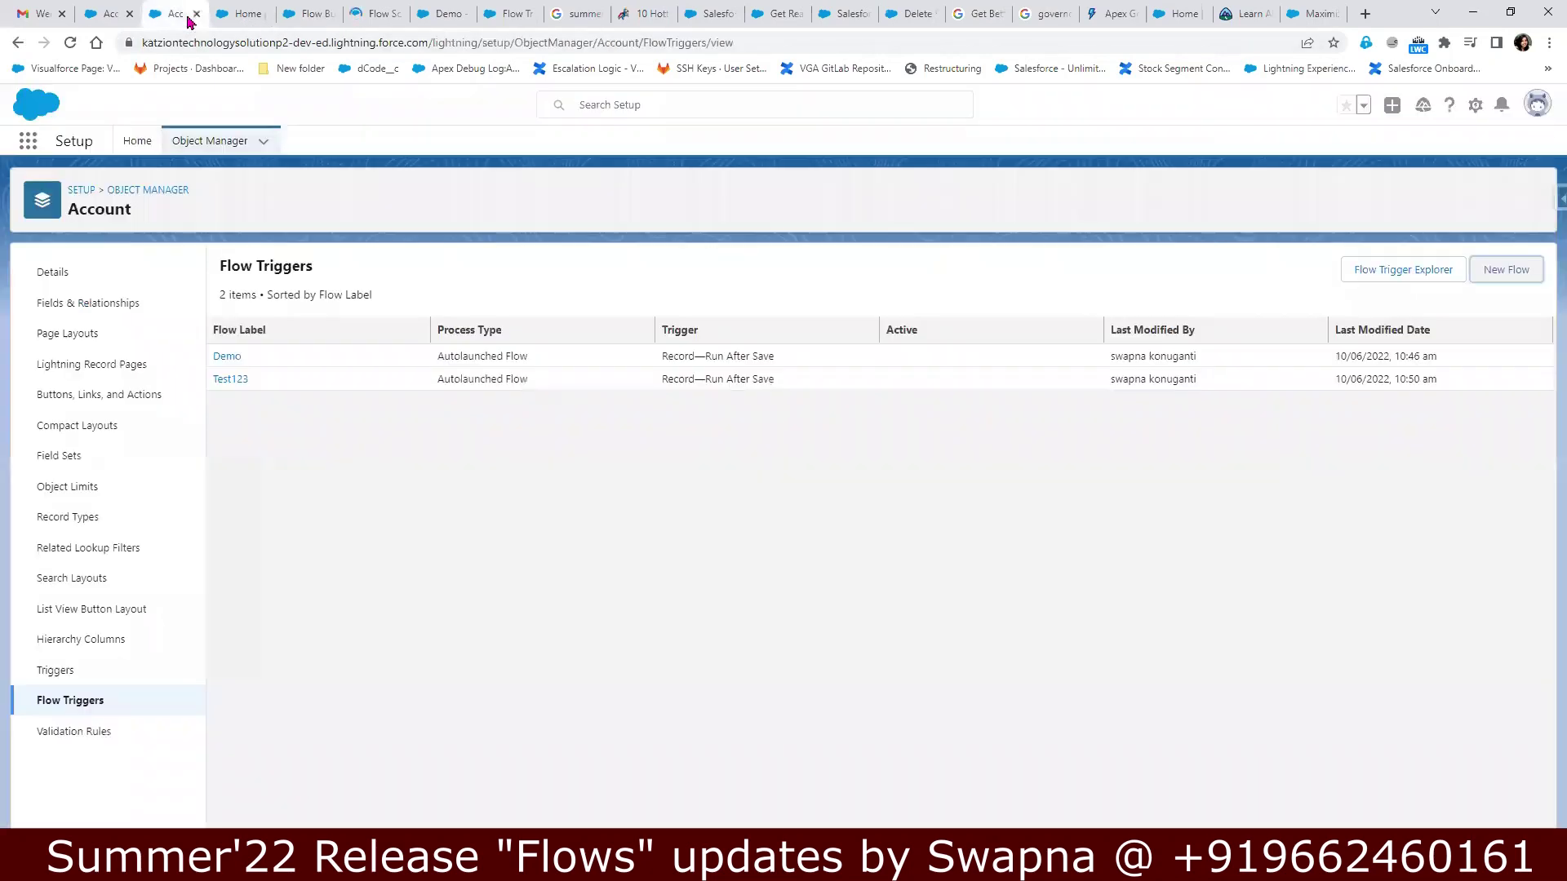